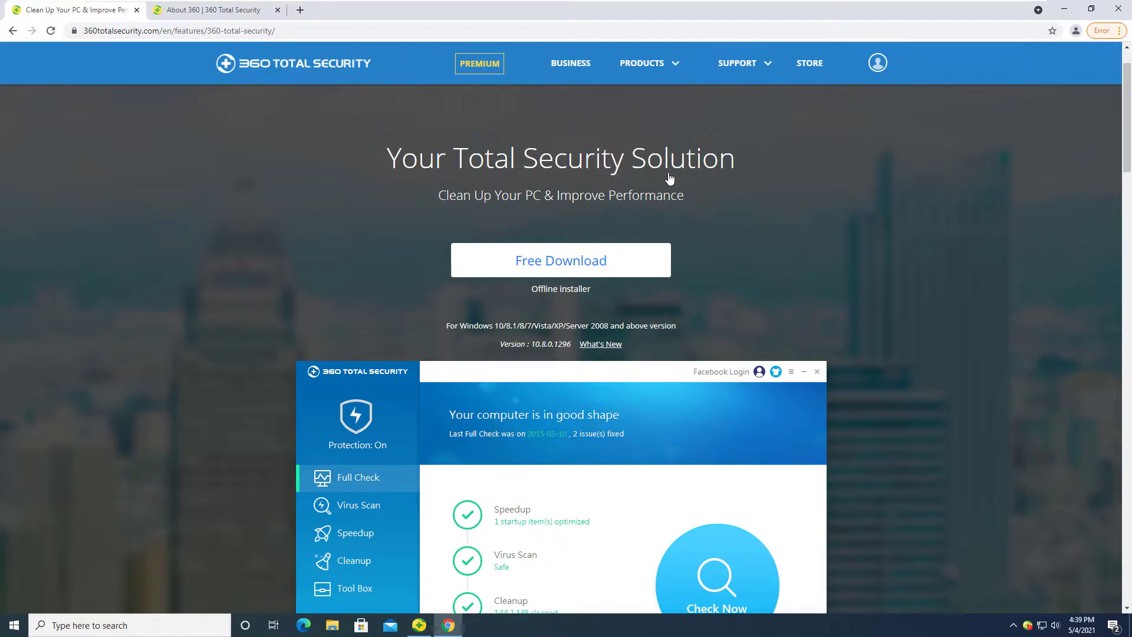
# Step: Read through the 360 Total Security features overview, from Full Check and Virus Scan to Speedup, Cleanup and Protection
pyautogui.scroll(-3, 997, 219)
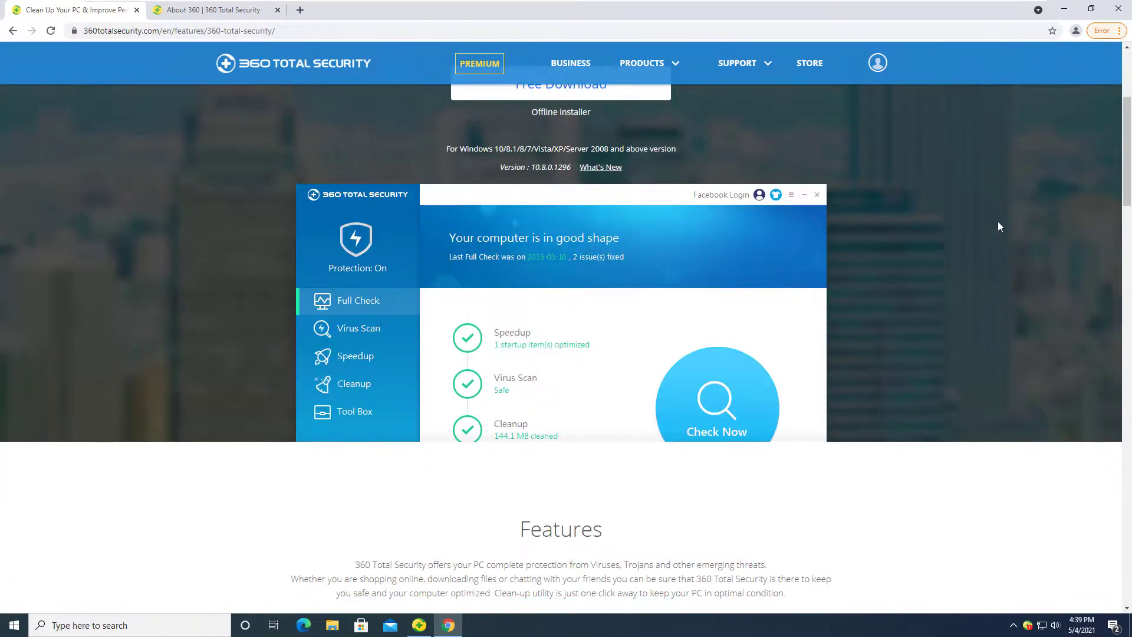
pyautogui.scroll(-5, 998, 222)
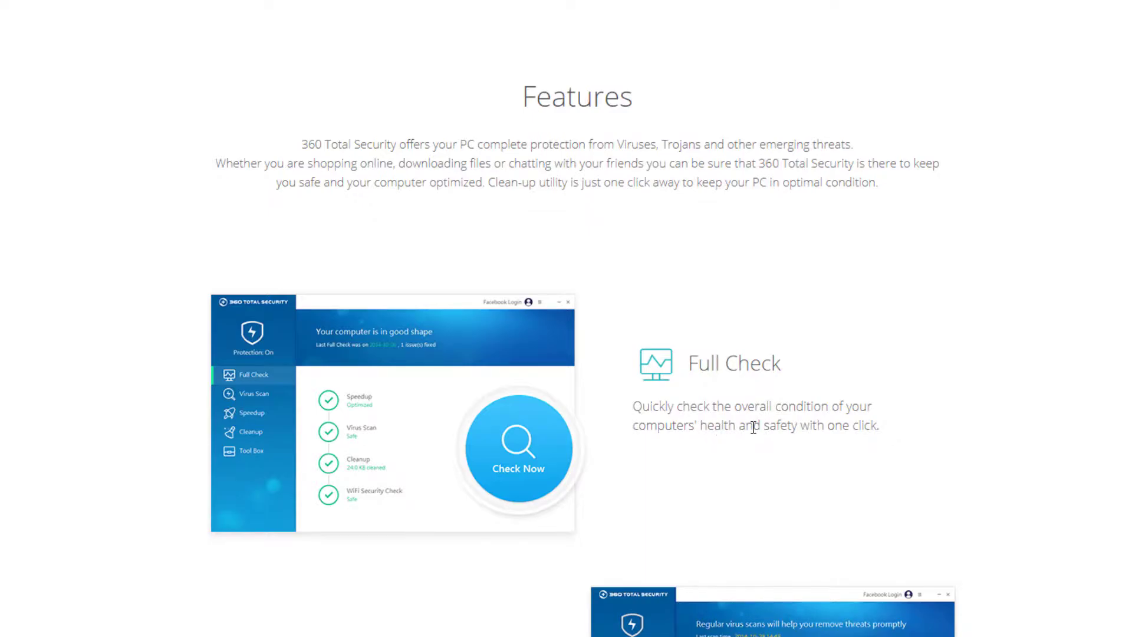
pyautogui.scroll(-2, 754, 429)
pyautogui.scroll(-4, 885, 354)
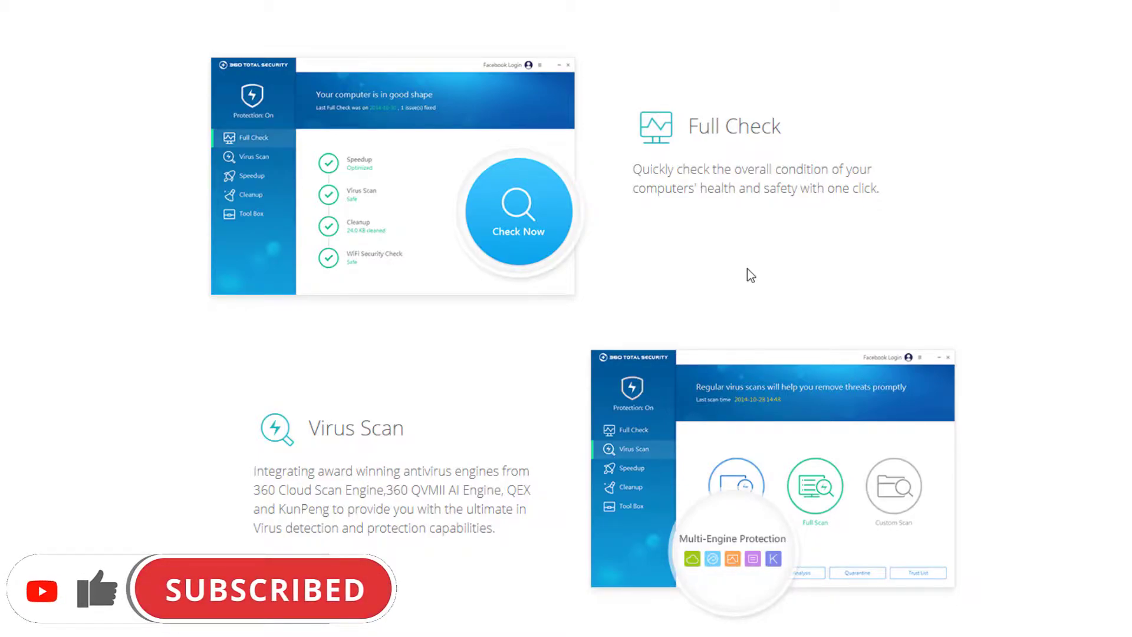
pyautogui.scroll(-3, 748, 270)
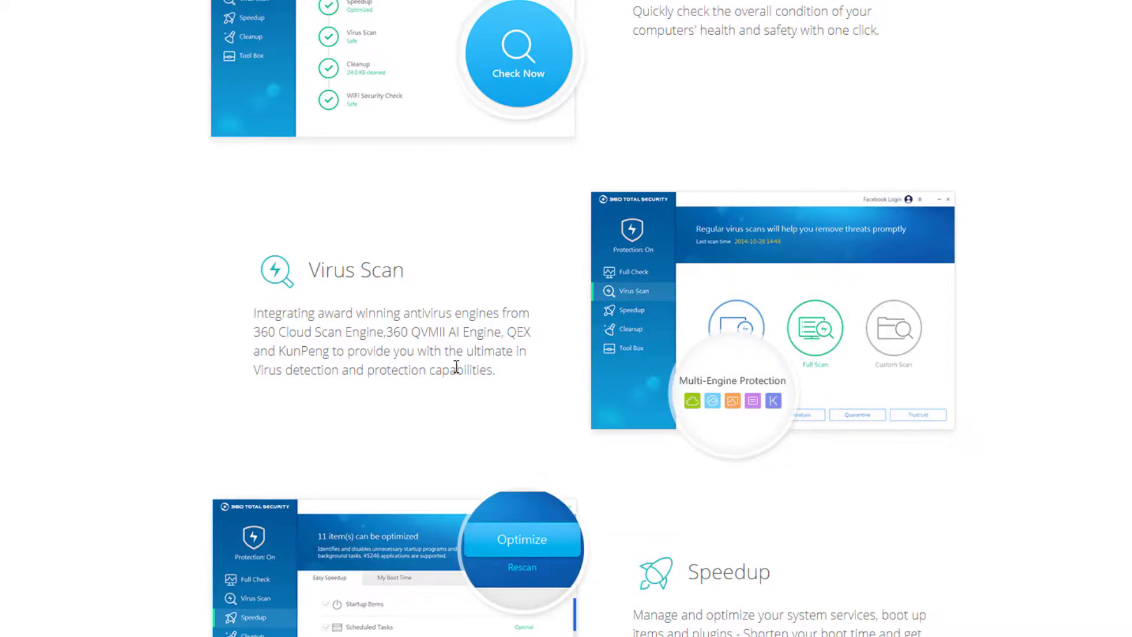
pyautogui.scroll(-1, 456, 367)
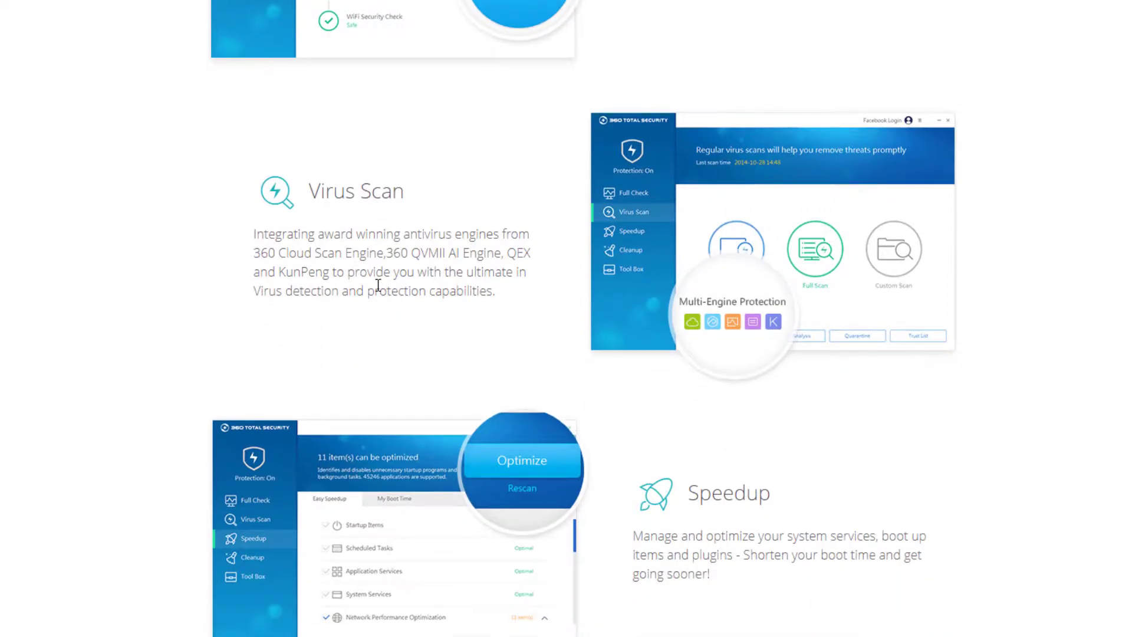
pyautogui.scroll(-3, 378, 280)
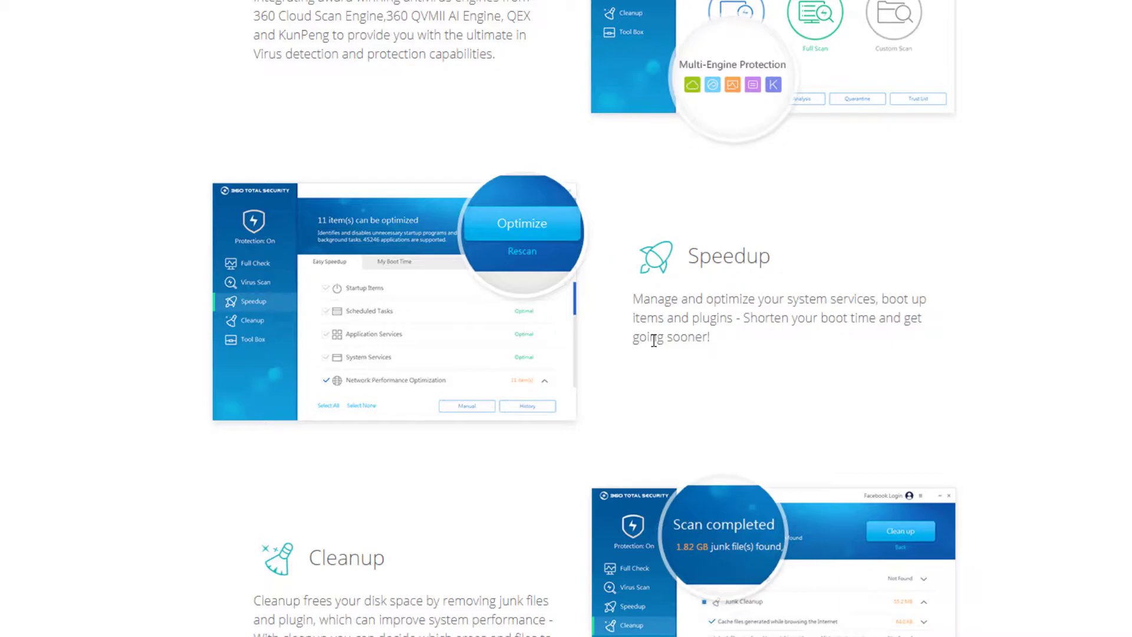
pyautogui.scroll(-3, 654, 342)
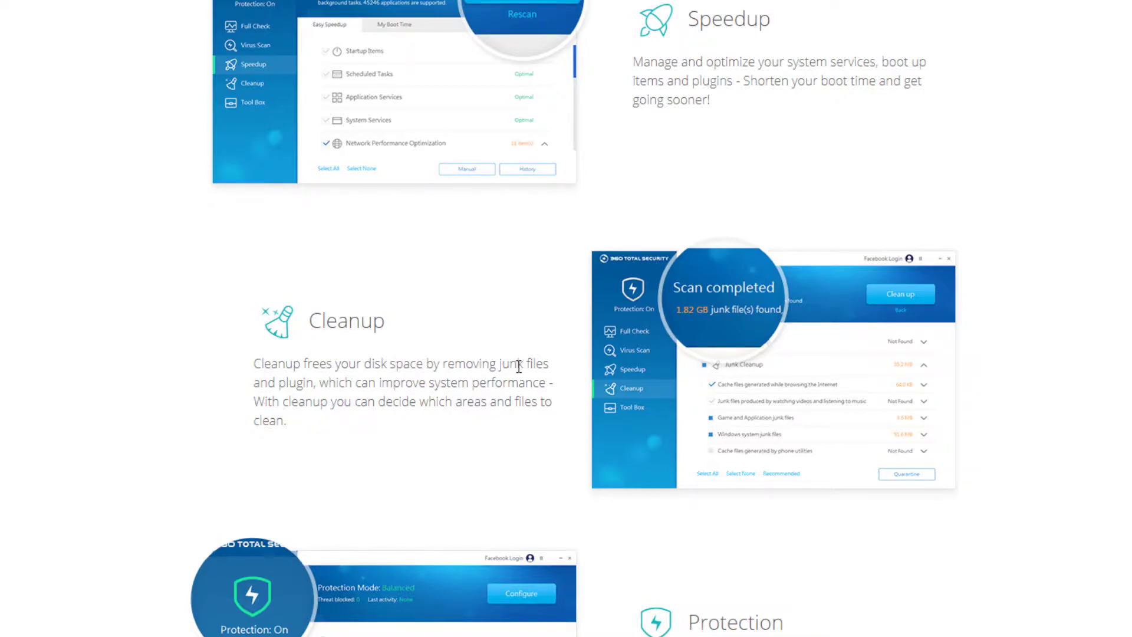
pyautogui.scroll(-1, 507, 397)
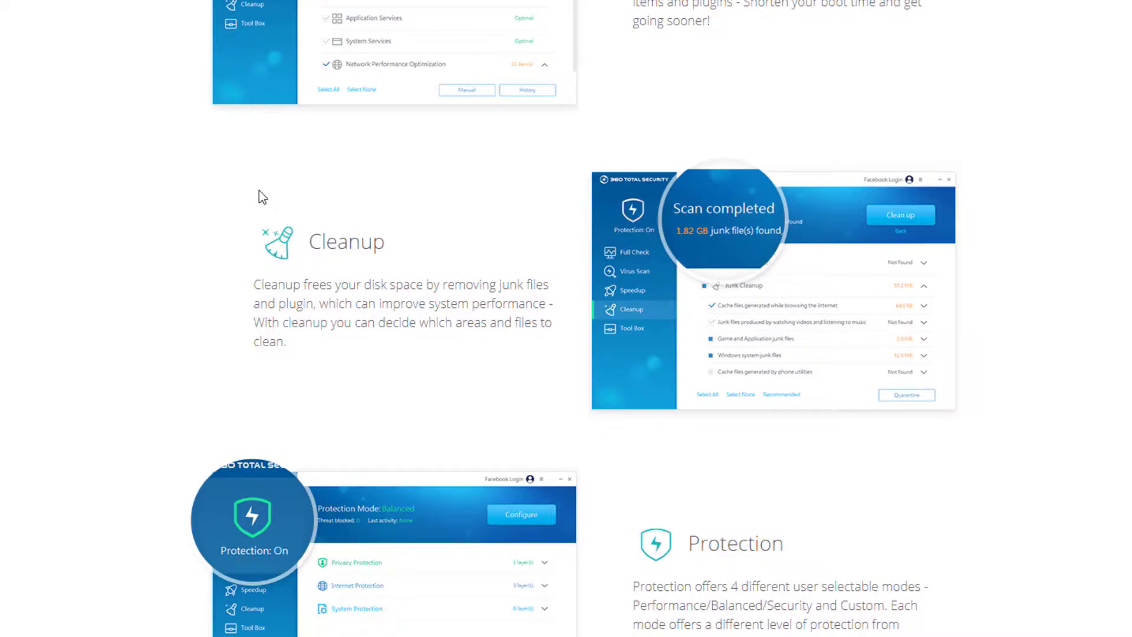
pyautogui.scroll(-2, 392, 277)
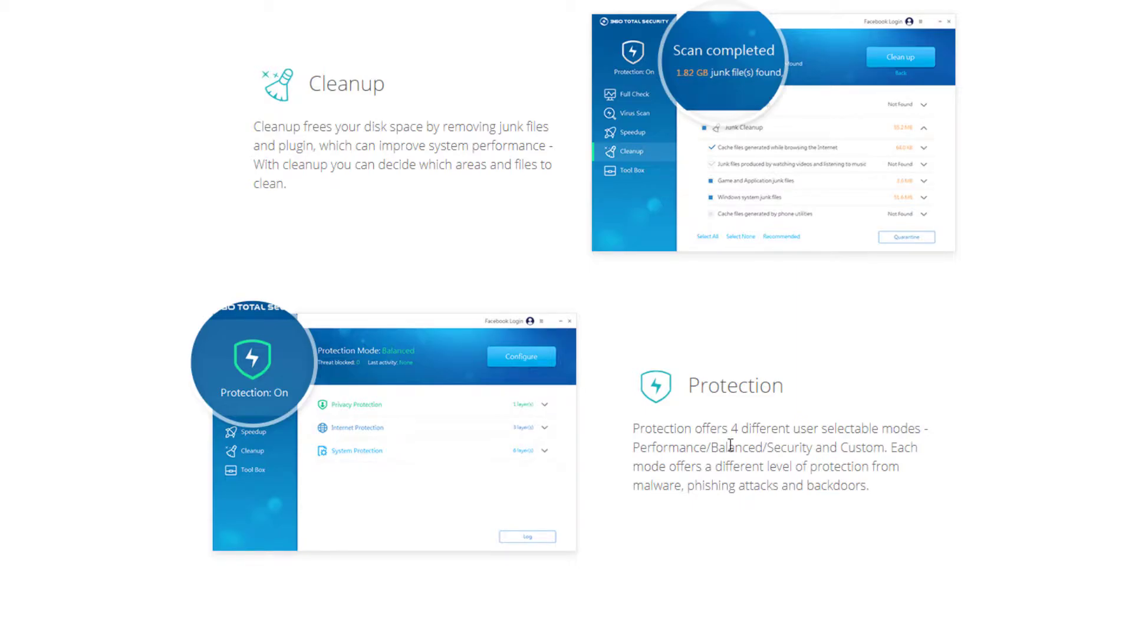
pyautogui.scroll(-3, 852, 448)
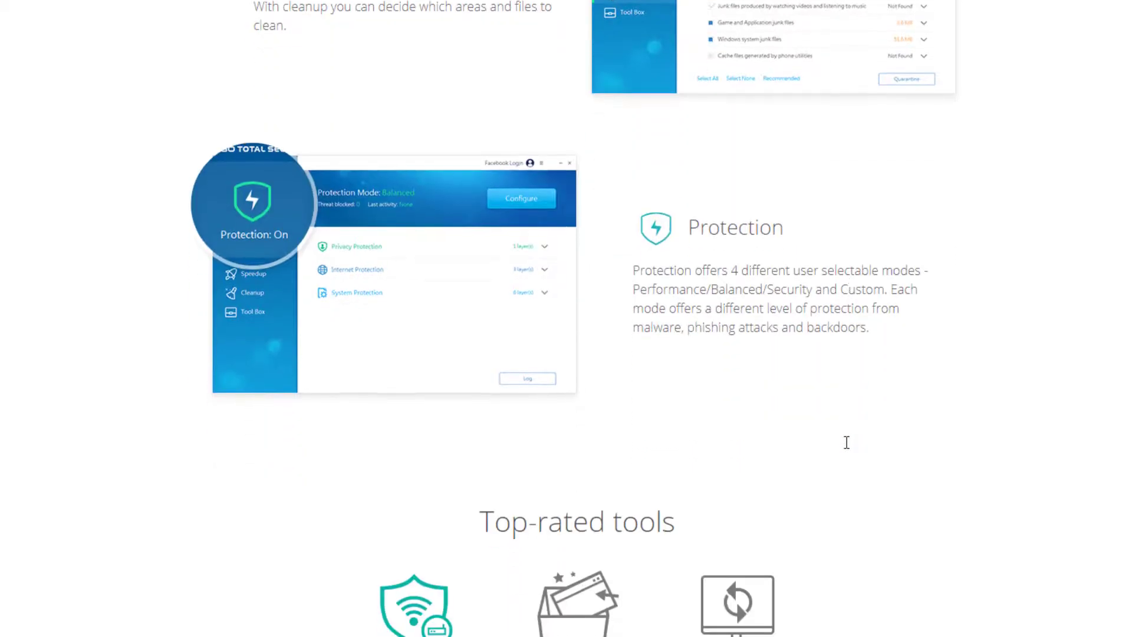
# Step: Examine the top-rated tools section, showing the descriptions of WiFi Security Check, Sandbox and Patch Up
pyautogui.scroll(-7, 844, 443)
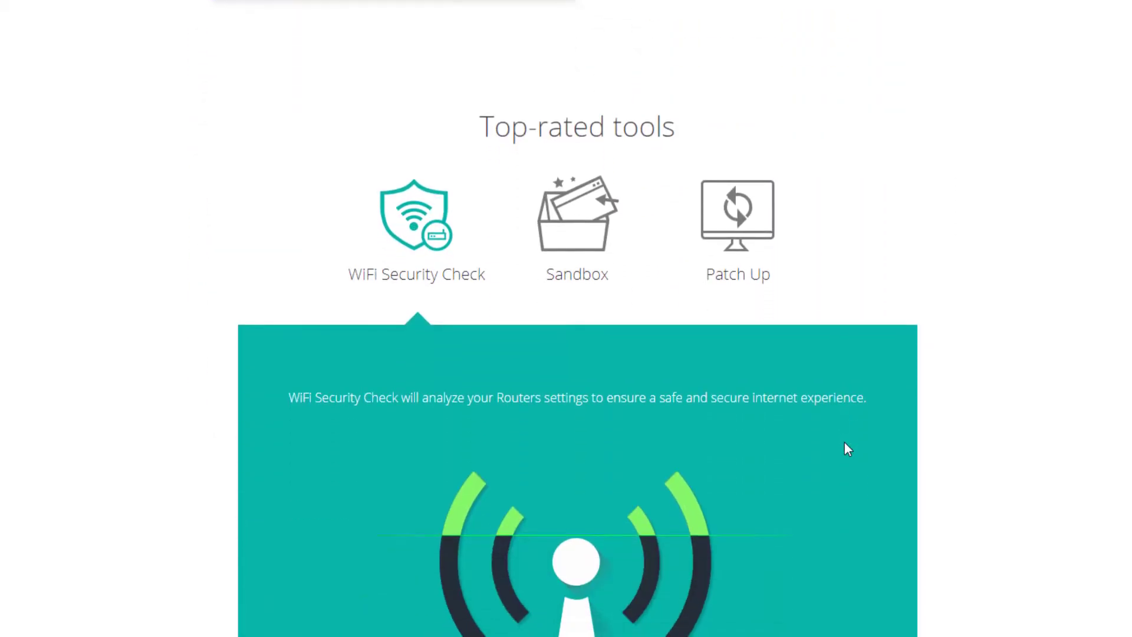
pyautogui.scroll(-2, 413, 241)
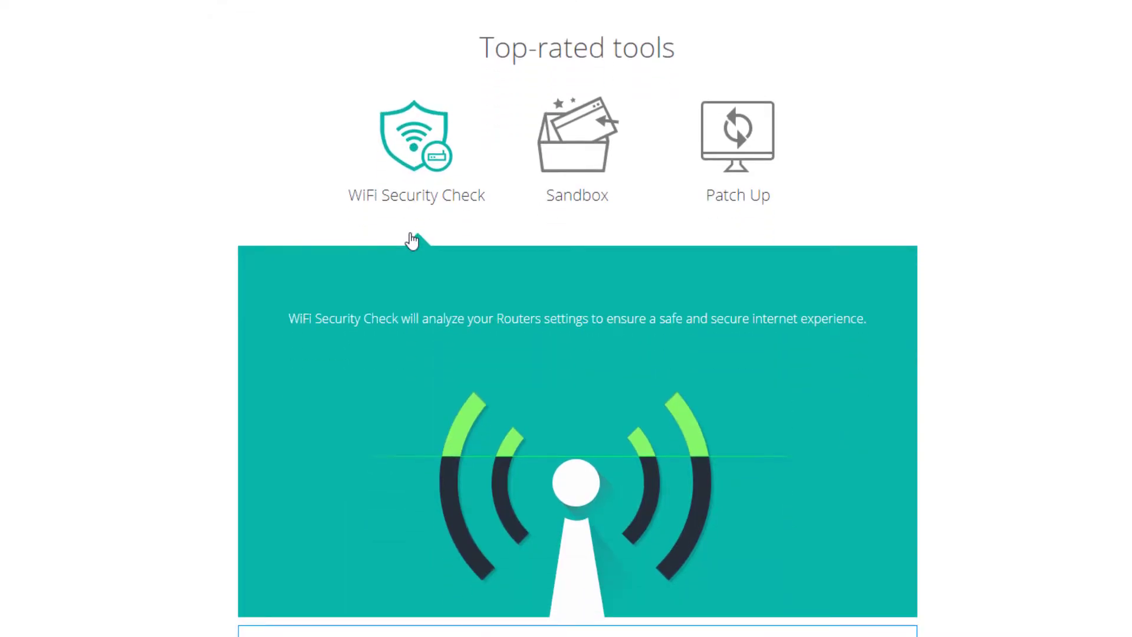
pyautogui.scroll(-1, 448, 202)
pyautogui.click(568, 96)
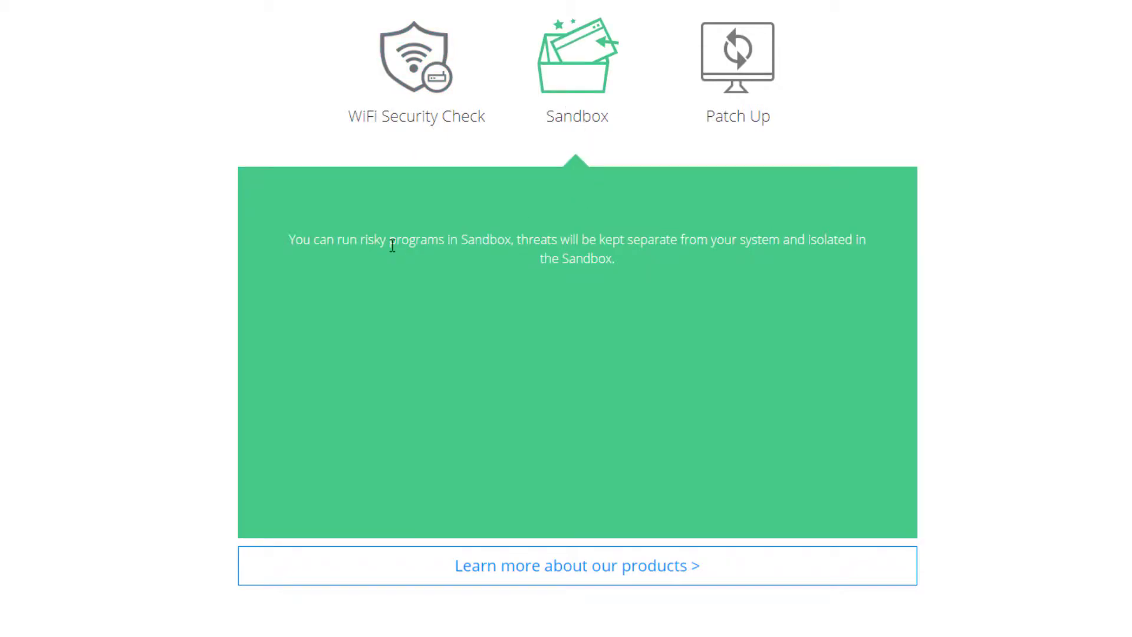
pyautogui.click(720, 131)
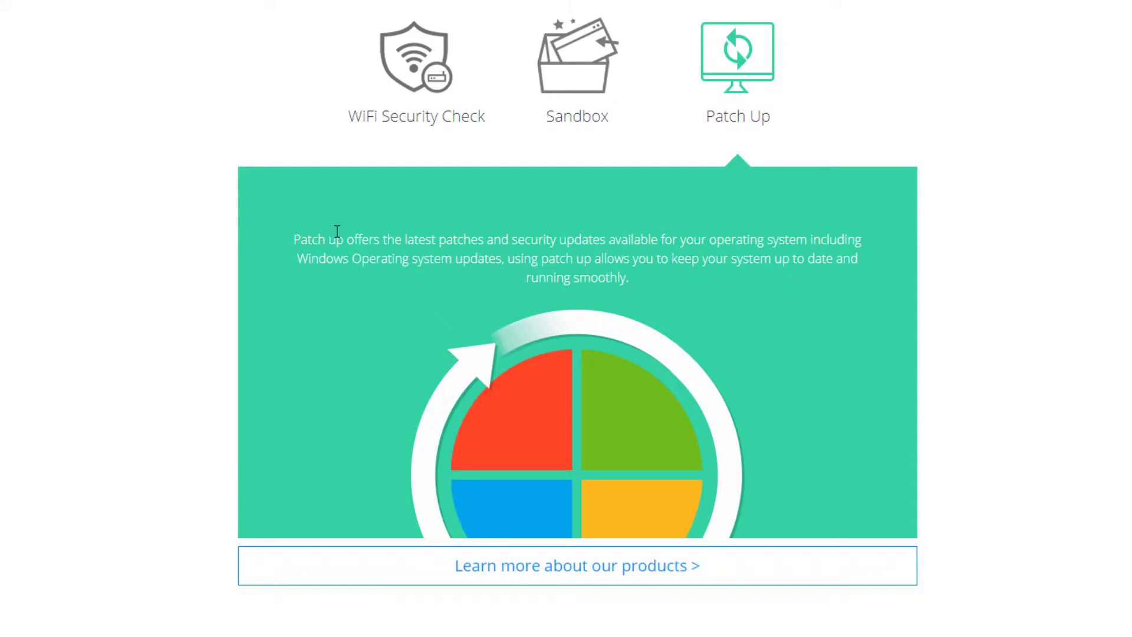
pyautogui.scroll(-6, 743, 303)
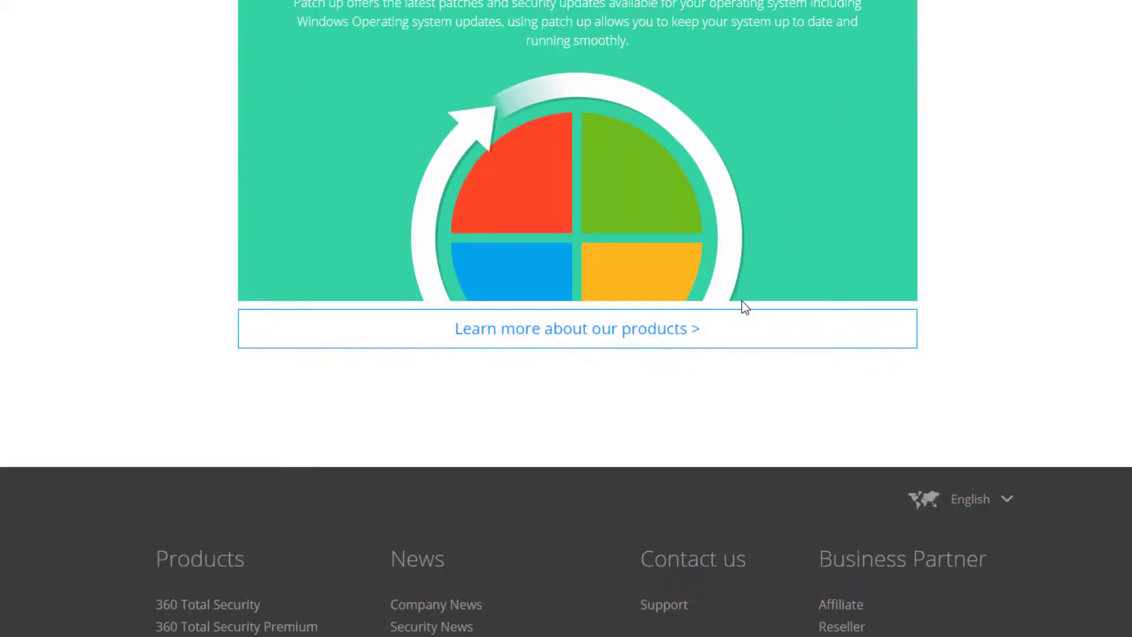
pyautogui.scroll(8, 742, 302)
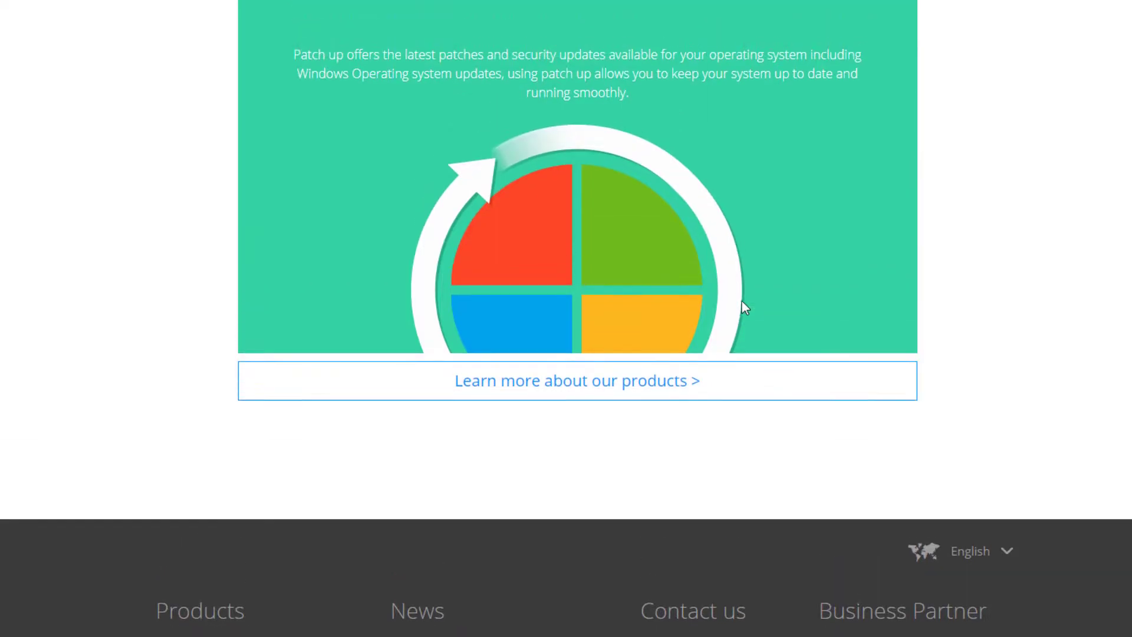
pyautogui.scroll(15, 742, 302)
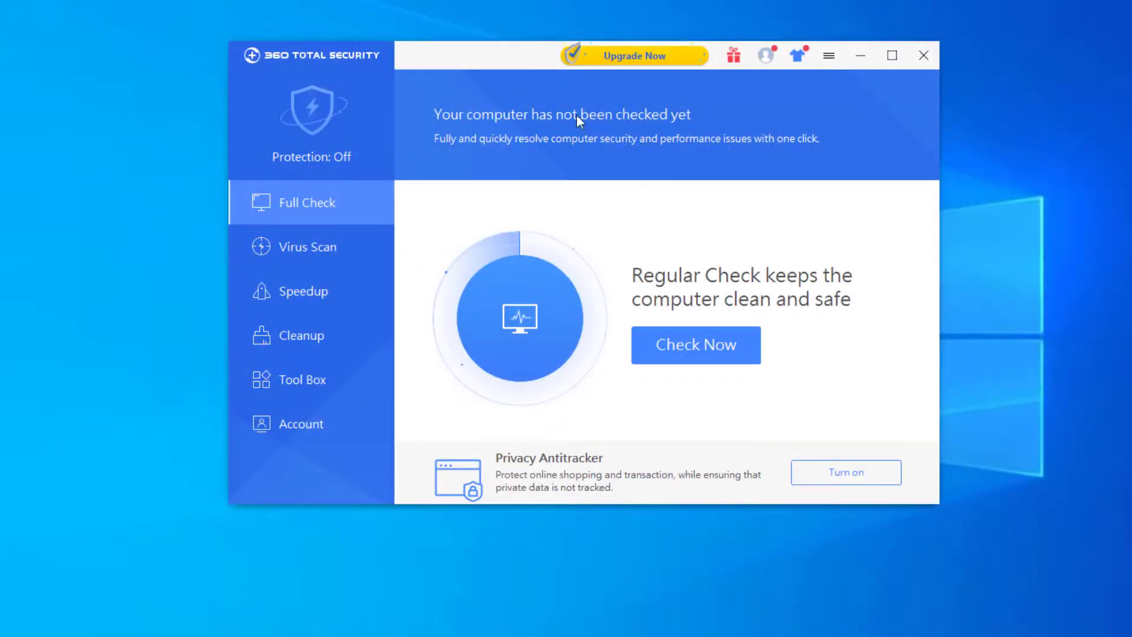
# Step: In the 360 Total Security desktop app, look over the advanced protection page and enable Active Protection under Security protection
pyautogui.moveTo(513, 66); pyautogui.dragTo(497, 59)
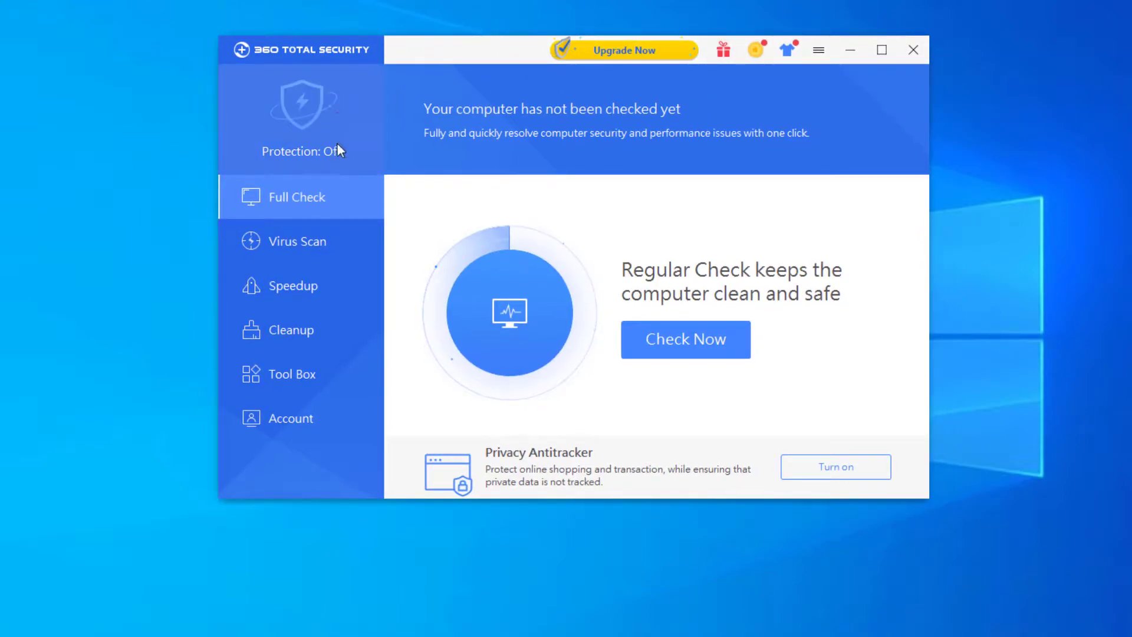
pyautogui.click(302, 112)
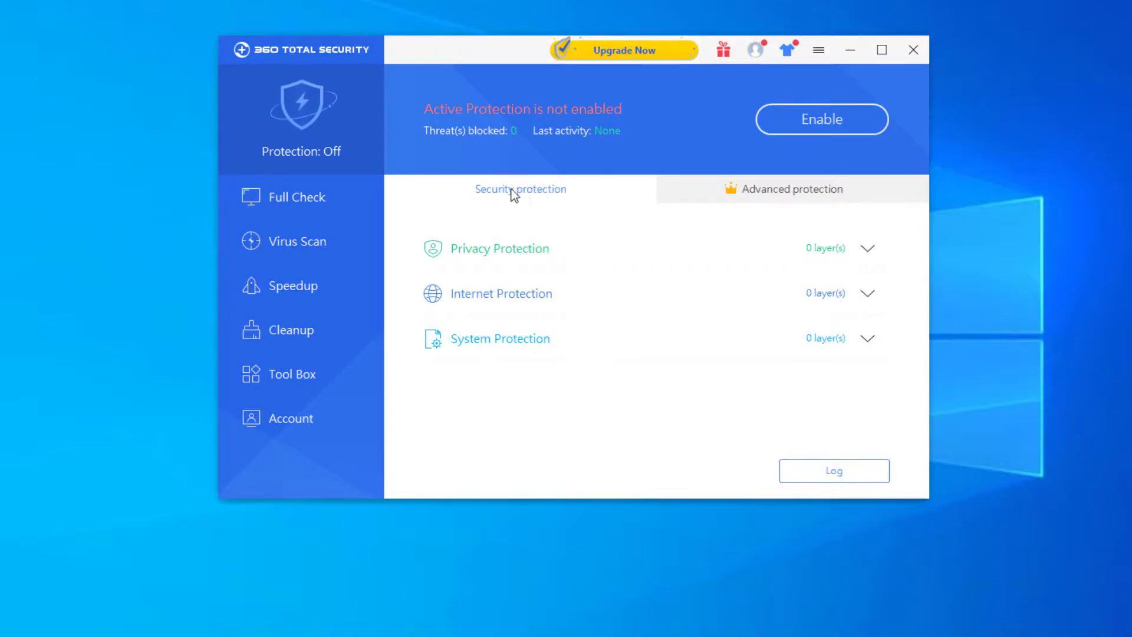
pyautogui.click(791, 193)
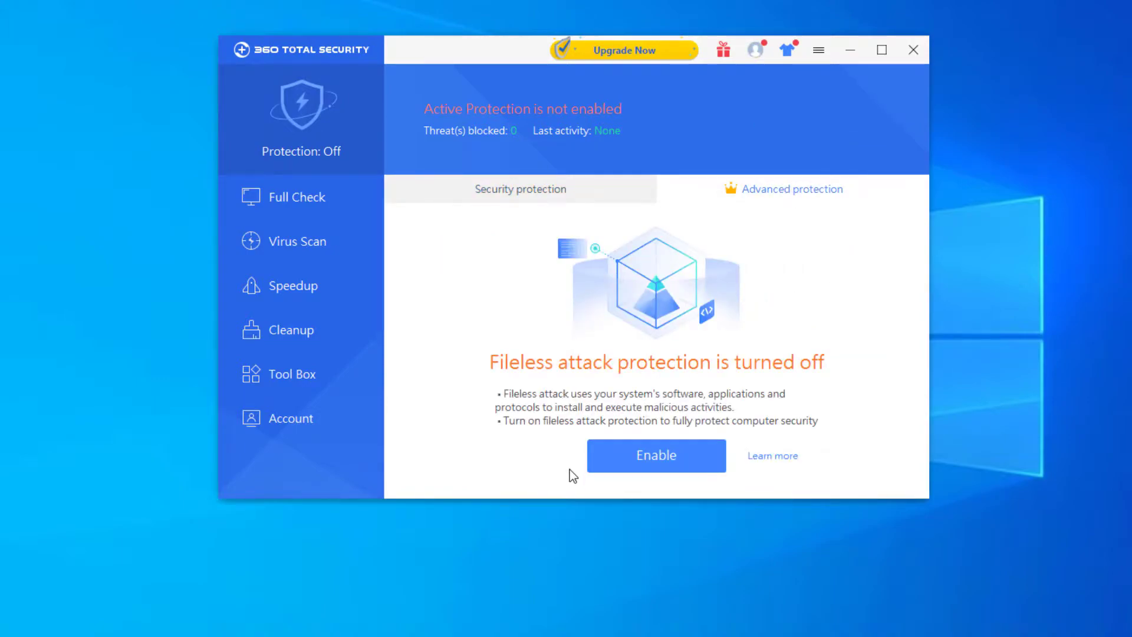
pyautogui.click(508, 192)
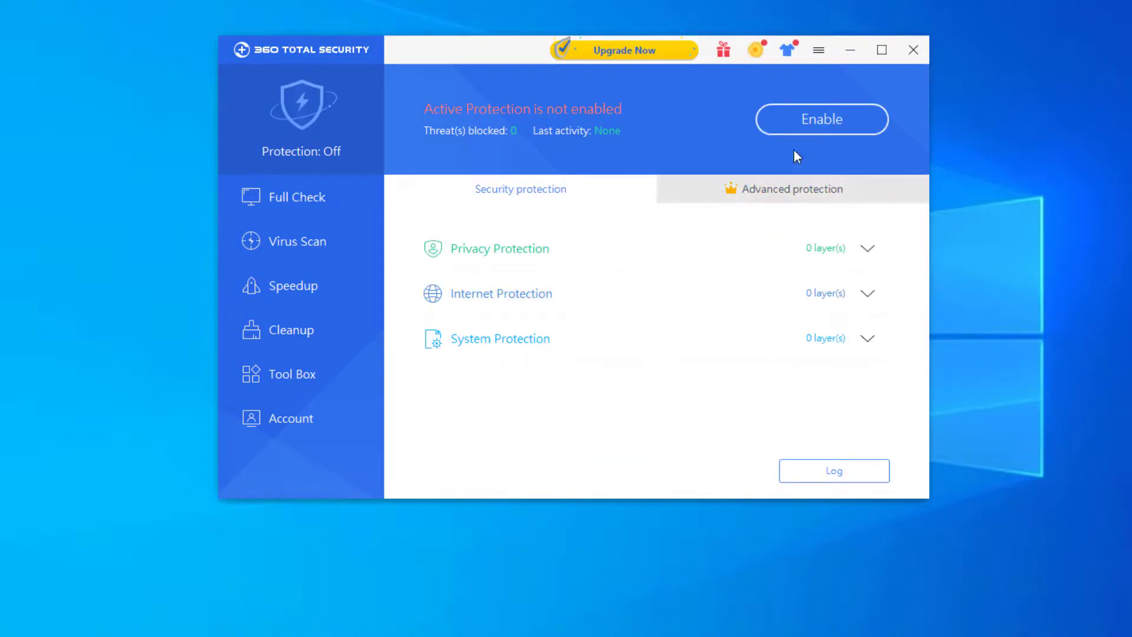
pyautogui.click(803, 130)
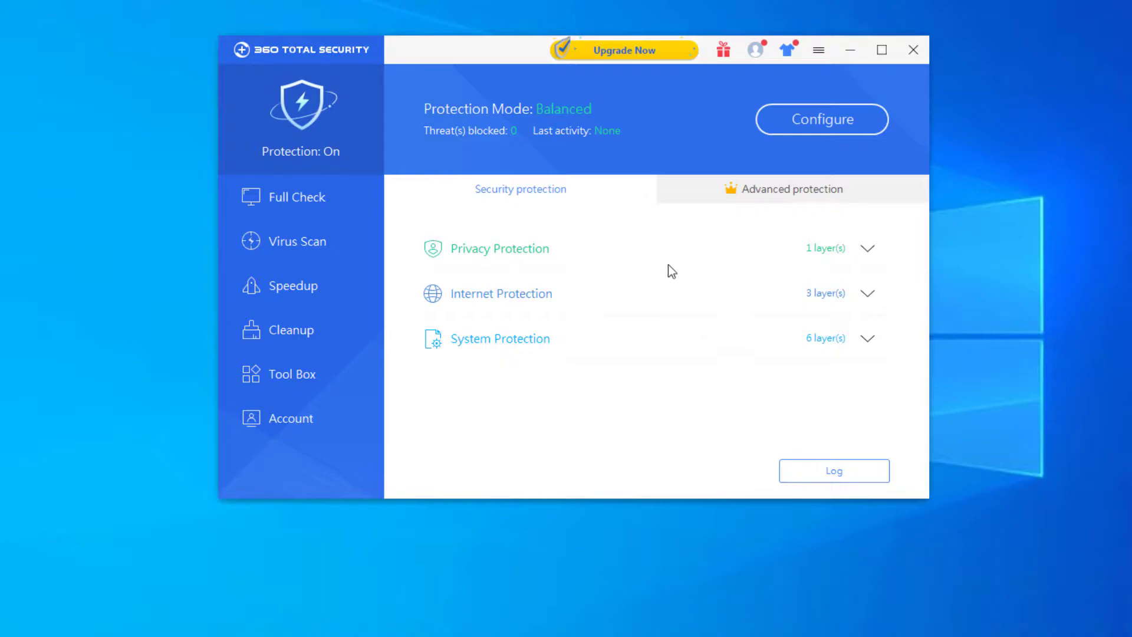
# Step: Open the protection mode configuration and compare the protection layers of the Performance and Balanced modes
pyautogui.click(809, 125)
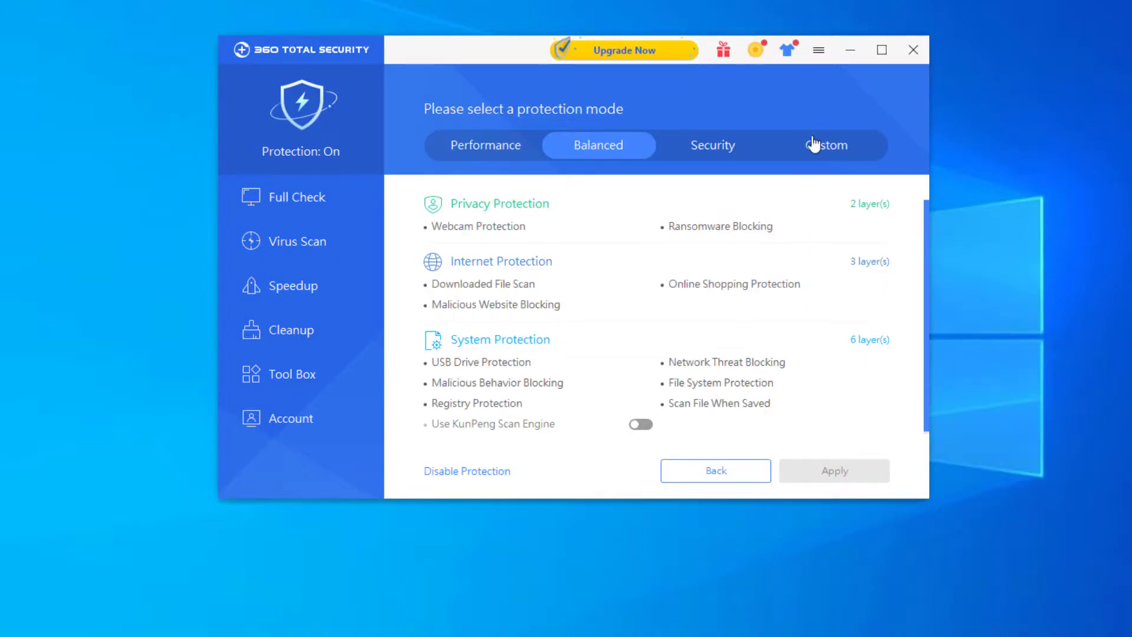
pyautogui.click(501, 152)
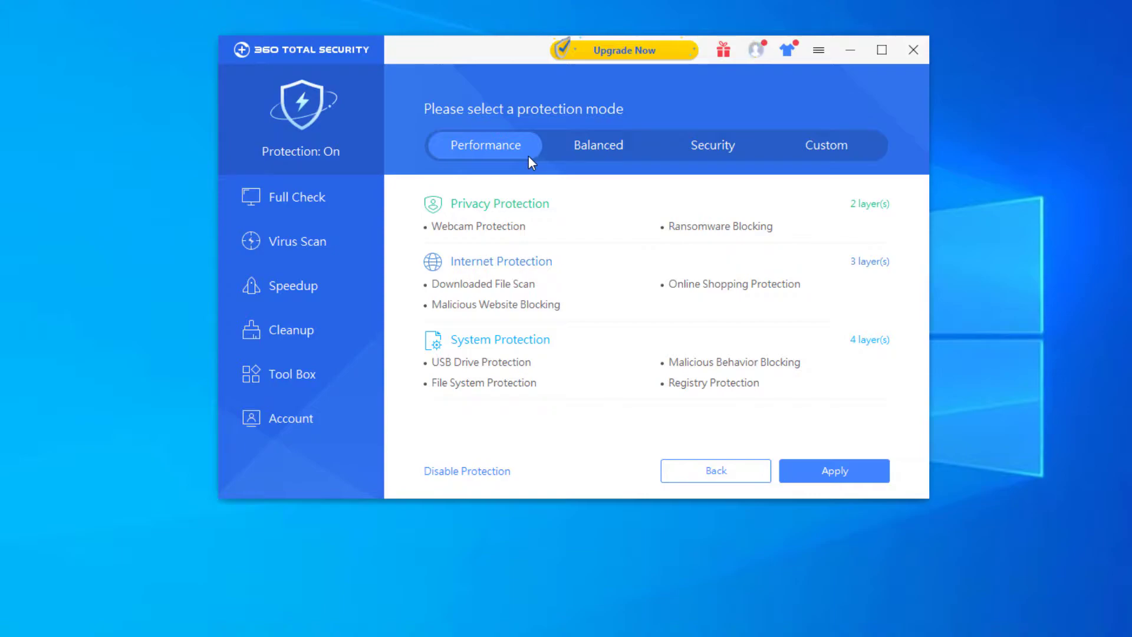
pyautogui.click(581, 161)
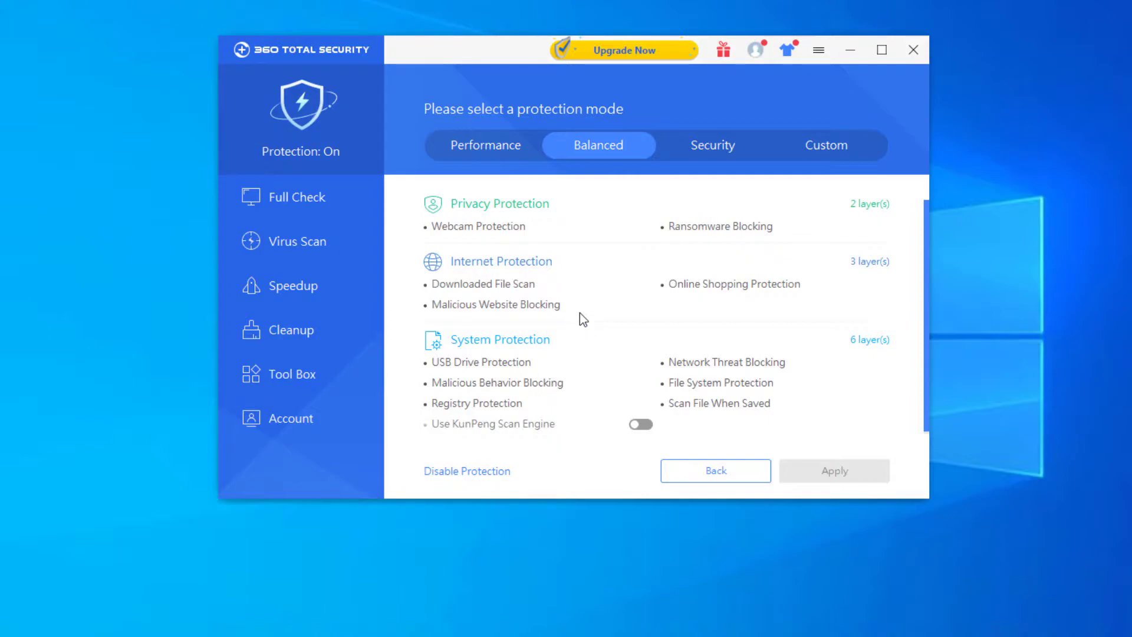
pyautogui.scroll(-1, 584, 319)
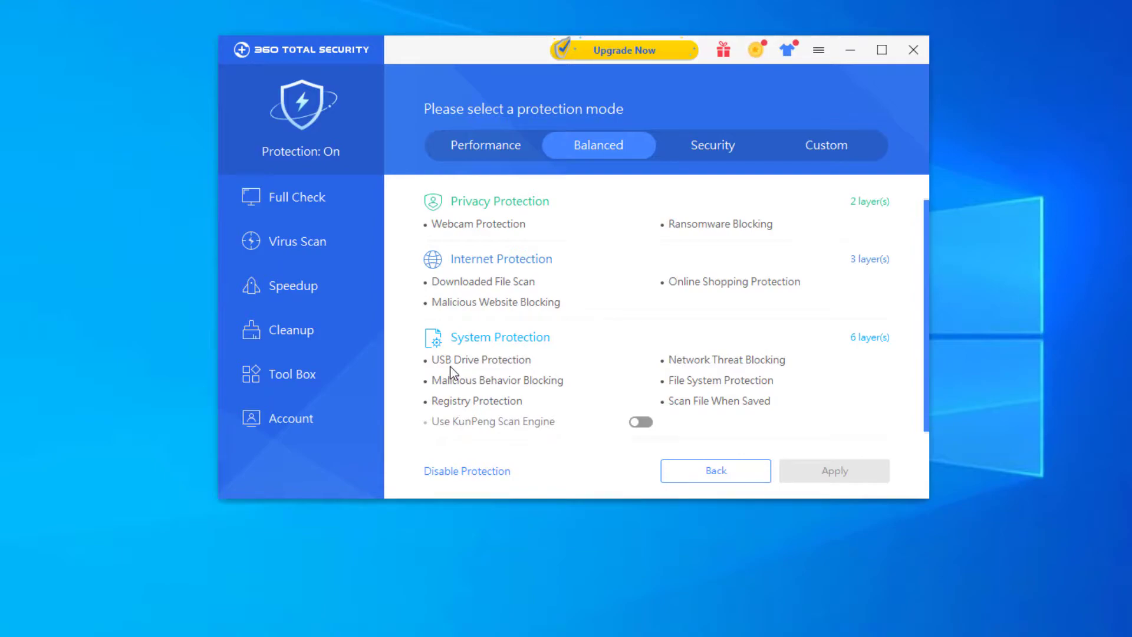
pyautogui.scroll(1, 452, 372)
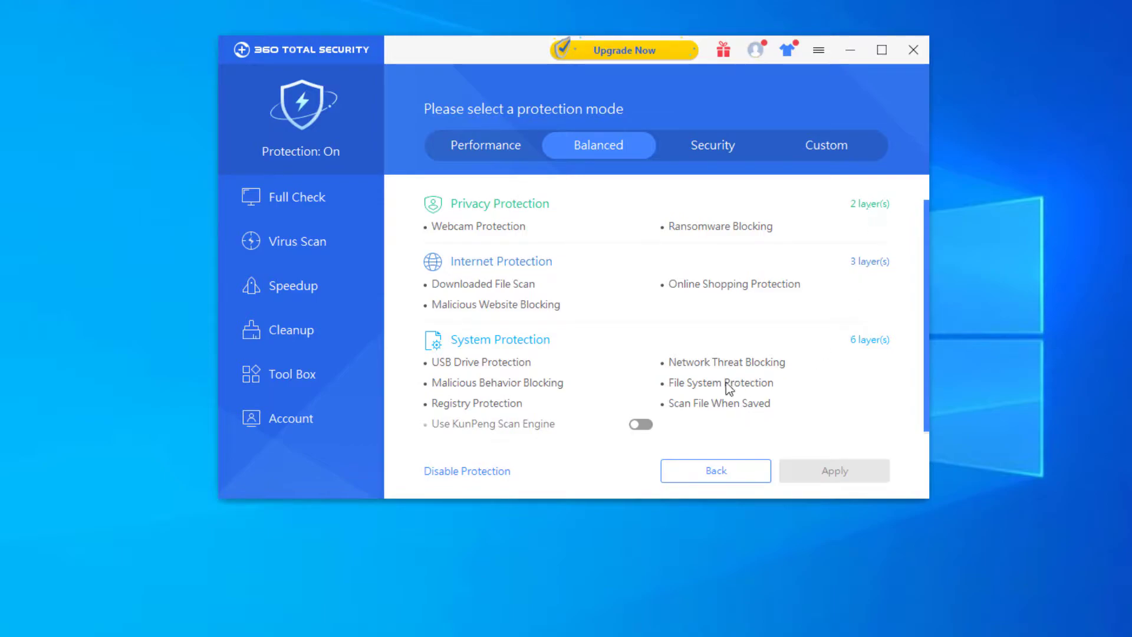
pyautogui.scroll(-1, 540, 392)
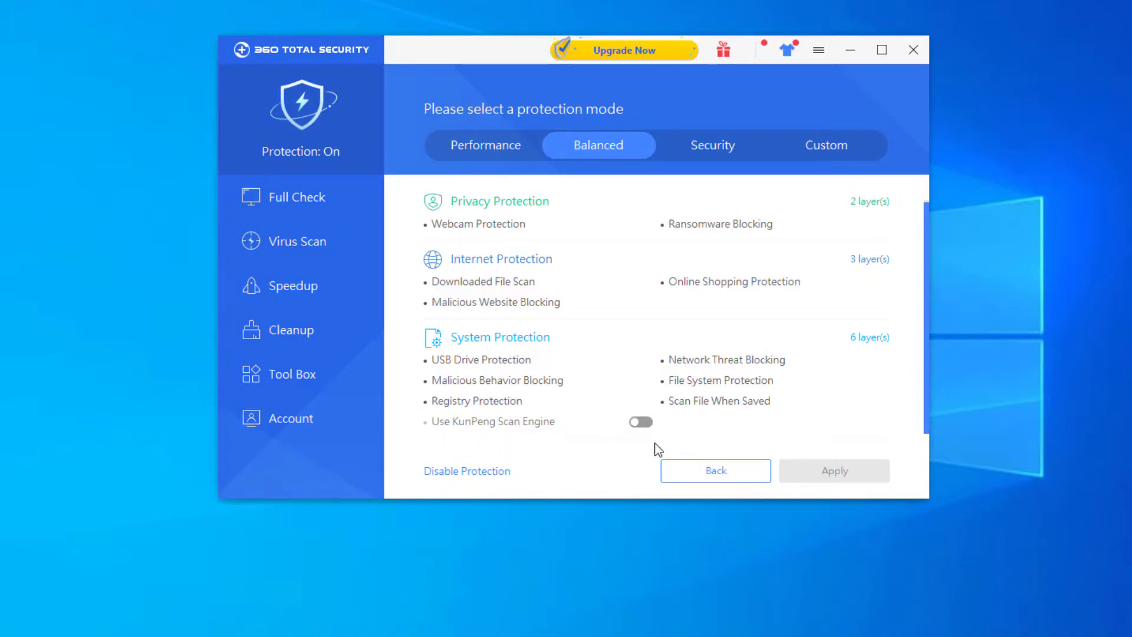
# Step: Review the protection layers of the Security mode, reselect Balanced and return to the protection overview without applying a change
pyautogui.click(707, 151)
pyautogui.scroll(-1, 658, 218)
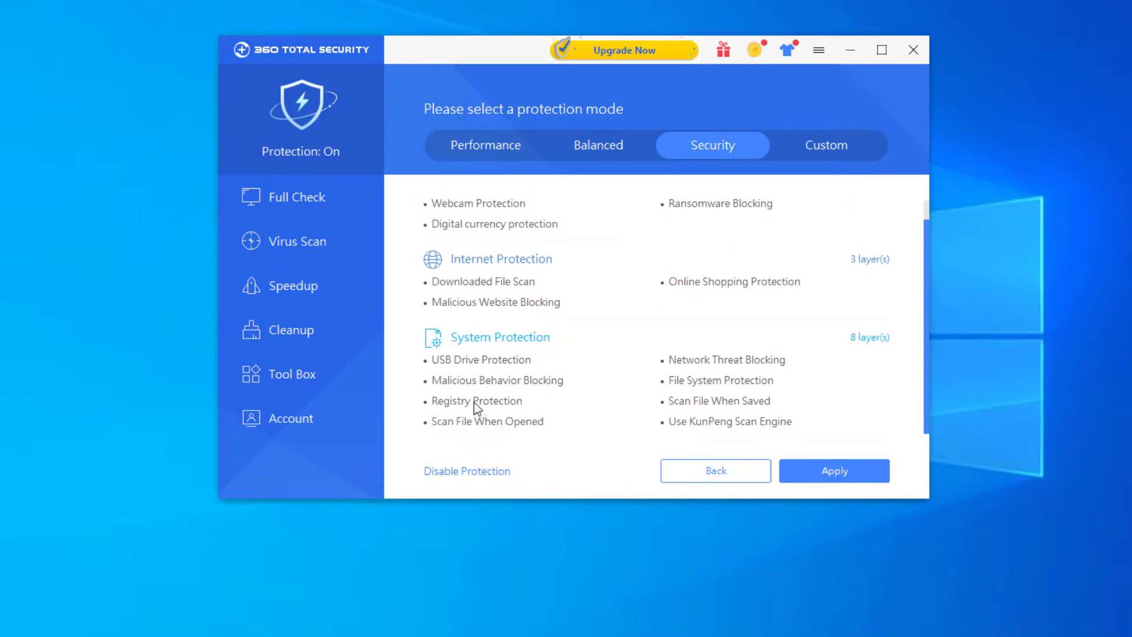
pyautogui.scroll(1, 480, 304)
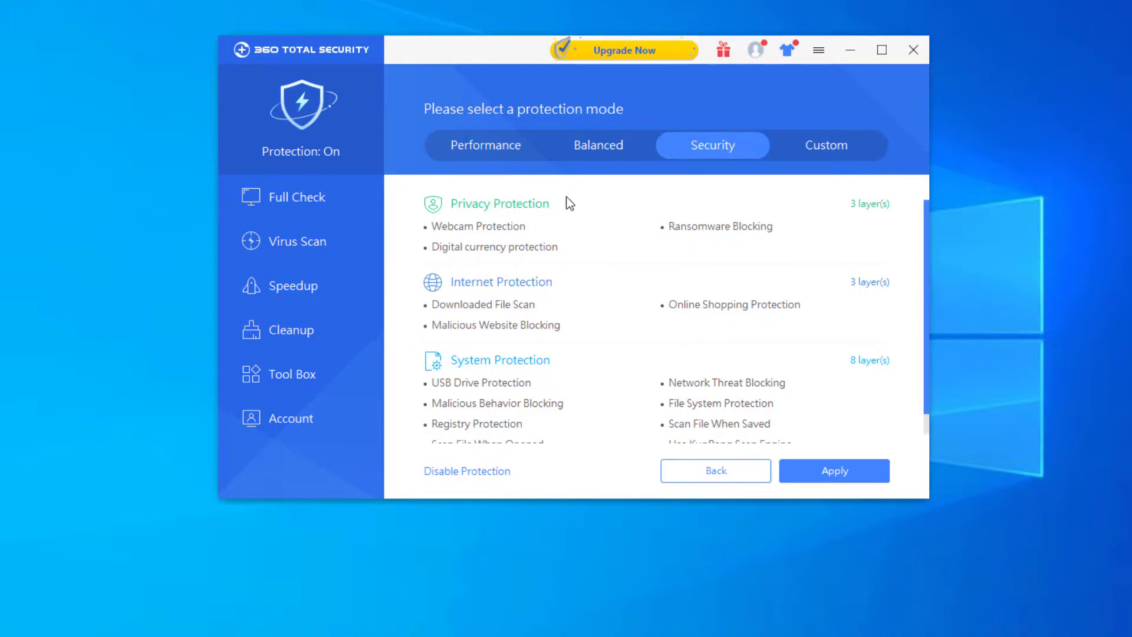
pyautogui.click(594, 149)
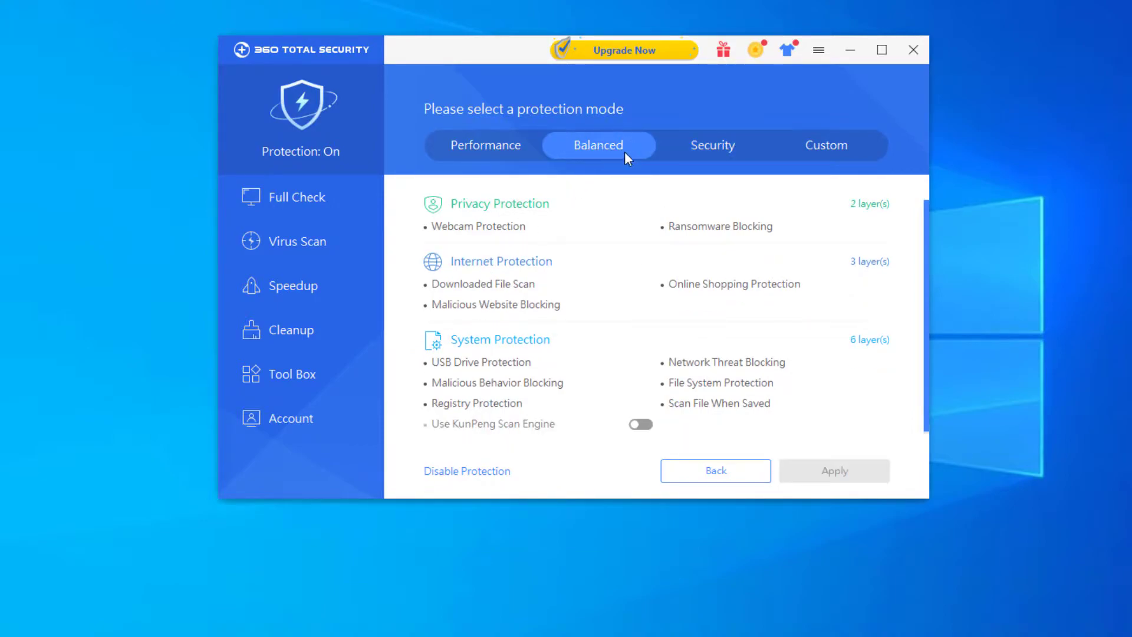
pyautogui.click(702, 475)
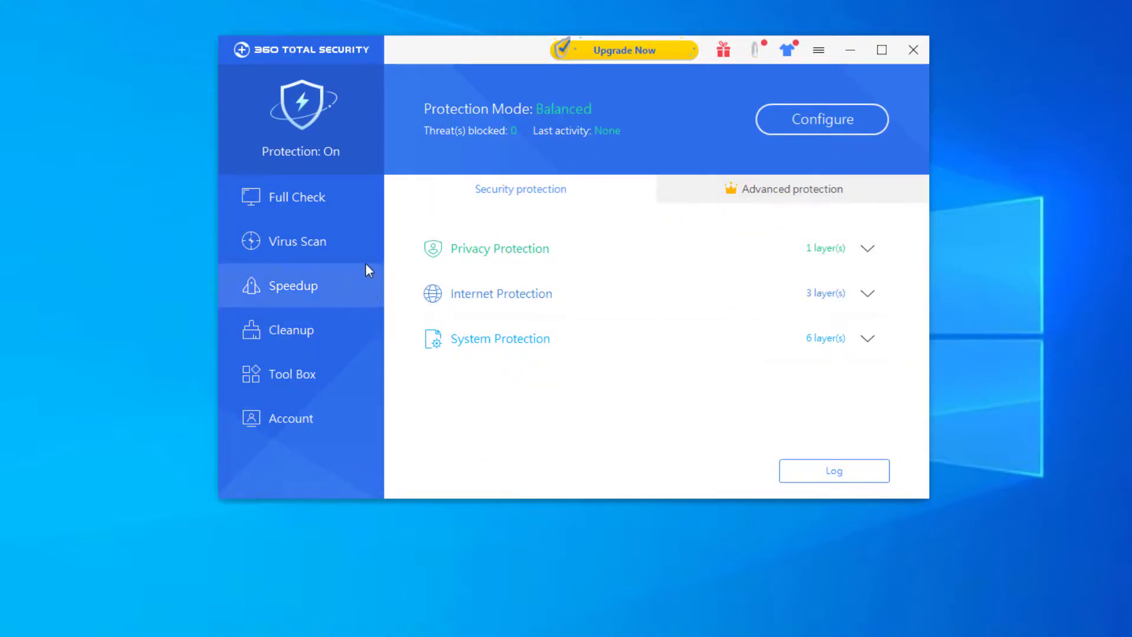
# Step: View the Full Check page, and show the System Repair Engine description on the Virus Scan page
pyautogui.click(314, 197)
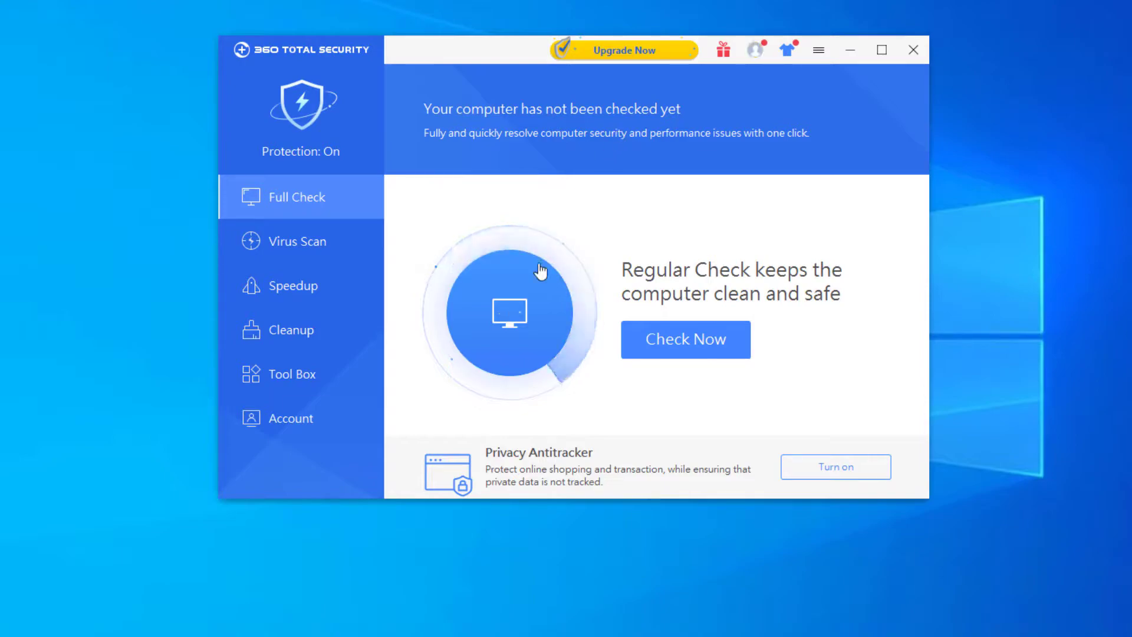
pyautogui.click(296, 238)
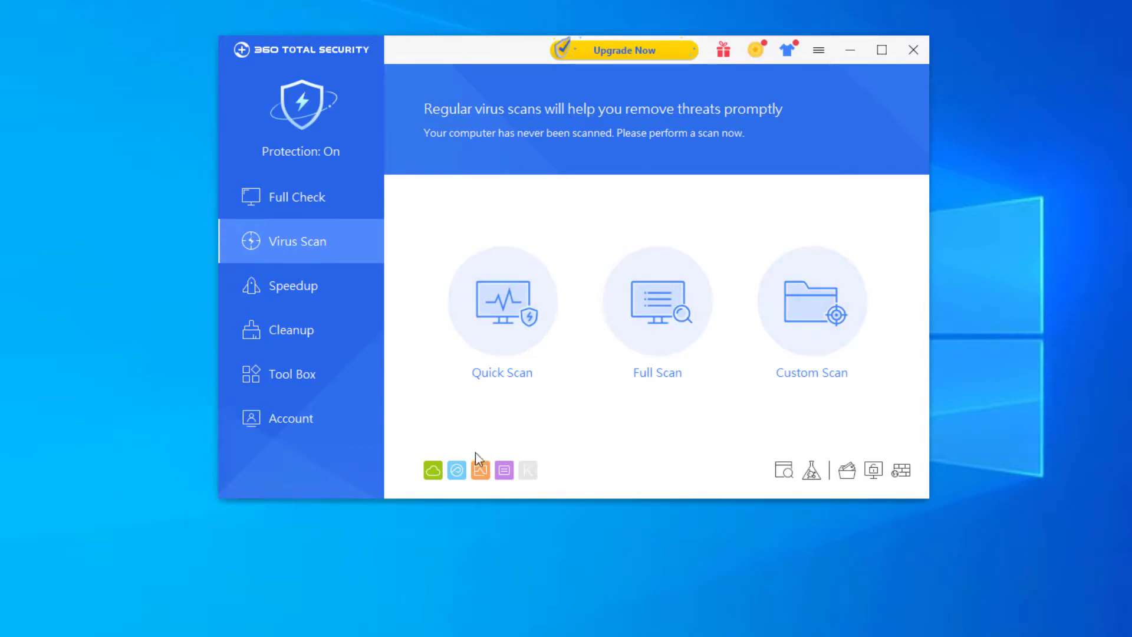
pyautogui.moveTo(456, 472)
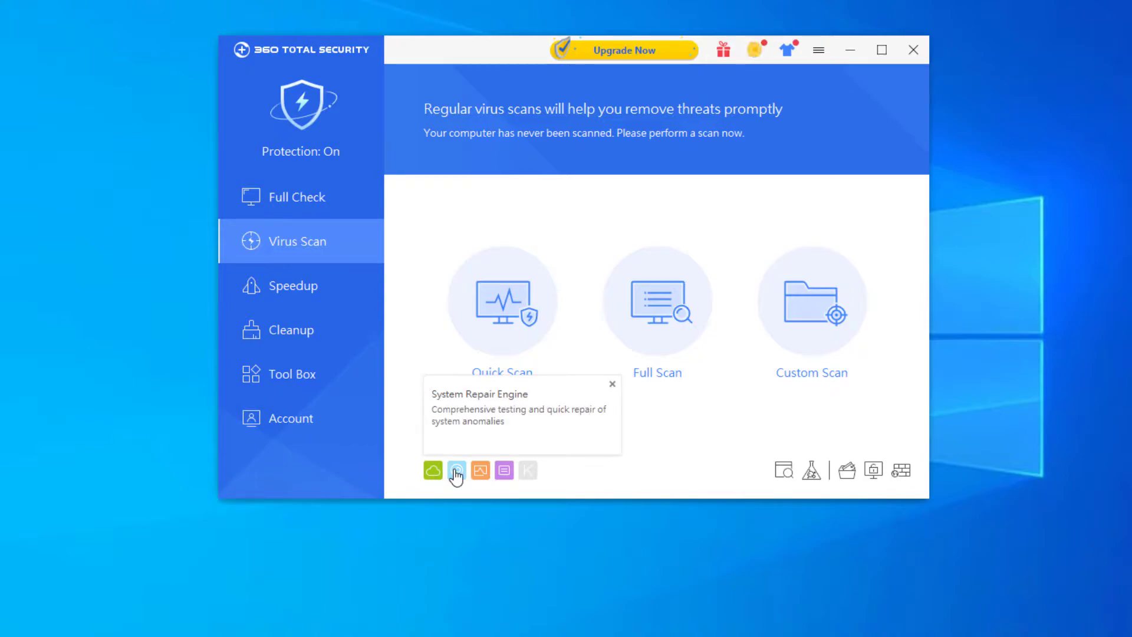
# Step: Show the KunPeng Engine description on the Virus Scan page and enable that engine
pyautogui.moveTo(533, 467)
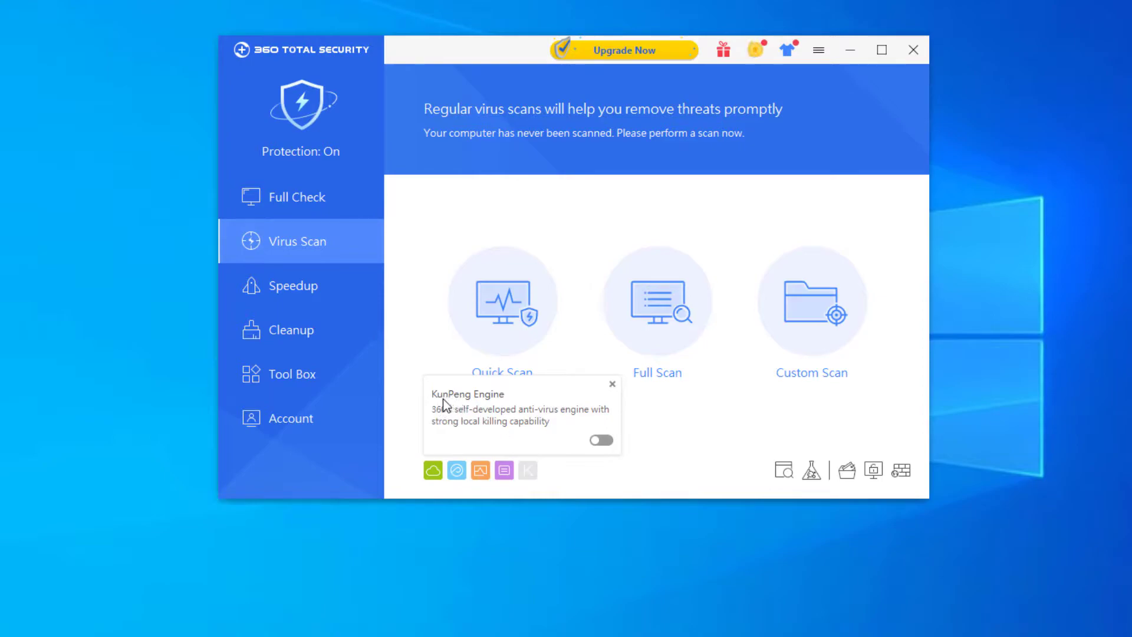
pyautogui.click(601, 440)
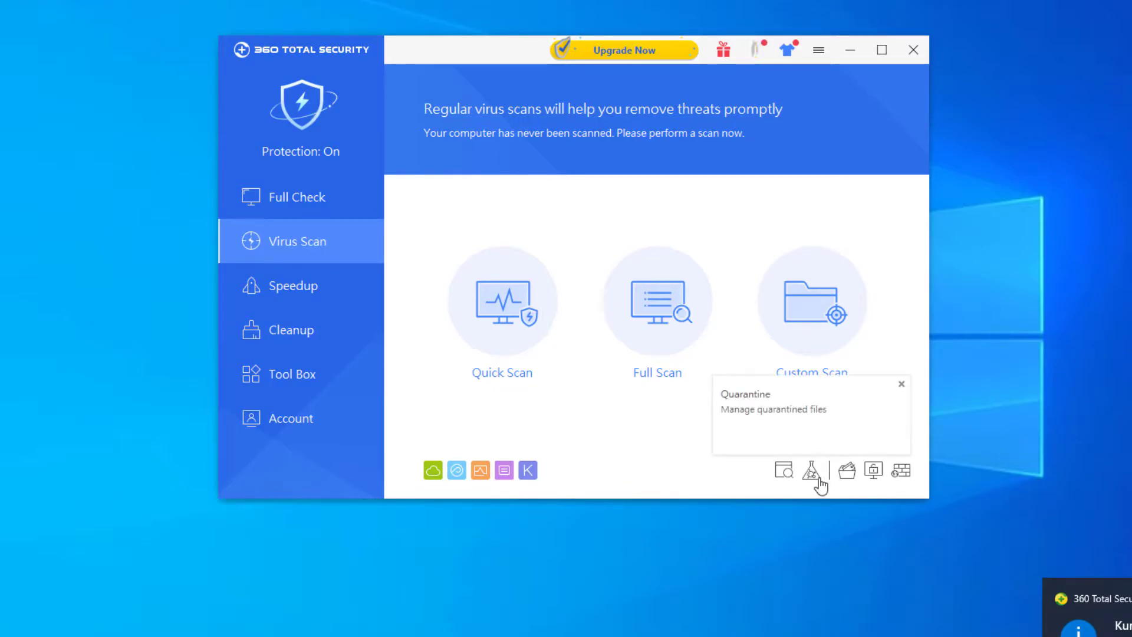
# Step: View the Easy Speedup and My Boot Time sections of Speedup, and the plug-in and junk categories of Cleanup
pyautogui.click(286, 291)
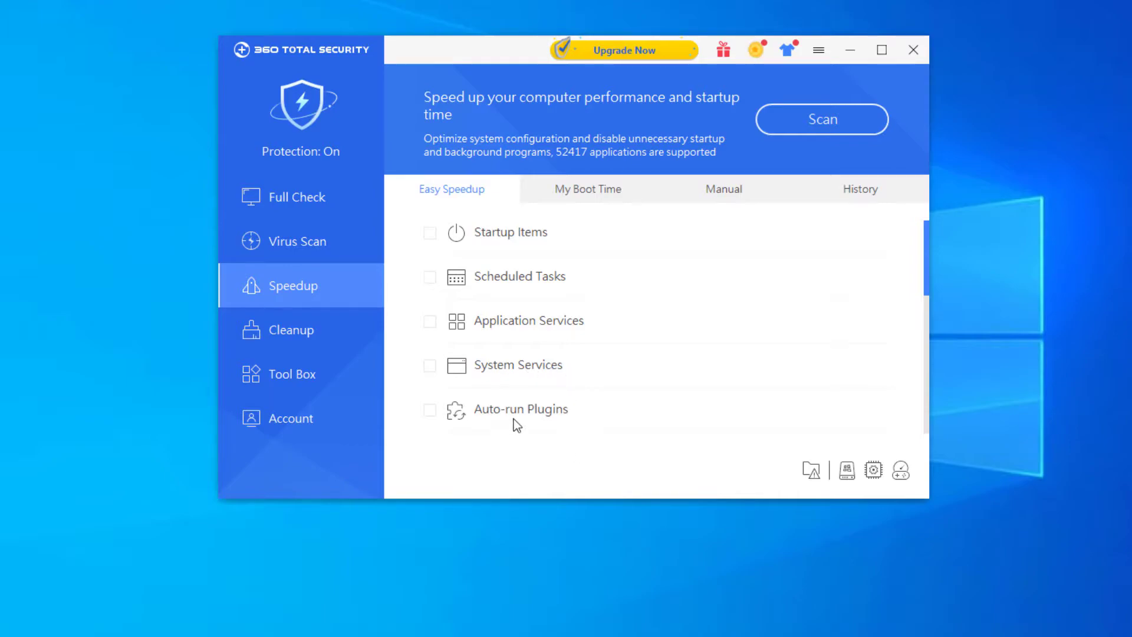
pyautogui.click(592, 189)
pyautogui.click(315, 334)
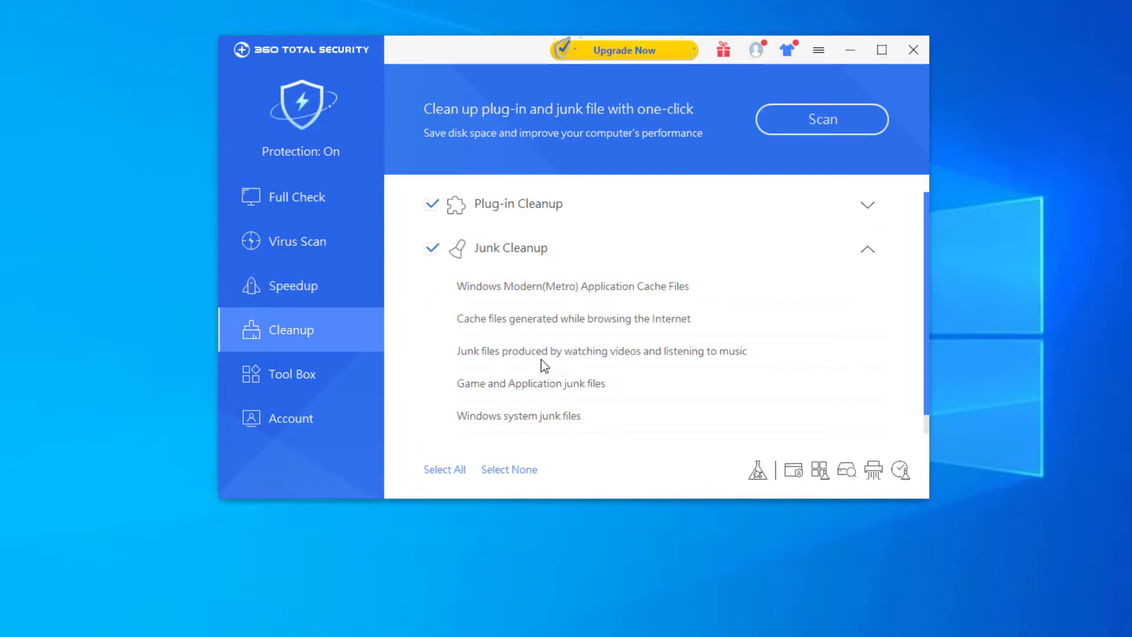
# Step: Look through all the tools offered in the Tool Box, from Privacy Antitracker down to Business
pyautogui.click(316, 384)
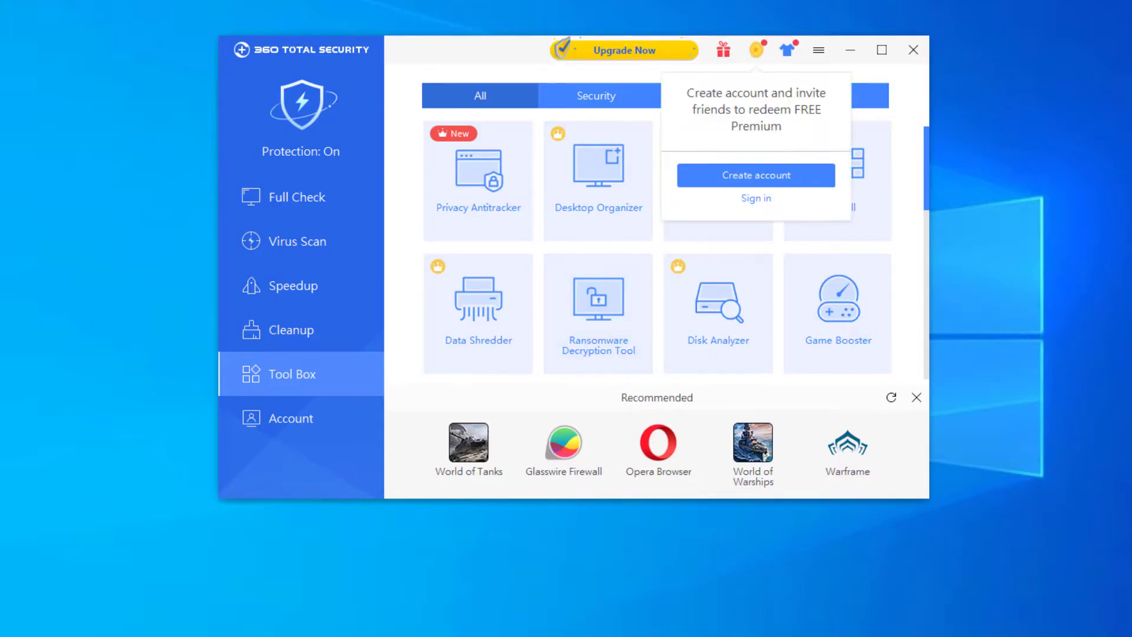
pyautogui.scroll(-6, 584, 265)
pyautogui.scroll(-2, 596, 251)
pyautogui.scroll(8, 608, 254)
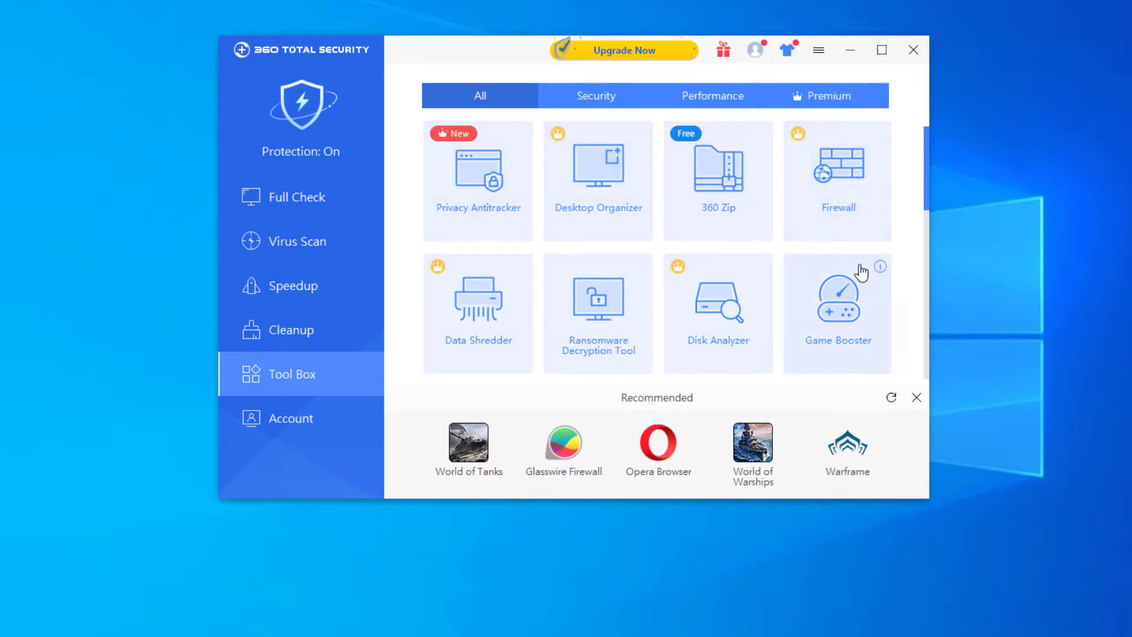
pyautogui.scroll(-1, 608, 342)
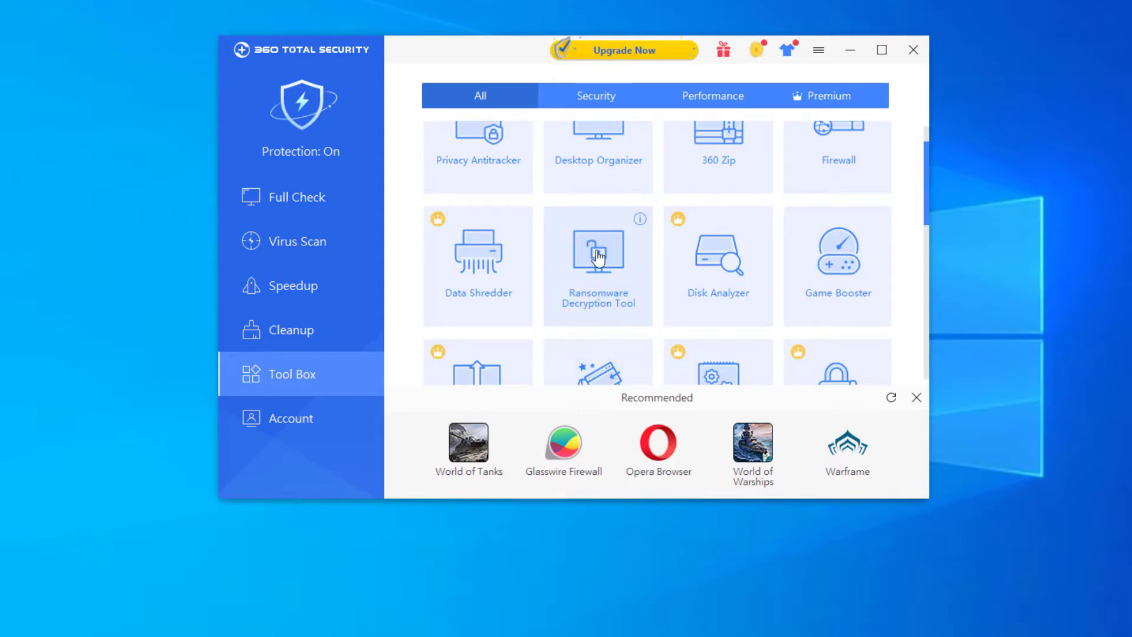
pyautogui.scroll(-3, 613, 316)
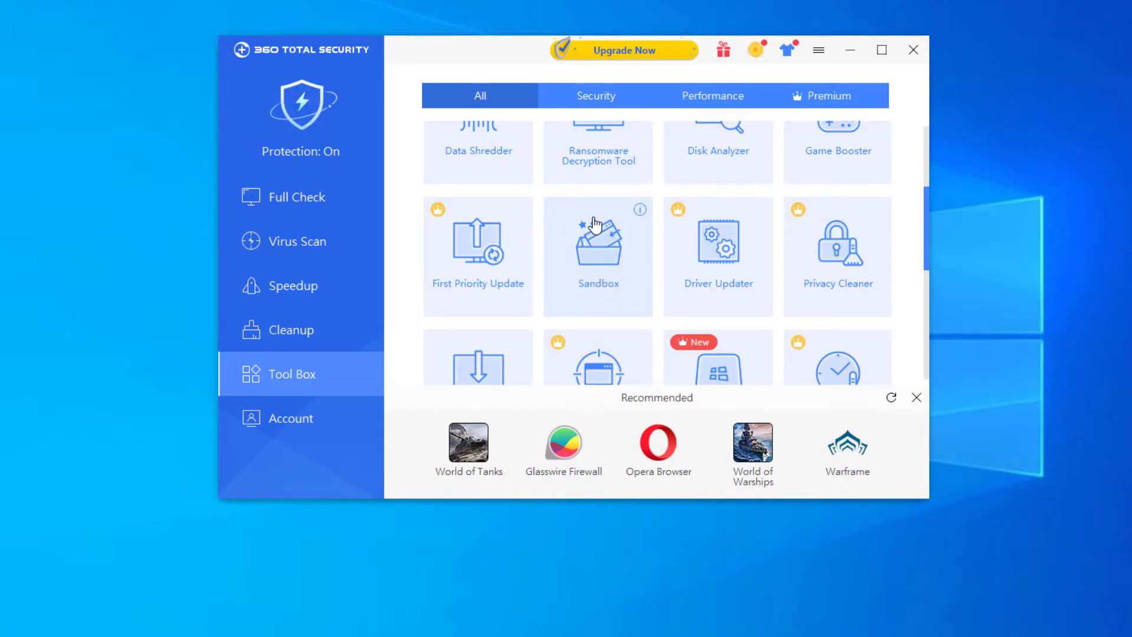
pyautogui.scroll(-2, 585, 227)
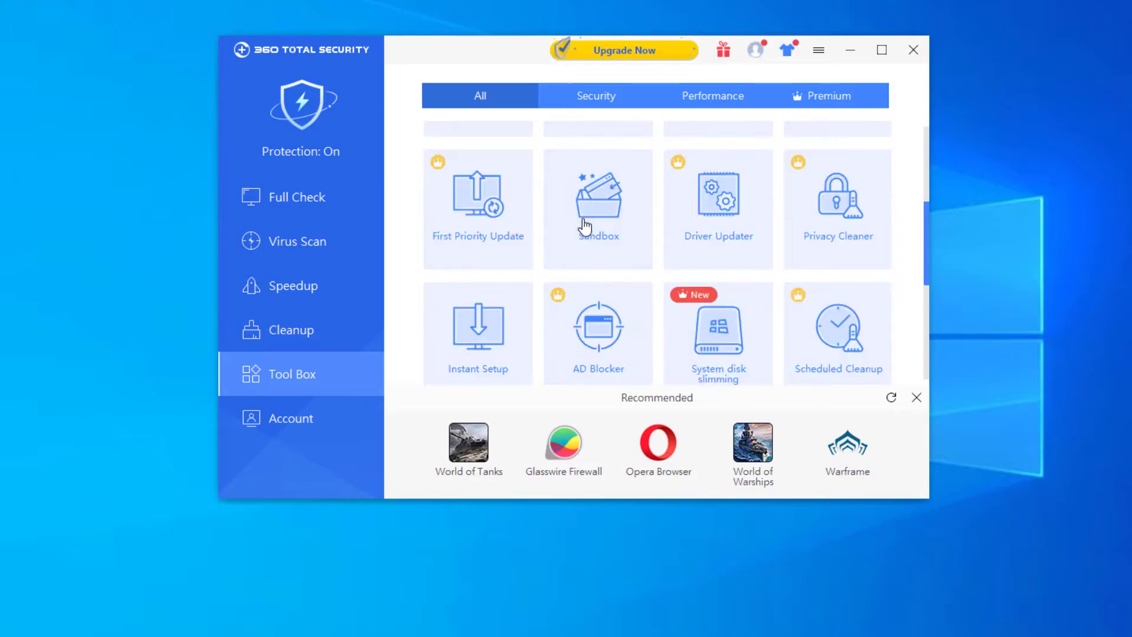
pyautogui.scroll(-2, 702, 324)
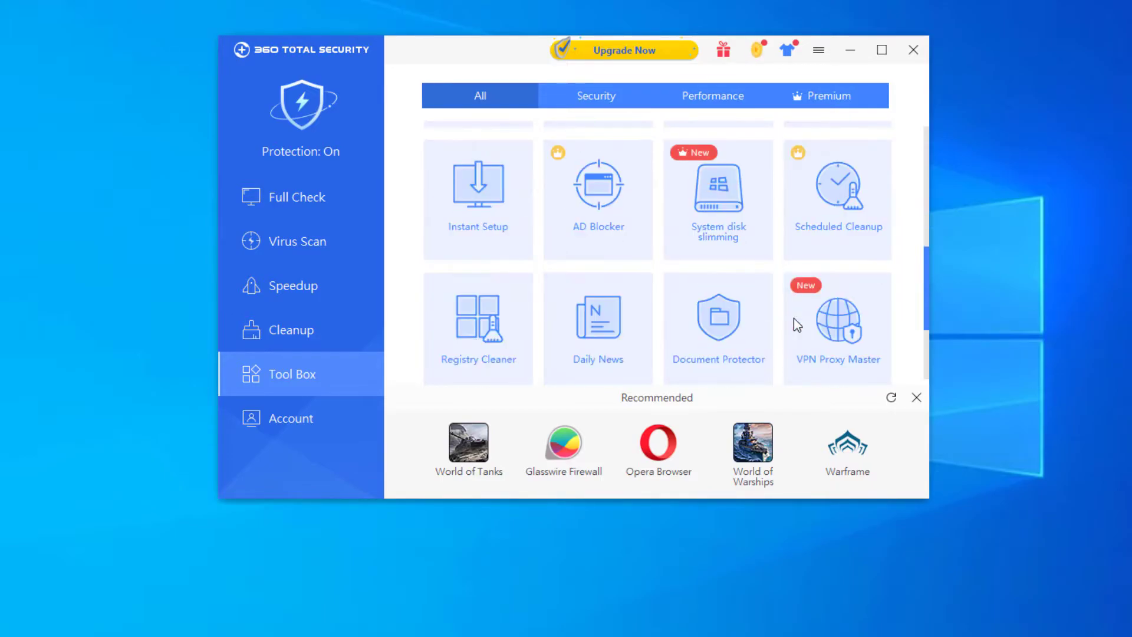
pyautogui.scroll(-1, 767, 321)
pyautogui.scroll(-2, 835, 313)
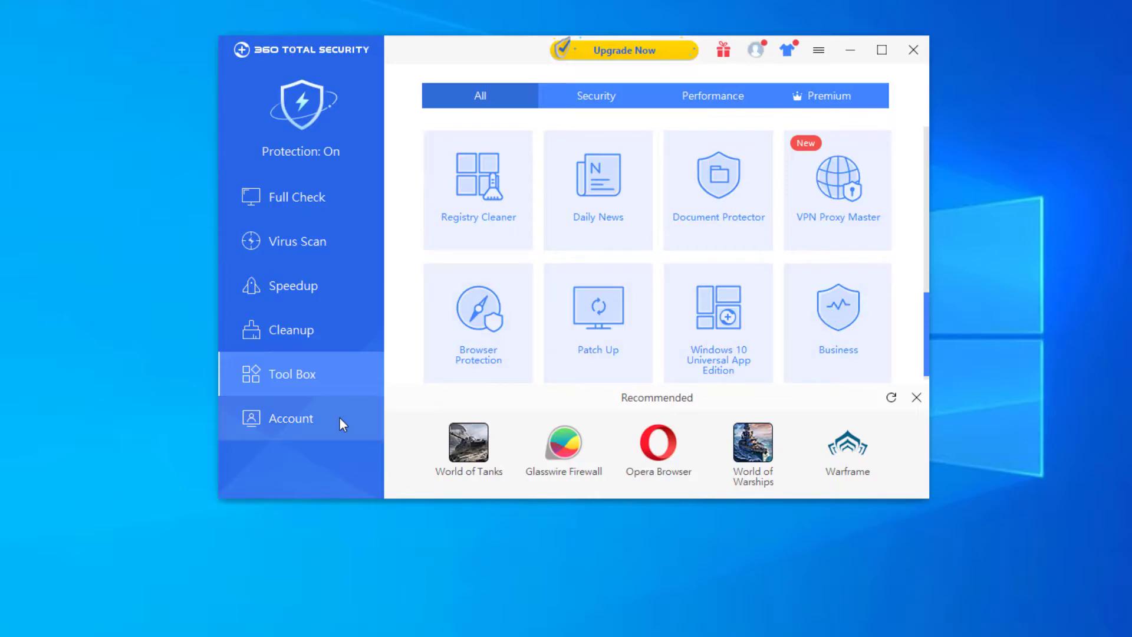
# Step: Check the product status and premium benefits on the Account page, and revisit the Full Check page
pyautogui.click(277, 425)
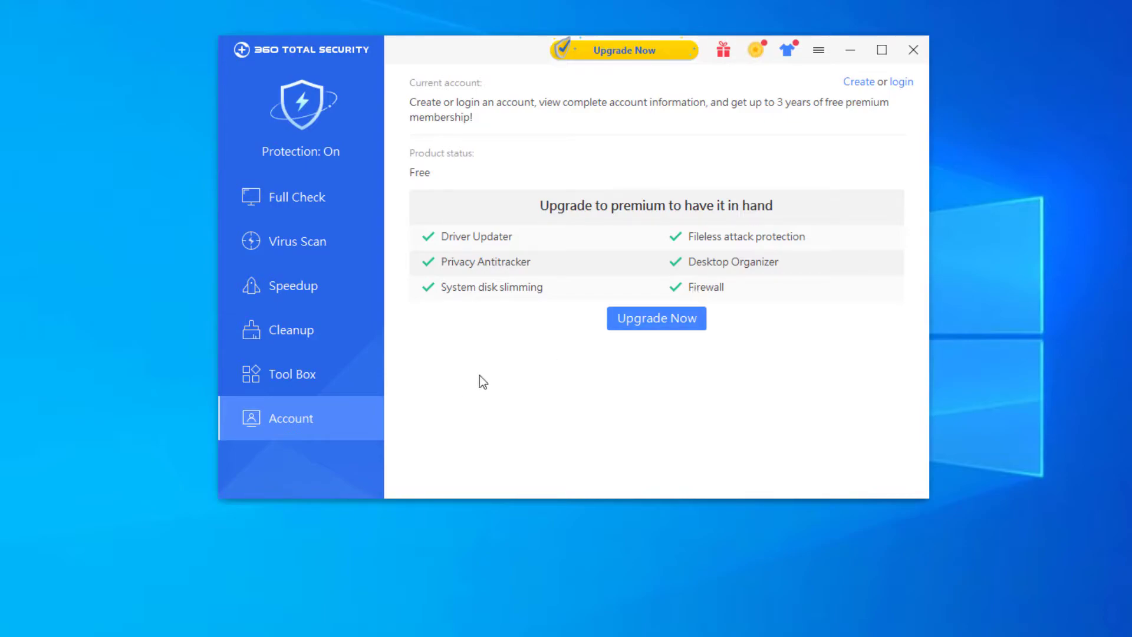
pyautogui.click(310, 203)
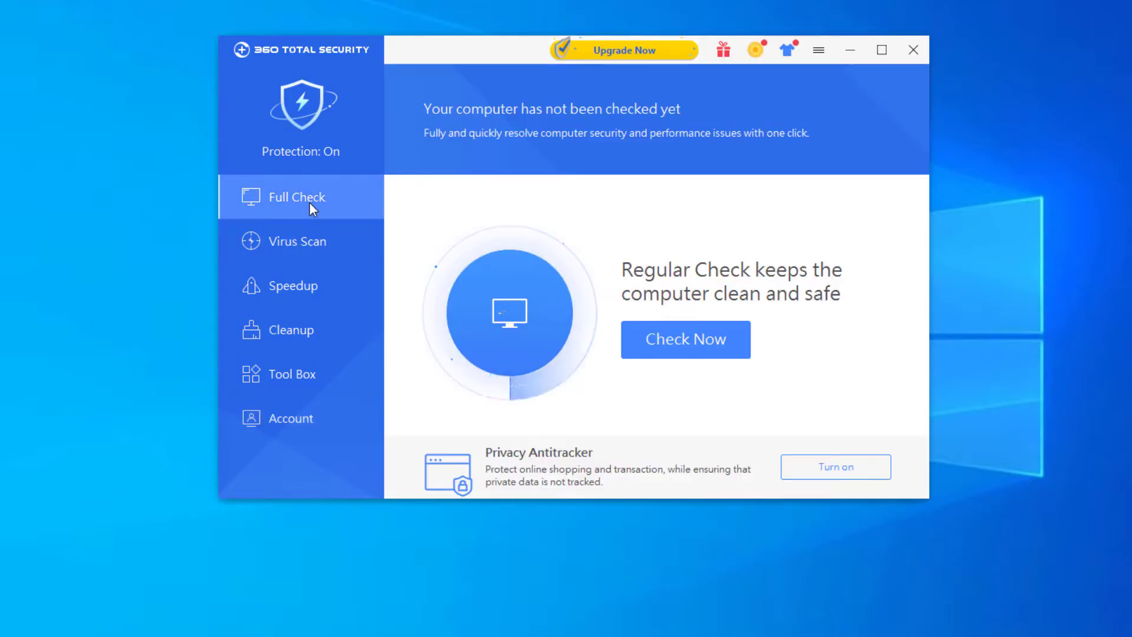
# Step: From the Virus Scan page, view the Firewall and Sandbox tools and a desktop item's context options, closing each tool window
pyautogui.click(326, 242)
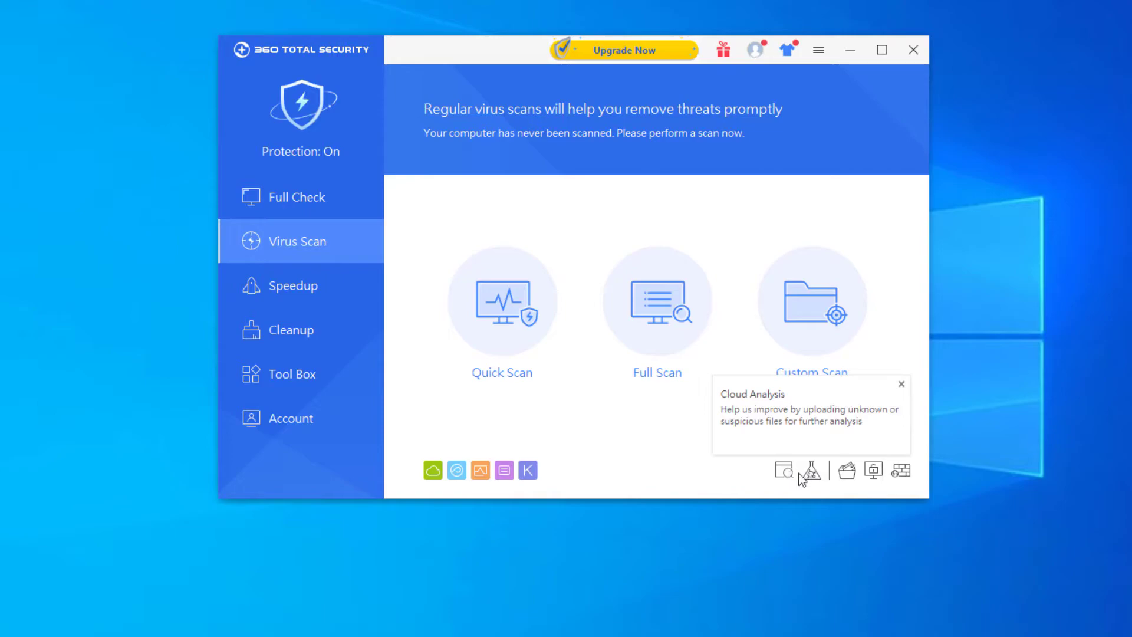
pyautogui.click(899, 475)
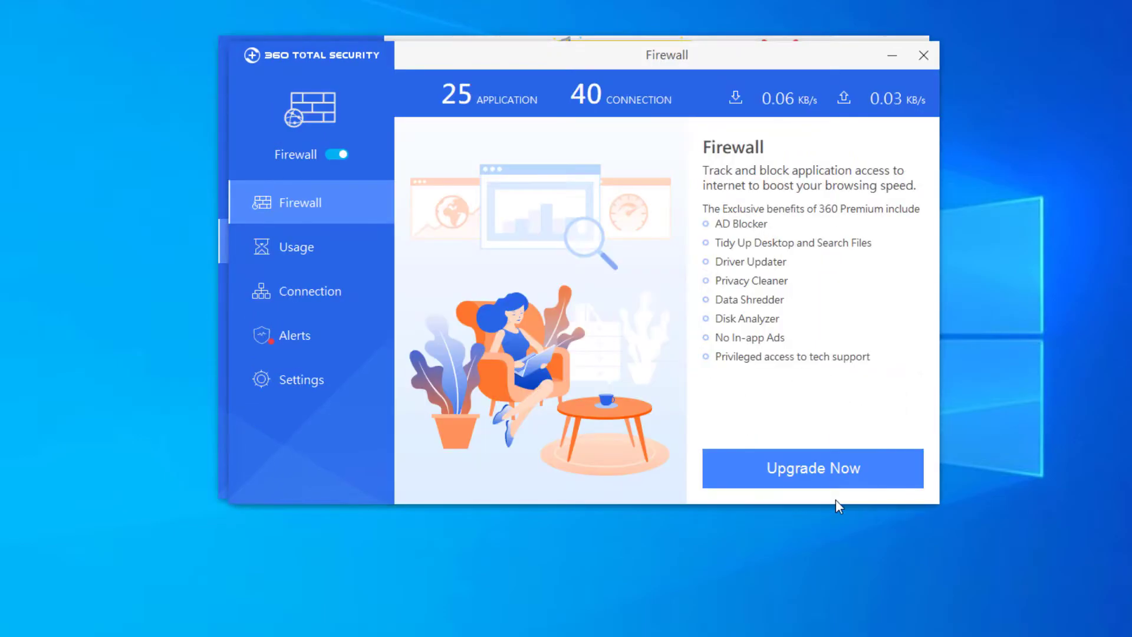
pyautogui.click(923, 55)
pyautogui.click(847, 470)
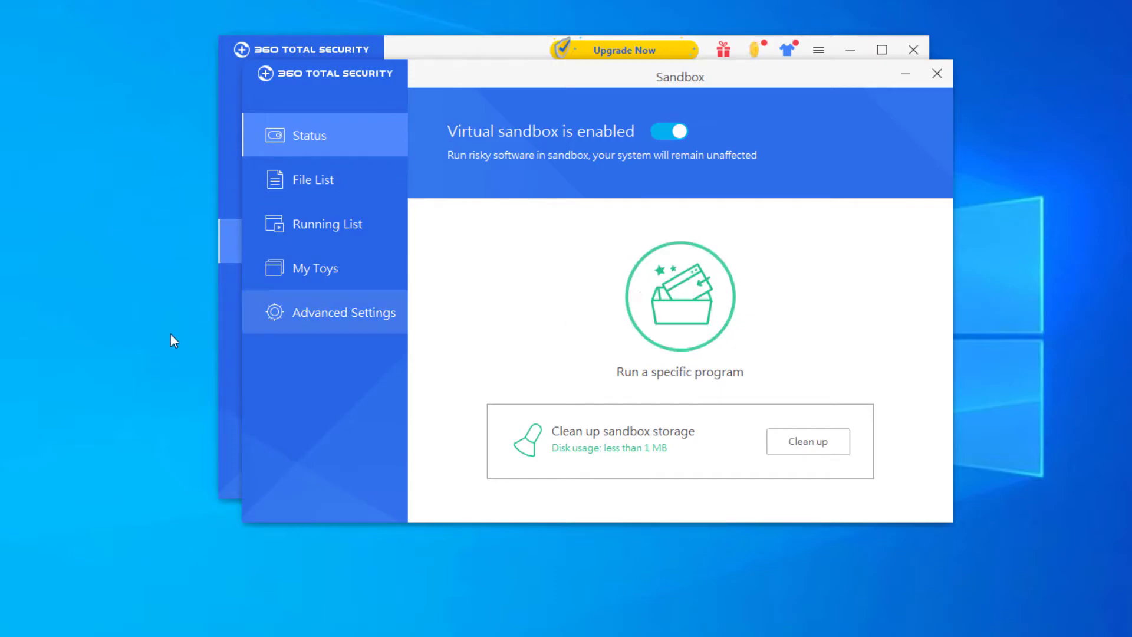
pyautogui.rightClick(2, 362)
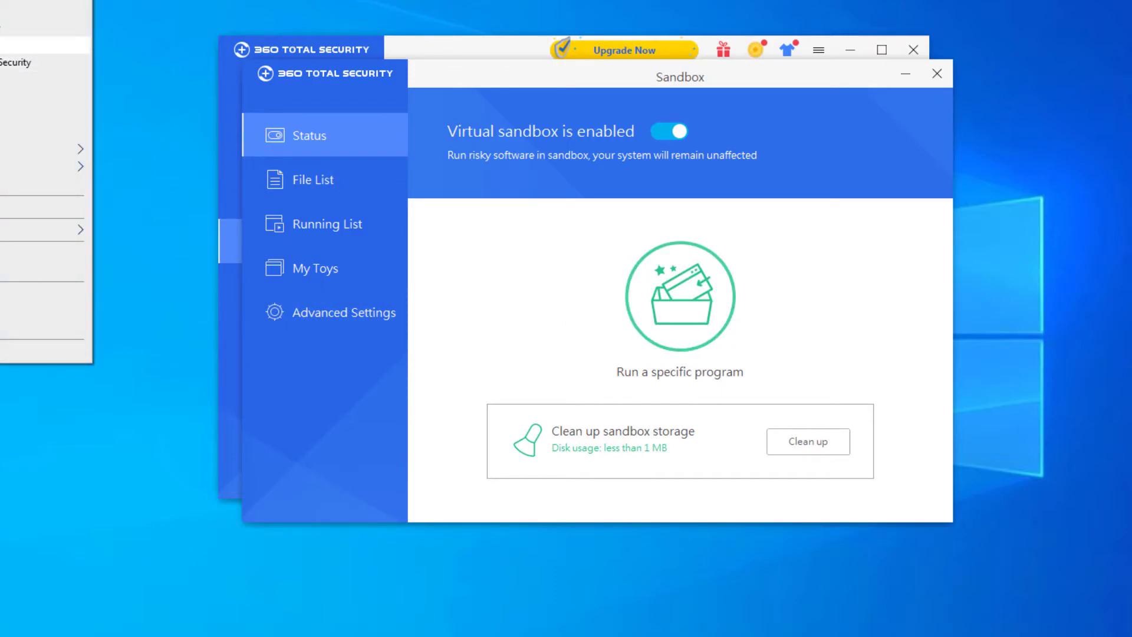
pyautogui.click(937, 74)
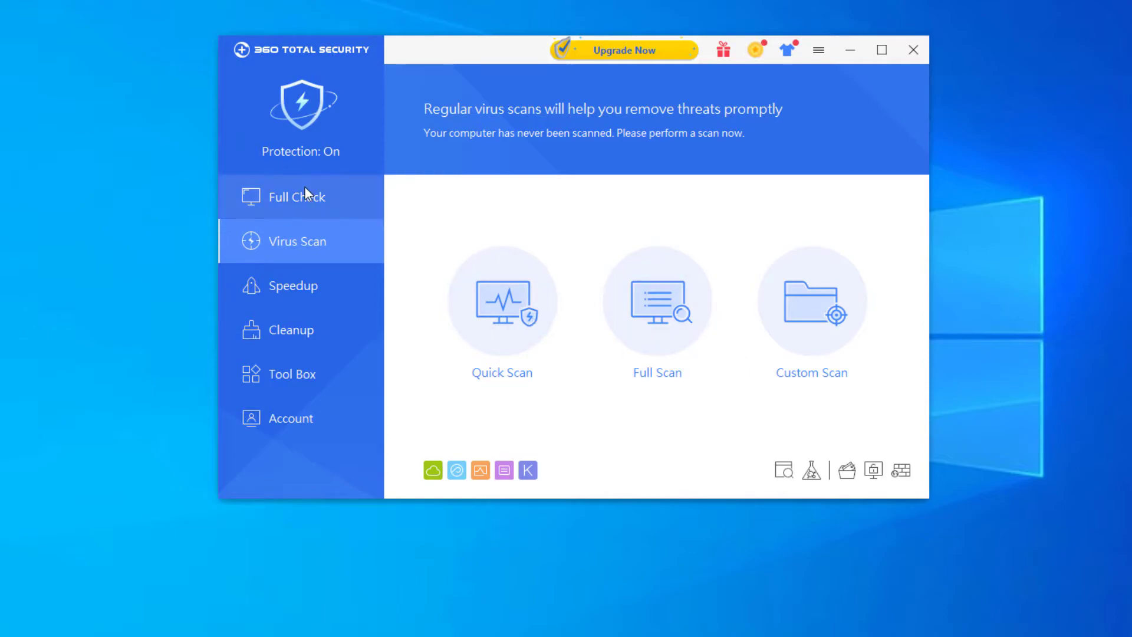
# Step: Update the virus database and main program of 360 Total Security, and close the update report
pyautogui.moveTo(393, 52); pyautogui.dragTo(407, 76)
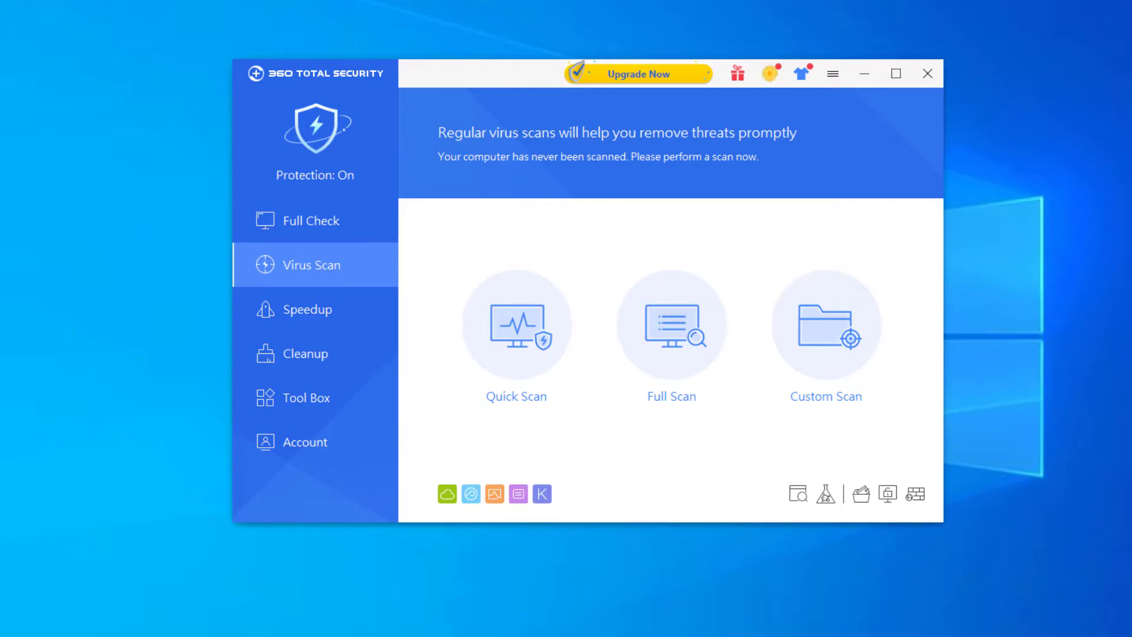
pyautogui.click(1128, 555)
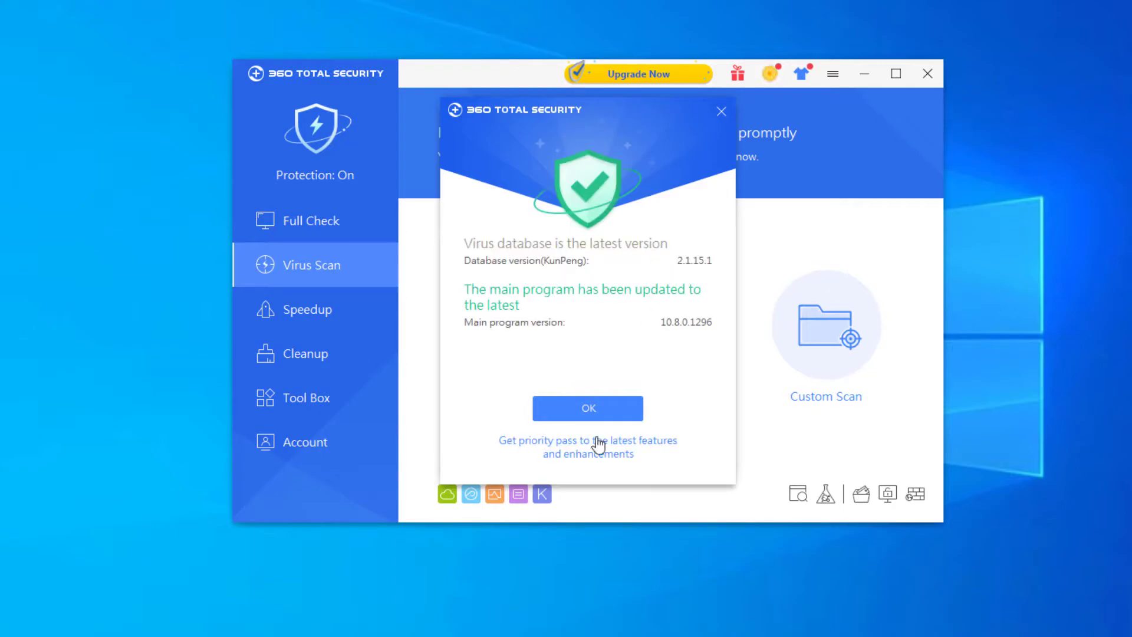
pyautogui.click(589, 418)
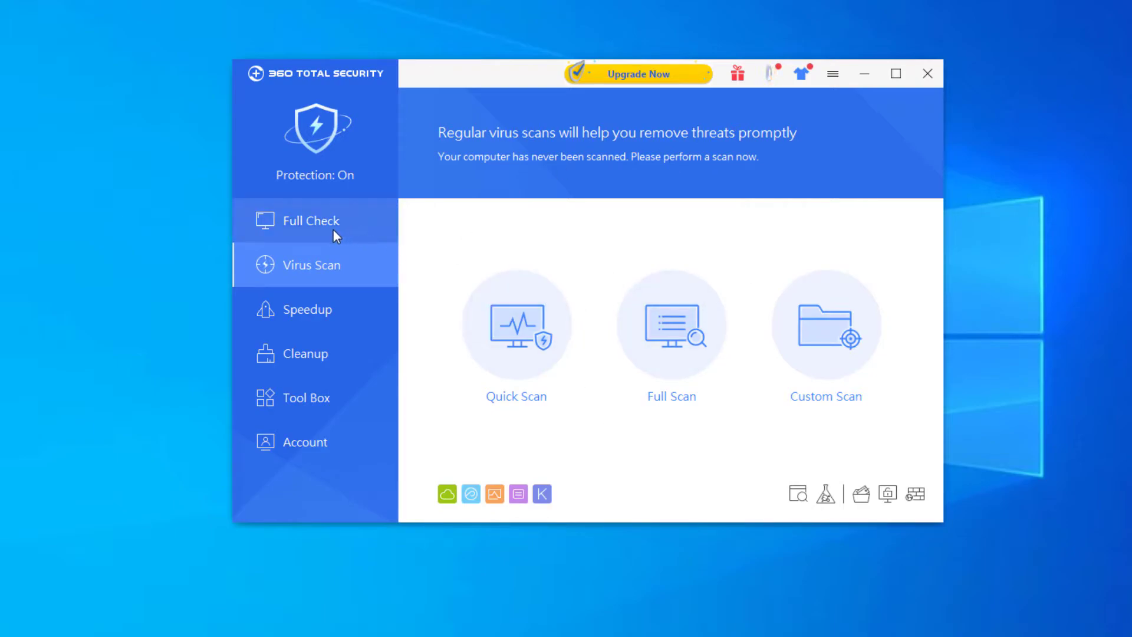
# Step: In the protection configuration, enable Use KunPeng Scan Engine for the Balanced mode and apply the change
pyautogui.click(313, 166)
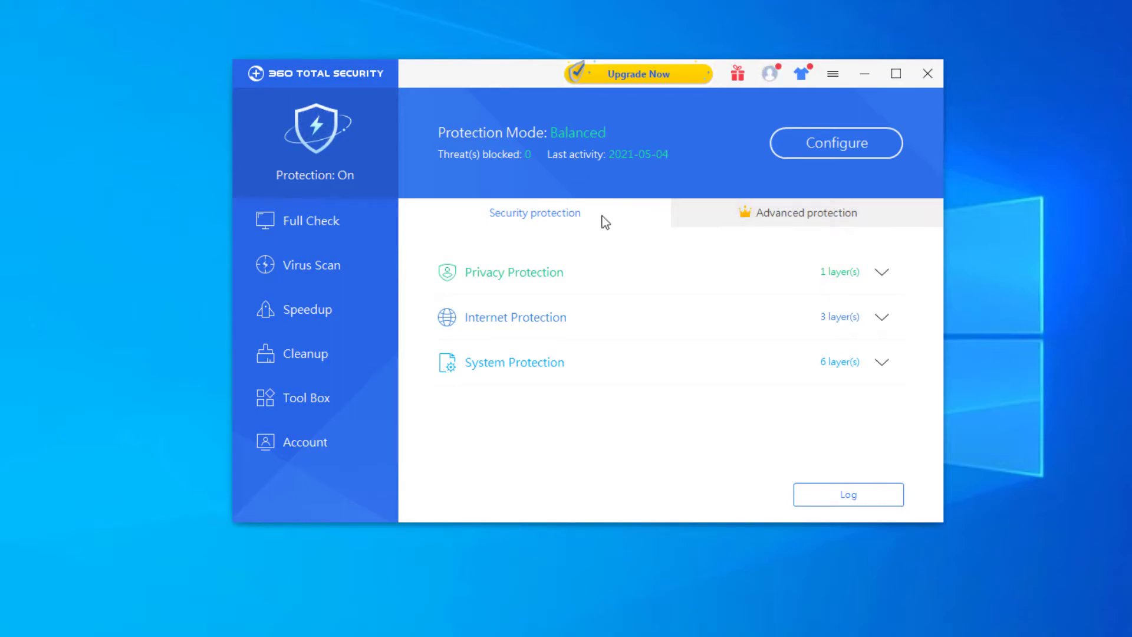
pyautogui.click(837, 144)
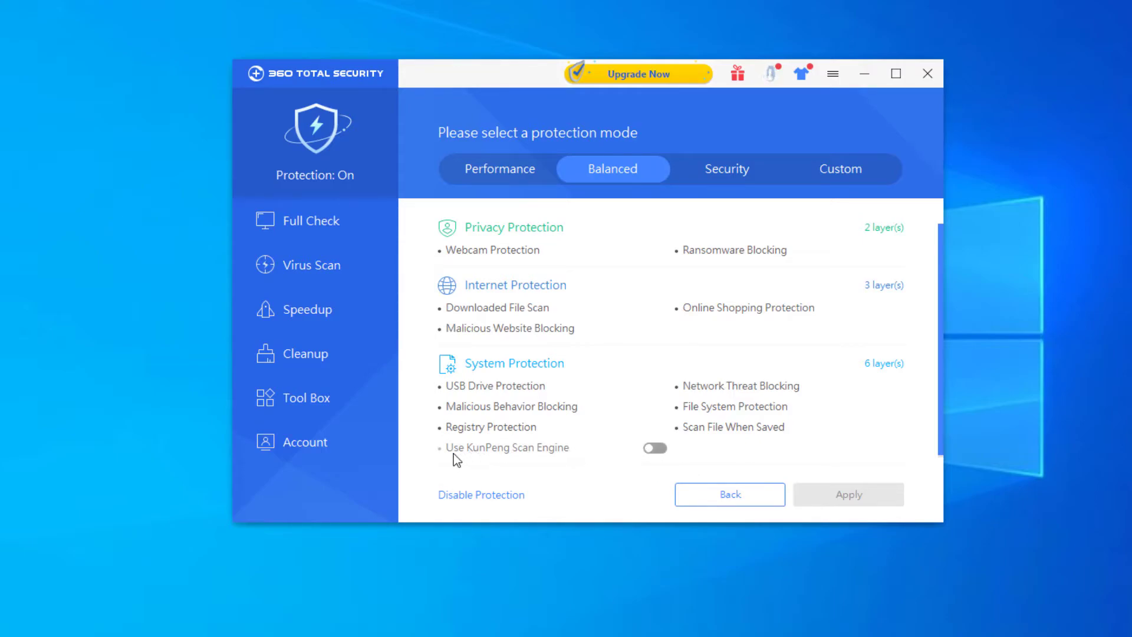
pyautogui.click(654, 448)
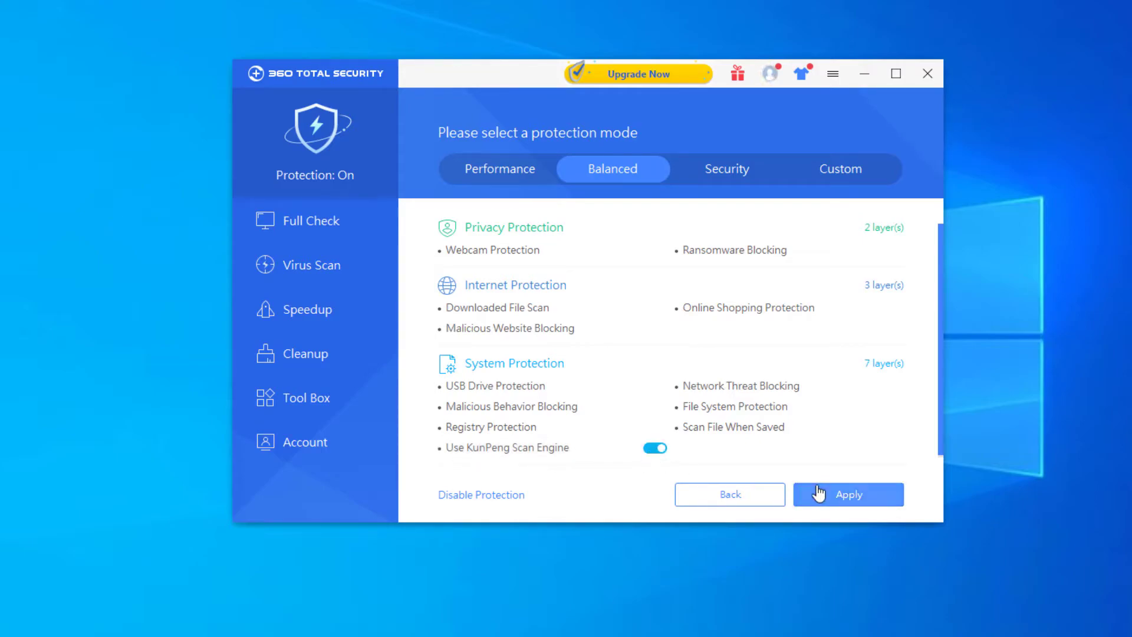
pyautogui.click(848, 494)
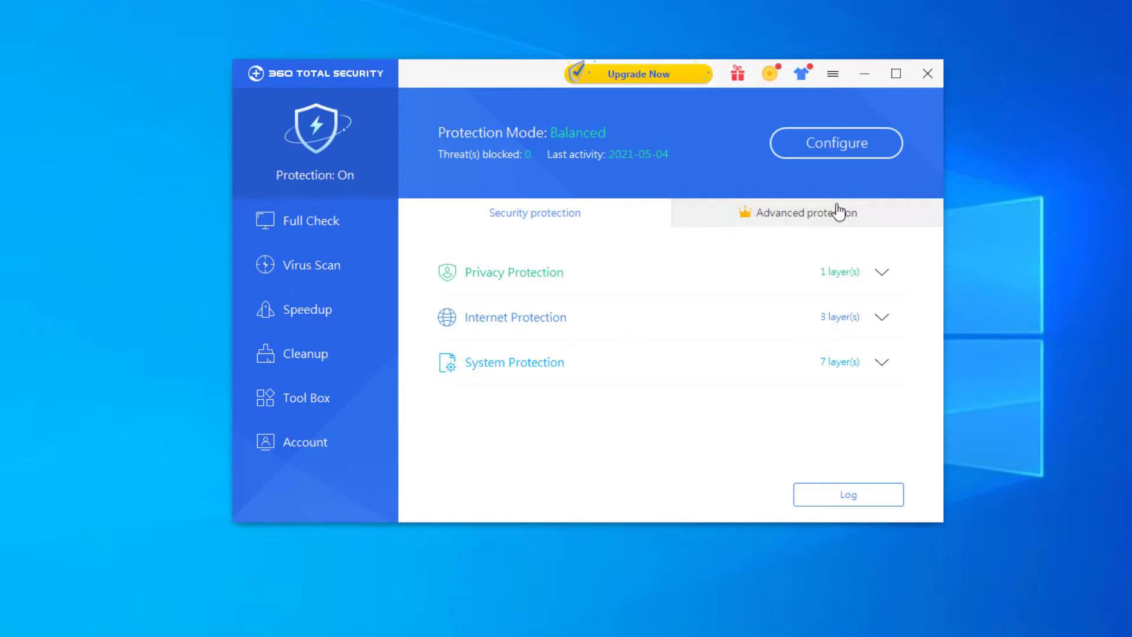
# Step: Check the KunPeng scan engine setting in the Balanced mode configuration again, and close the 360 Total Security window
pyautogui.click(826, 142)
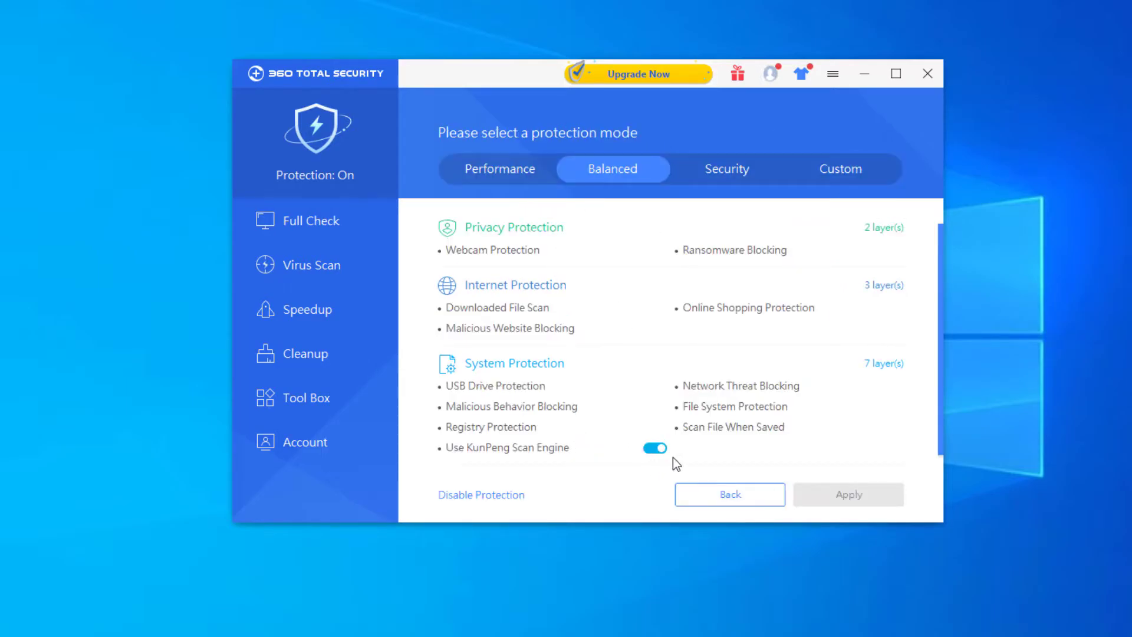
pyautogui.click(760, 496)
pyautogui.click(925, 75)
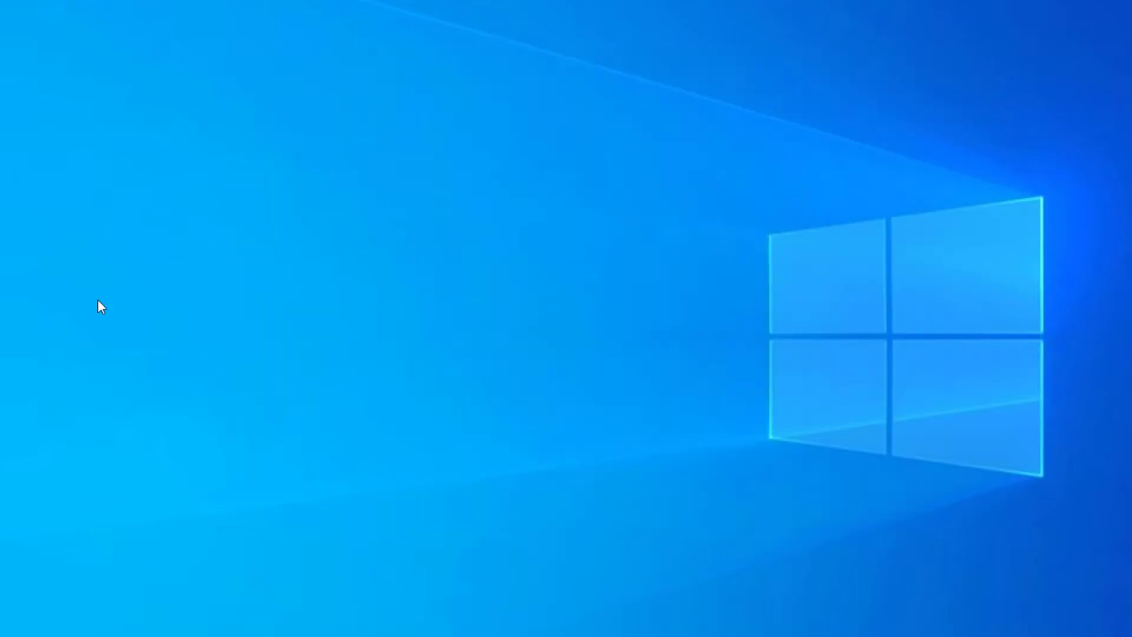
# Step: Open the desktop folder Malware Samples - 5.4.21, look through its files in both name orders, and select the first sample in ascending order
pyautogui.doubleClick(22, 259)
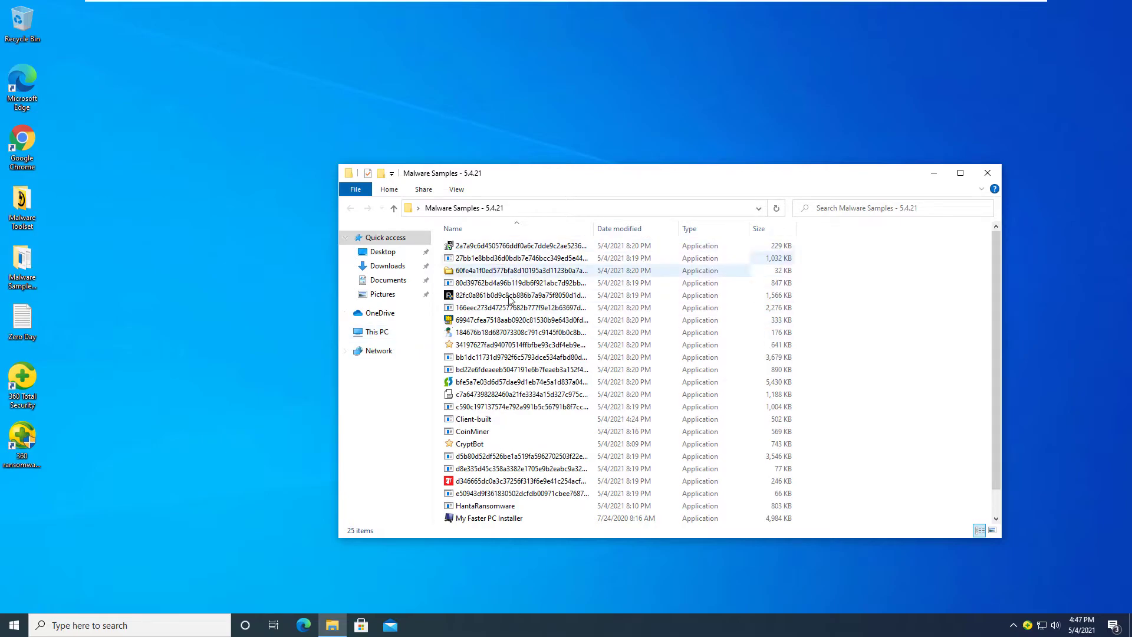
pyautogui.scroll(-1, 457, 524)
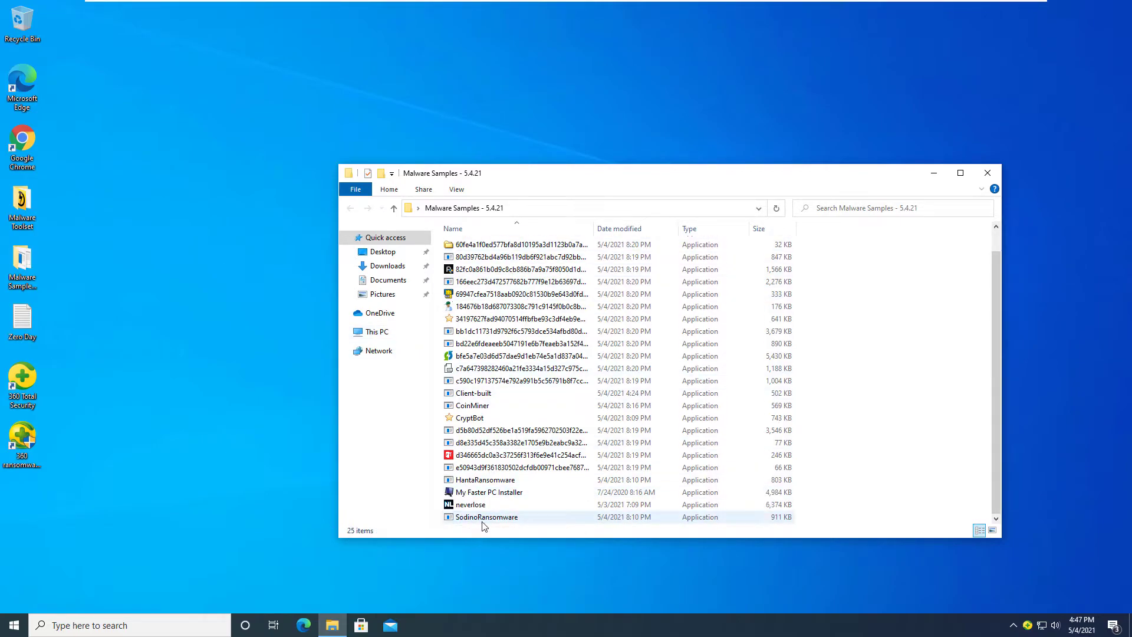
pyautogui.scroll(1, 508, 473)
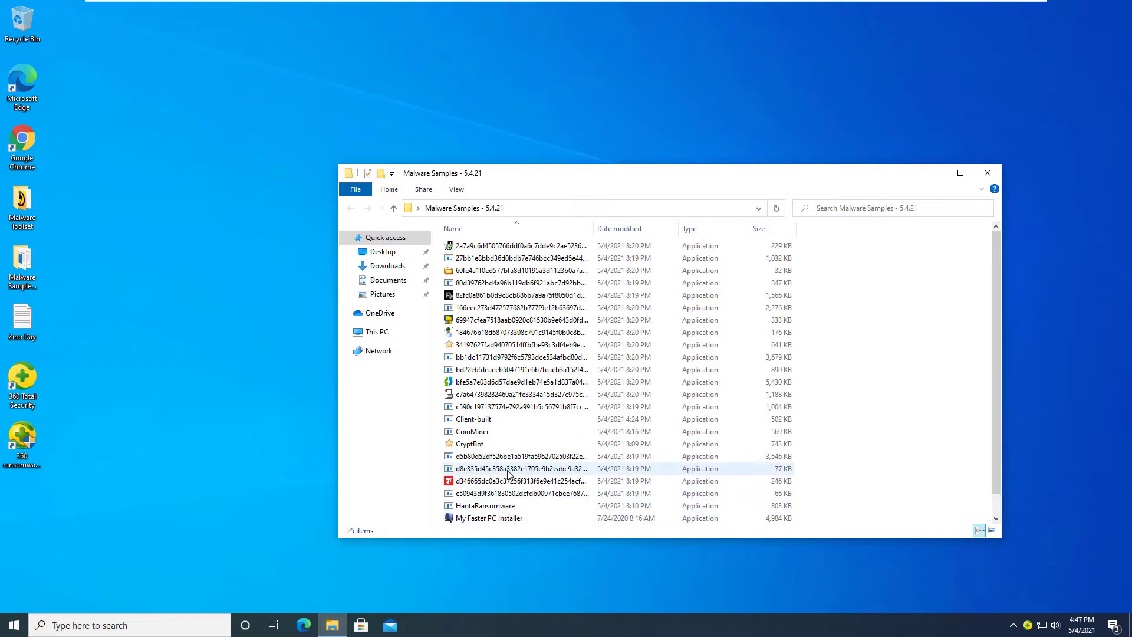
pyautogui.click(536, 228)
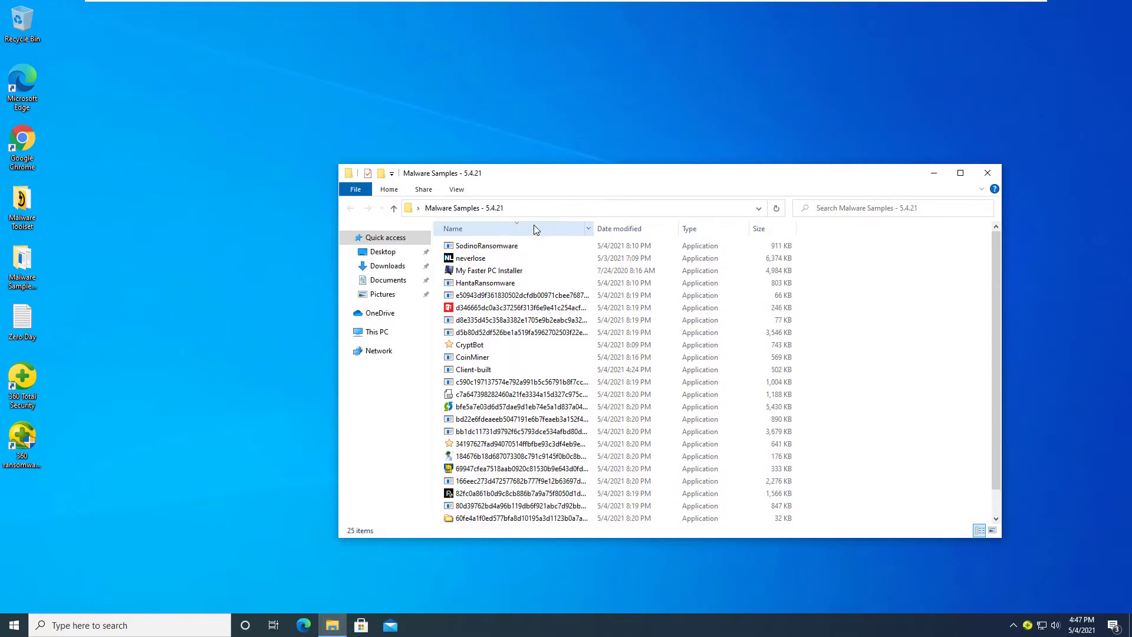
pyautogui.click(534, 230)
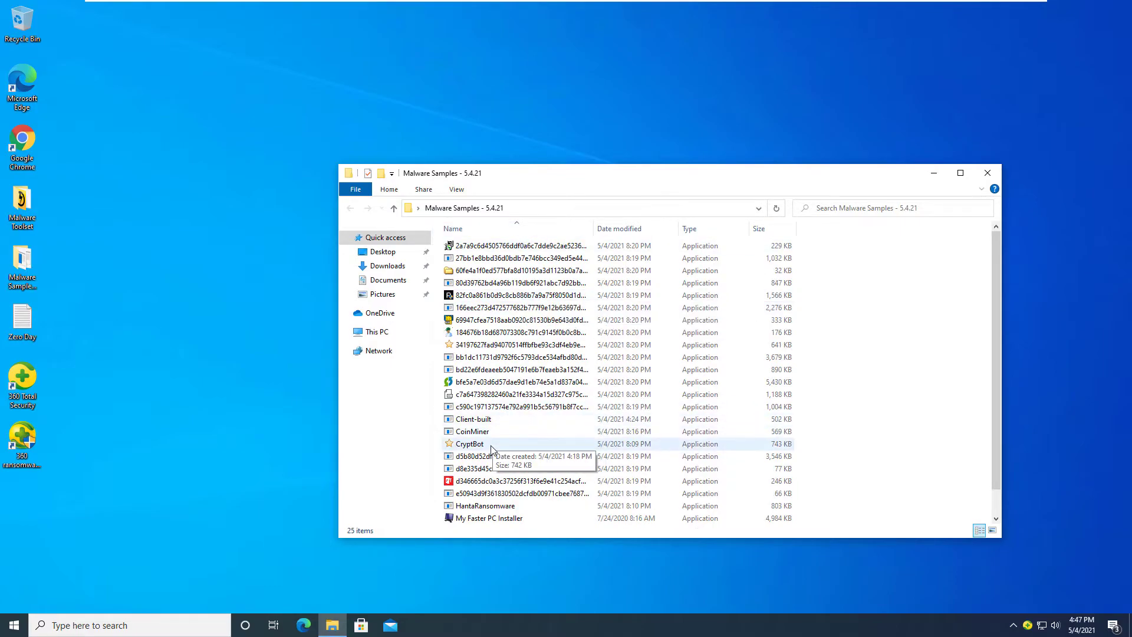
pyautogui.scroll(-1, 496, 454)
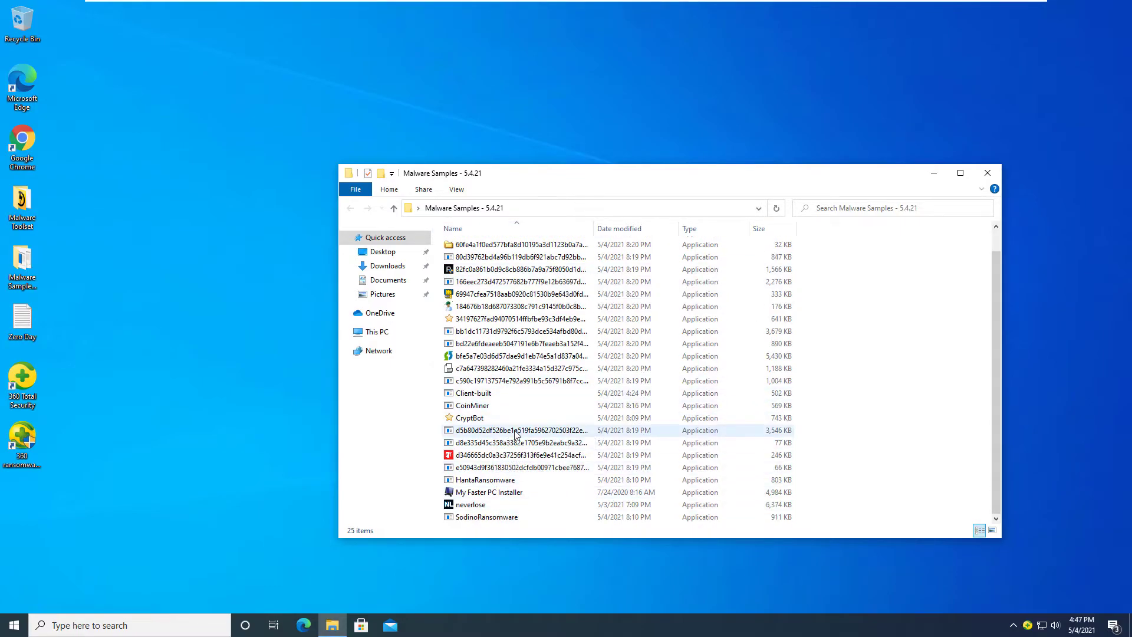
pyautogui.scroll(1, 516, 436)
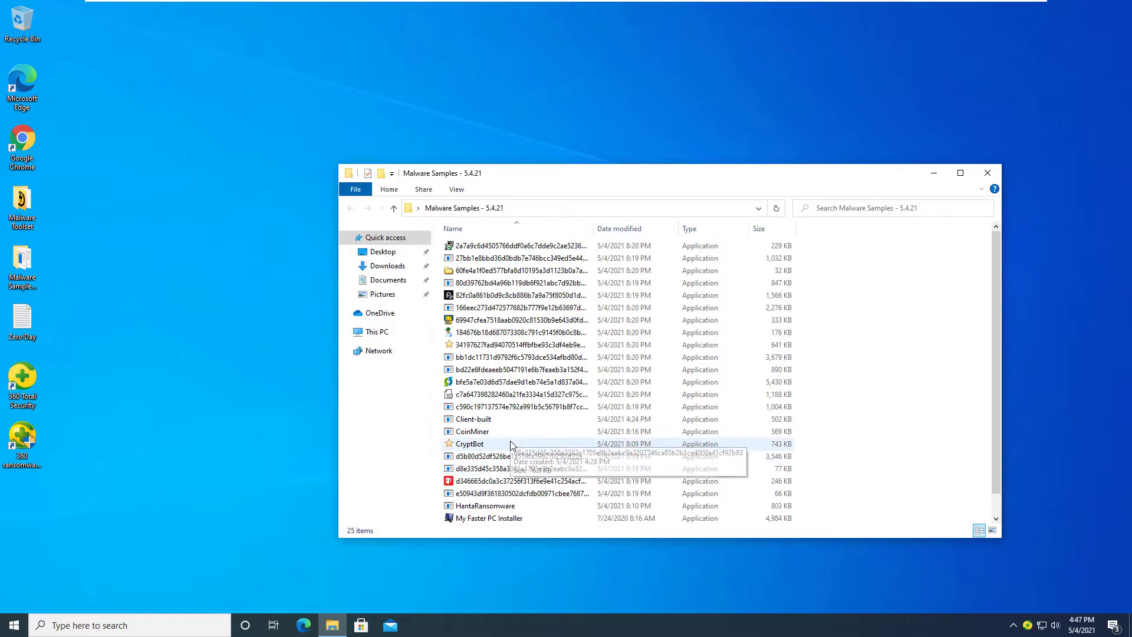
pyautogui.click(499, 245)
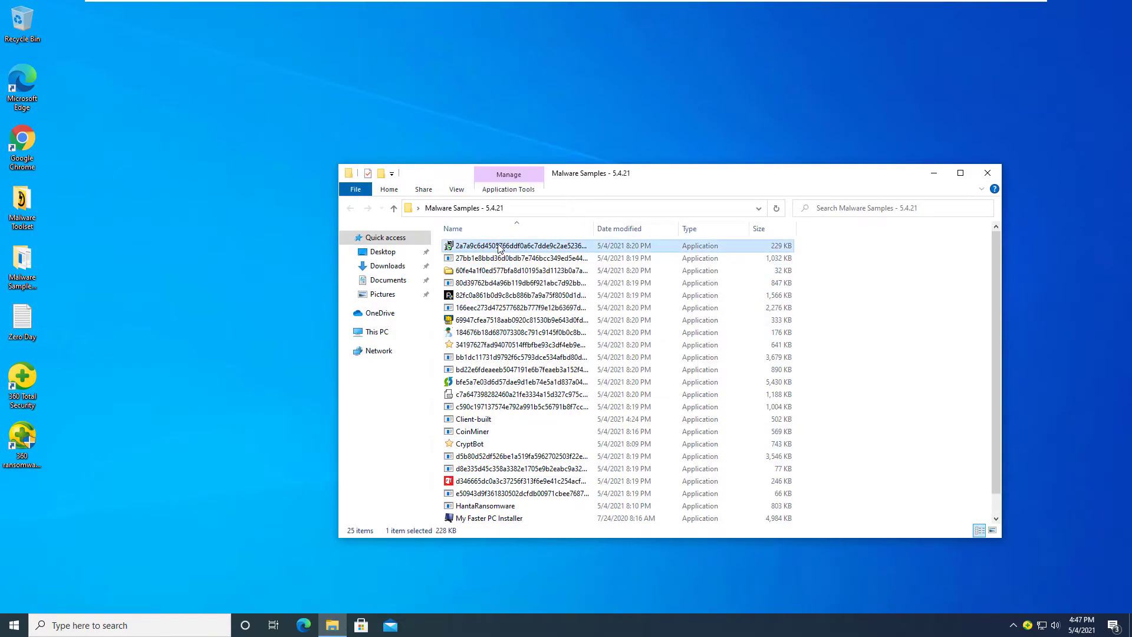
# Step: Run the first sample, 2a7a9c6d…, as administrator, remove the detected threat and dismiss the Windows error
pyautogui.rightClick(499, 245)
pyautogui.click(519, 253)
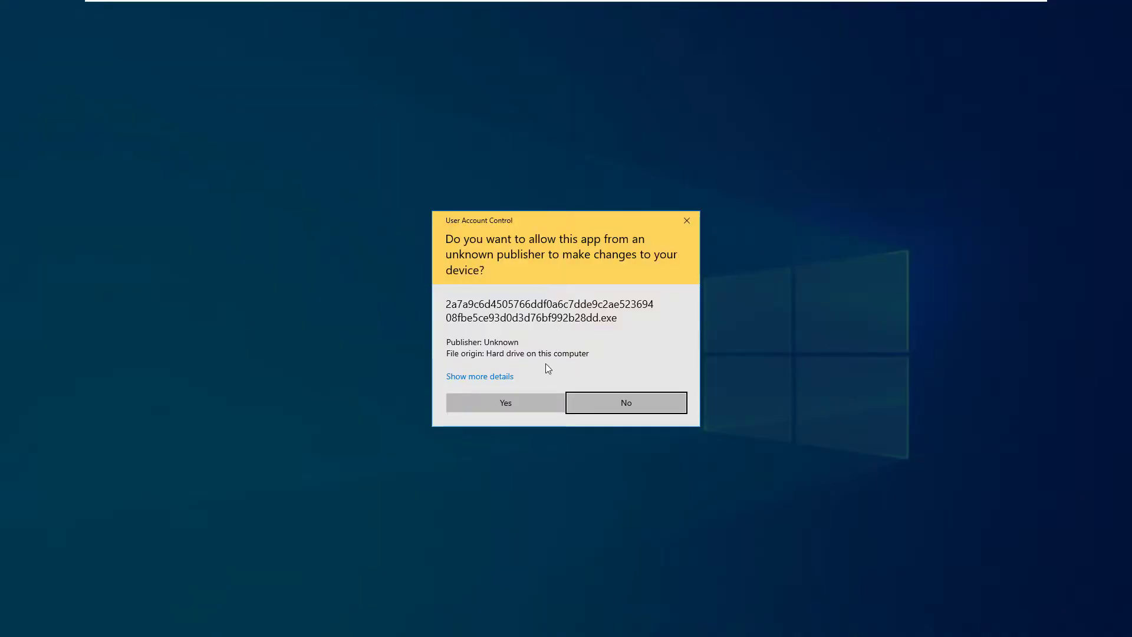
pyautogui.click(536, 401)
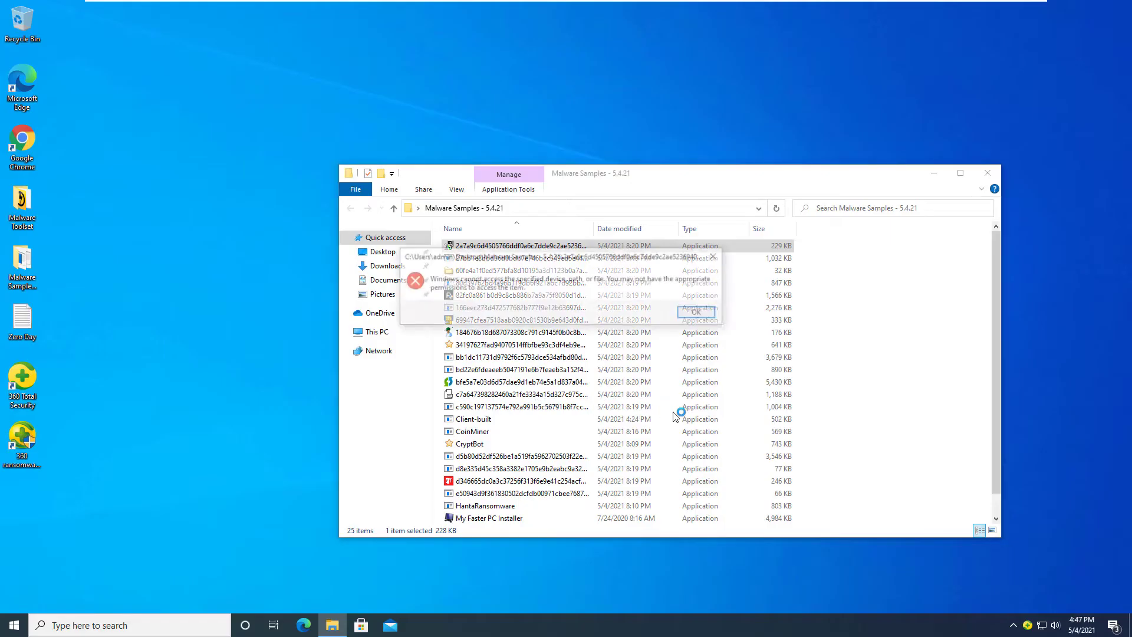
pyautogui.click(662, 374)
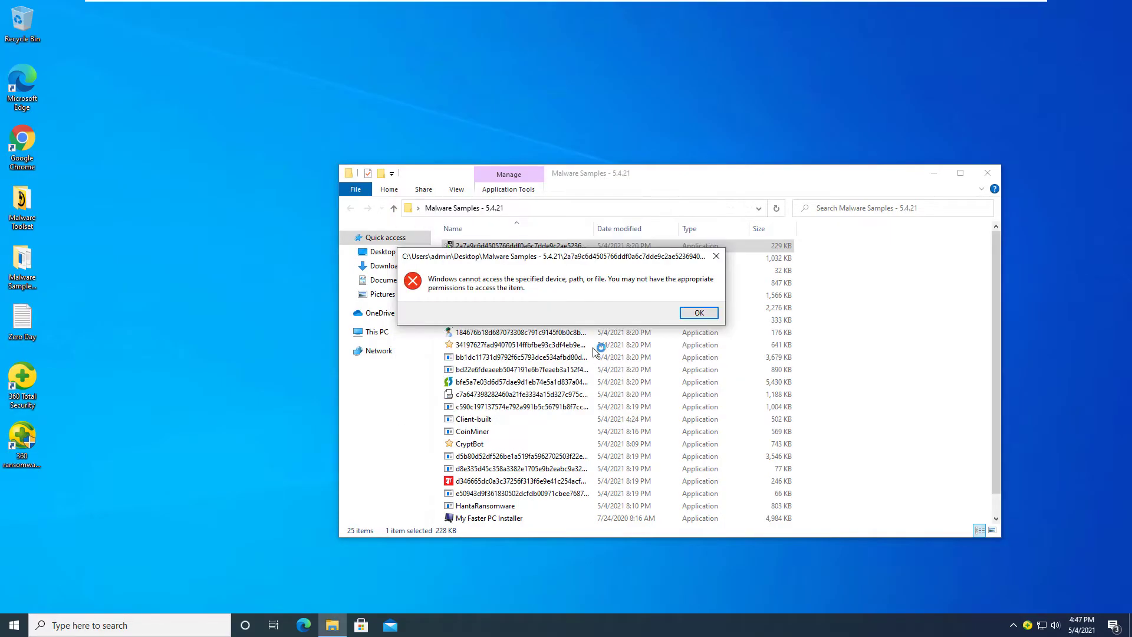
pyautogui.click(699, 313)
# Step: Launch Process Explorer from the desktop folder Malware Toolset, close that folder, and dock the process list beside the samples folder
pyautogui.doubleClick(24, 203)
pyautogui.doubleClick(501, 311)
pyautogui.click(608, 324)
pyautogui.click(1004, 189)
pyautogui.moveTo(307, 37); pyautogui.dragTo(0, 236)
pyautogui.scroll(-20, 246, 322)
pyautogui.click(129, 584)
# Step: Move the samples folder window aside and run the 60fe4a1f… and 82fc0a86… samples as administrator, removing the detected threat
pyautogui.moveTo(633, 172); pyautogui.dragTo(709, 153)
pyautogui.click(577, 238)
pyautogui.rightClick(578, 239)
pyautogui.click(619, 259)
pyautogui.click(540, 398)
pyautogui.click(666, 375)
pyautogui.click(700, 313)
pyautogui.rightClick(591, 249)
pyautogui.click(628, 270)
pyautogui.click(538, 396)
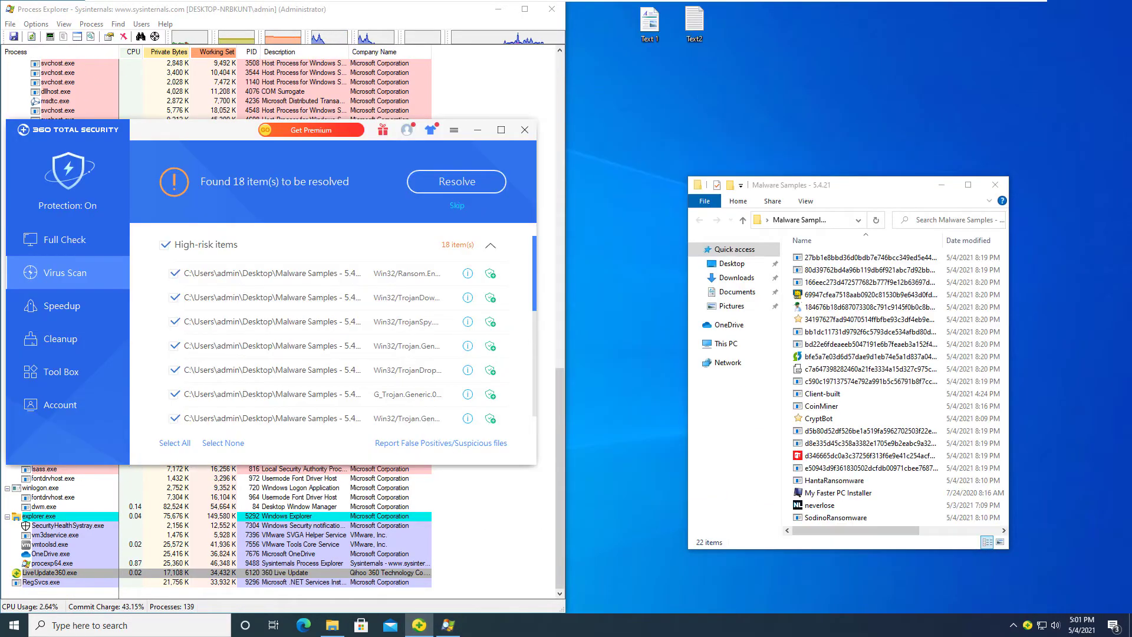
# Step: Review the high-risk items of the virus scan, skip resolving them, and close the 360 Total Security window
pyautogui.moveTo(534, 378); pyautogui.dragTo(534, 273)
pyautogui.click(457, 205)
pyautogui.click(289, 406)
pyautogui.click(525, 130)
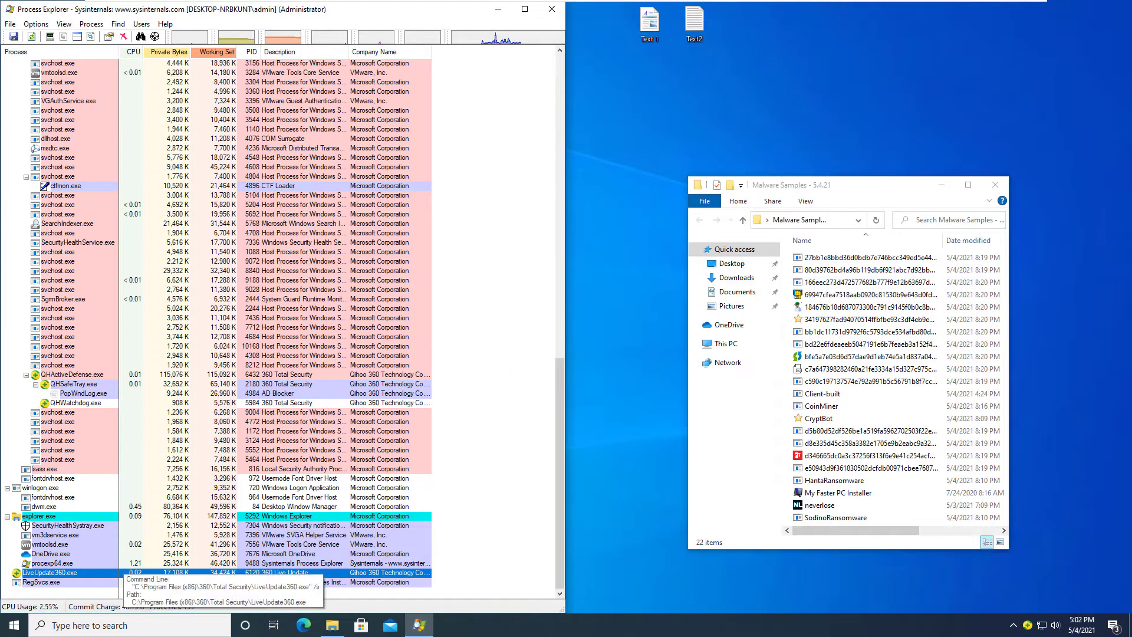
# Step: Run the 27bb1e8b… and 80d39762… samples as administrator
pyautogui.moveTo(559, 442)
pyautogui.mouseDown()
pyautogui.moveTo(560, 247)
pyautogui.moveTo(559, 448)
pyautogui.mouseUp()
pyautogui.click(870, 258)
pyautogui.rightClick(819, 257)
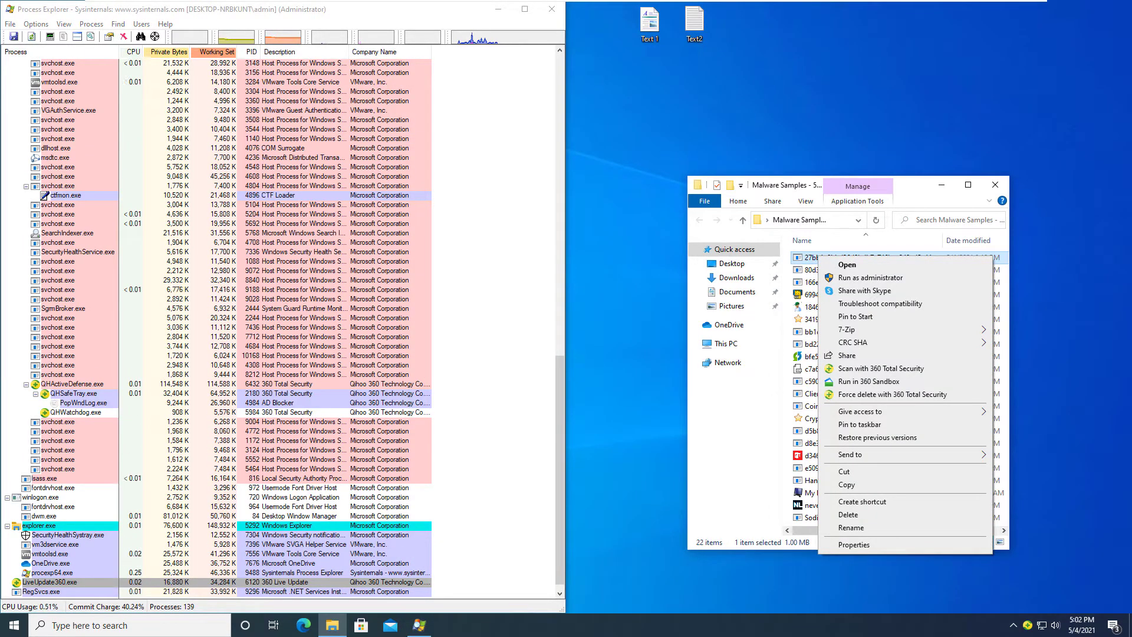
pyautogui.click(870, 278)
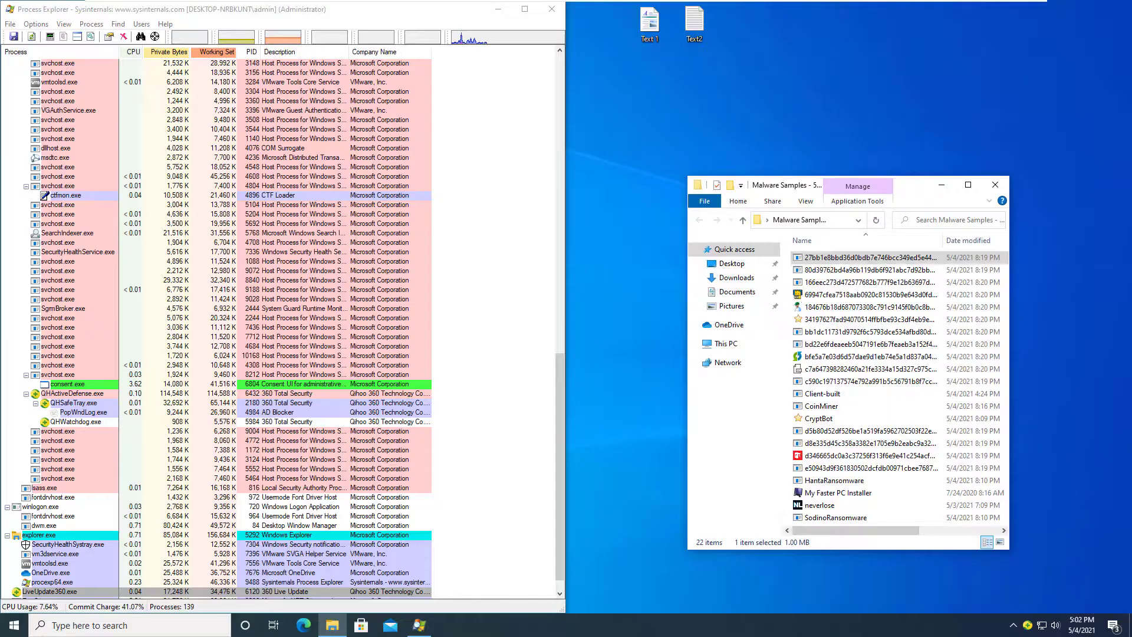
pyautogui.rightClick(818, 271)
pyautogui.click(870, 293)
# Step: Run the 166eec27… and 69947cfe… samples as administrator, and have 360 Total Security remove each detected Trojan without a quick scan
pyautogui.rightClick(818, 281)
pyautogui.click(870, 304)
pyautogui.click(711, 375)
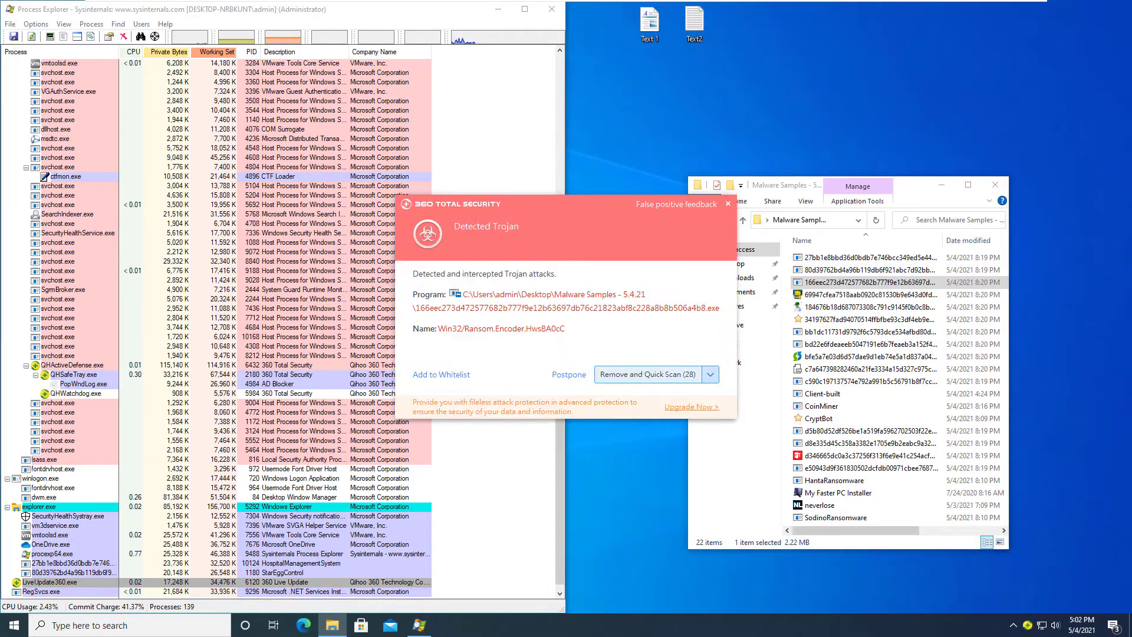
pyautogui.click(625, 395)
pyautogui.rightClick(818, 283)
pyautogui.click(870, 303)
pyautogui.click(711, 375)
pyautogui.click(625, 395)
# Step: Run the samples from 184676b1… through bd22e6fd… one after another as administrator, removing the threats that 360 Total Security detects
pyautogui.rightClick(821, 284)
pyautogui.click(867, 305)
pyautogui.click(505, 402)
pyautogui.click(710, 375)
pyautogui.click(625, 395)
pyautogui.rightClick(821, 283)
pyautogui.click(867, 306)
pyautogui.click(506, 402)
pyautogui.press('Return')
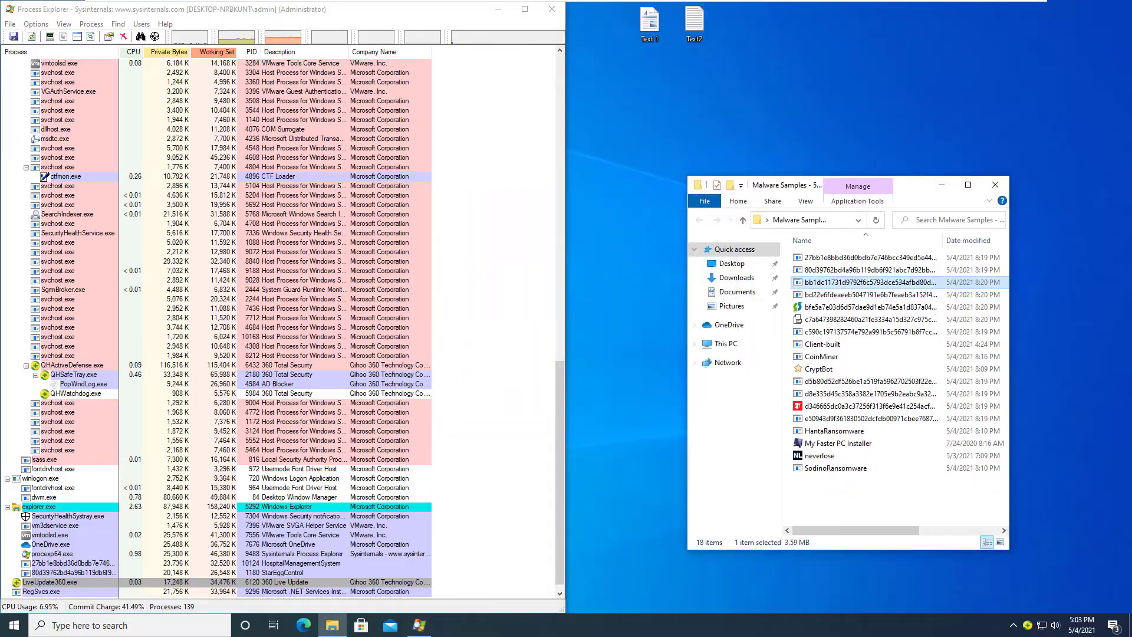
pyautogui.press('Return')
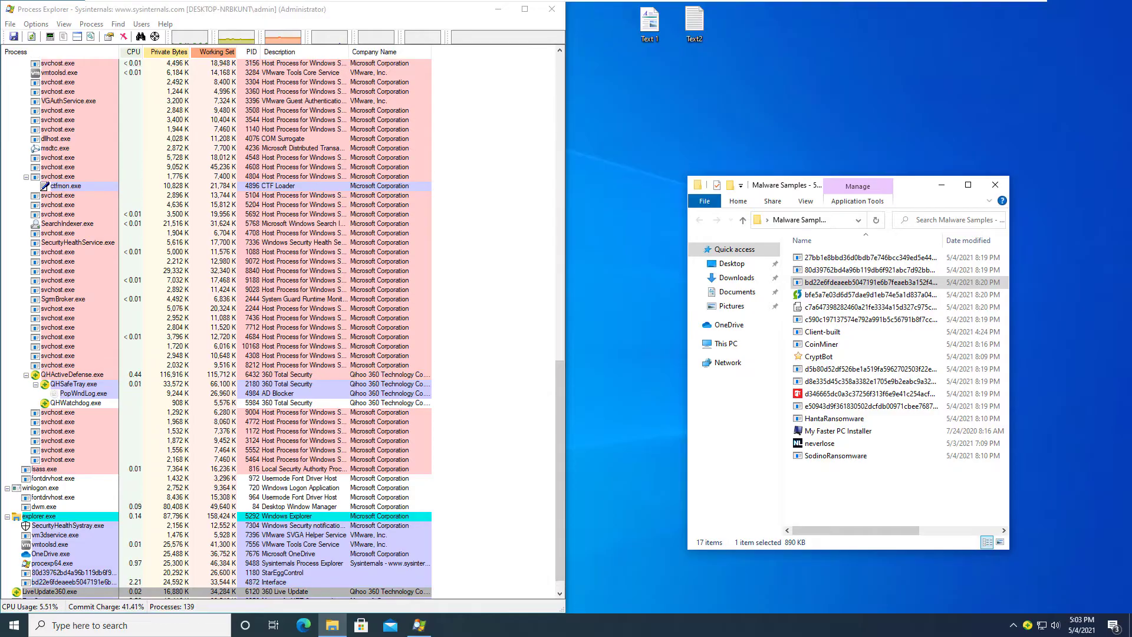
# Step: Check the bd22e6fd… process in Process Explorer, and run the bfe5a7e0… and c7a64739… samples, removing the detected threats
pyautogui.scroll(14, 330, 378)
pyautogui.scroll(-14, 330, 378)
pyautogui.click(83, 555)
pyautogui.rightClick(858, 296)
pyautogui.press('Return')
pyautogui.press('Return')
pyautogui.press('Return')
# Step: Run the c590c197… sample as administrator and select the bd22e6fd… process in Process Explorer
pyautogui.rightClick(828, 296)
pyautogui.click(866, 329)
pyautogui.click(505, 402)
pyautogui.scroll(-2, 100, 561)
pyautogui.click(99, 554)
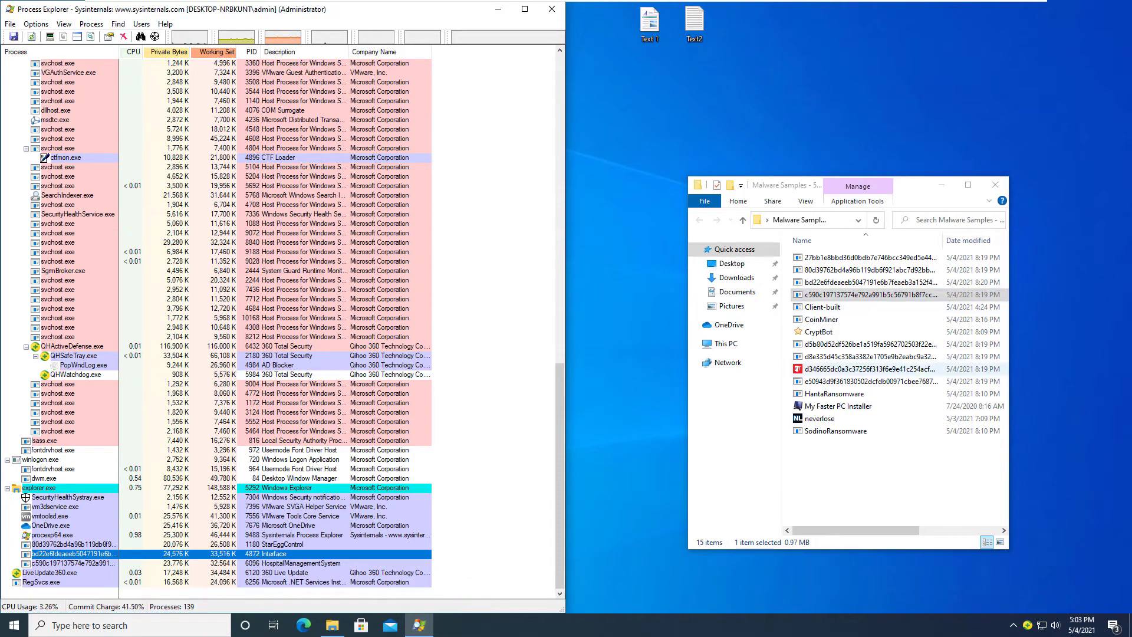
# Step: Run the d5b80d52… and d8e335d4… samples as administrator
pyautogui.rightClick(837, 347)
pyautogui.click(878, 72)
pyautogui.click(505, 402)
pyautogui.rightClick(820, 342)
pyautogui.click(872, 65)
pyautogui.click(505, 402)
pyautogui.click(725, 331)
# Step: Run the d346665d… and e50943d9… samples as administrator, removing the threat detected in the first
pyautogui.rightClick(816, 356)
pyautogui.click(868, 79)
pyautogui.click(653, 374)
pyautogui.rightClick(805, 355)
pyautogui.click(858, 77)
pyautogui.click(505, 402)
pyautogui.click(725, 331)
# Step: Run the neverlose sample as administrator, answer its alert and error, and run My Faster PC Installer as administrator
pyautogui.click(831, 381)
pyautogui.rightClick(825, 393)
pyautogui.click(873, 116)
pyautogui.click(505, 402)
pyautogui.click(667, 397)
pyautogui.click(700, 313)
pyautogui.rightClick(843, 383)
pyautogui.click(891, 110)
pyautogui.click(506, 402)
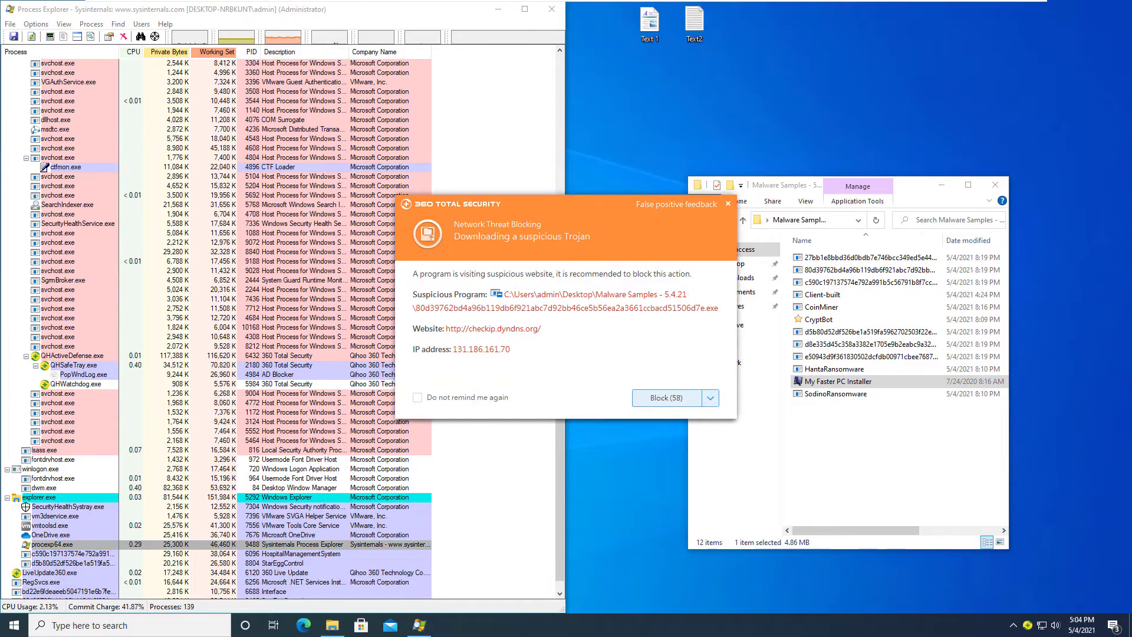
# Step: Block the suspicious Trojan download by the 80d39762… sample, and run the CoinMiner, CryptBot and Client-built samples
pyautogui.press('Return')
pyautogui.press('Return')
pyautogui.press('e')
pyautogui.hotkey('shift', 'F10')
pyautogui.press('Return')
pyautogui.press('Return')
pyautogui.press('Return')
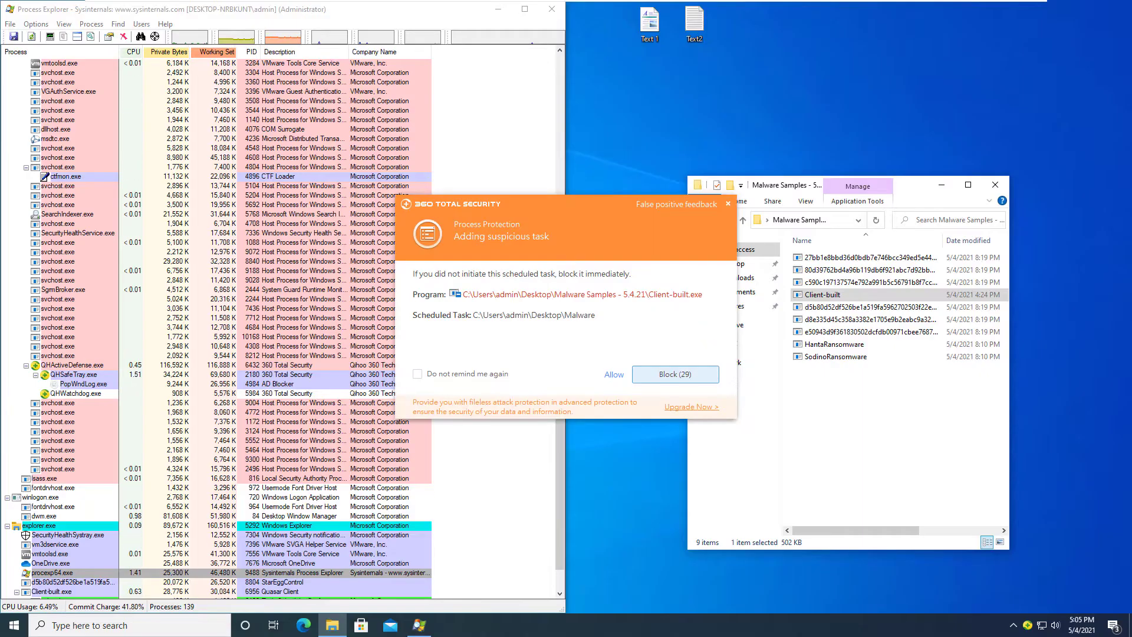
# Step: Block the suspicious scheduled task of Client-built, and select its file in the samples folder
pyautogui.click(675, 374)
pyautogui.click(73, 545)
pyautogui.click(823, 295)
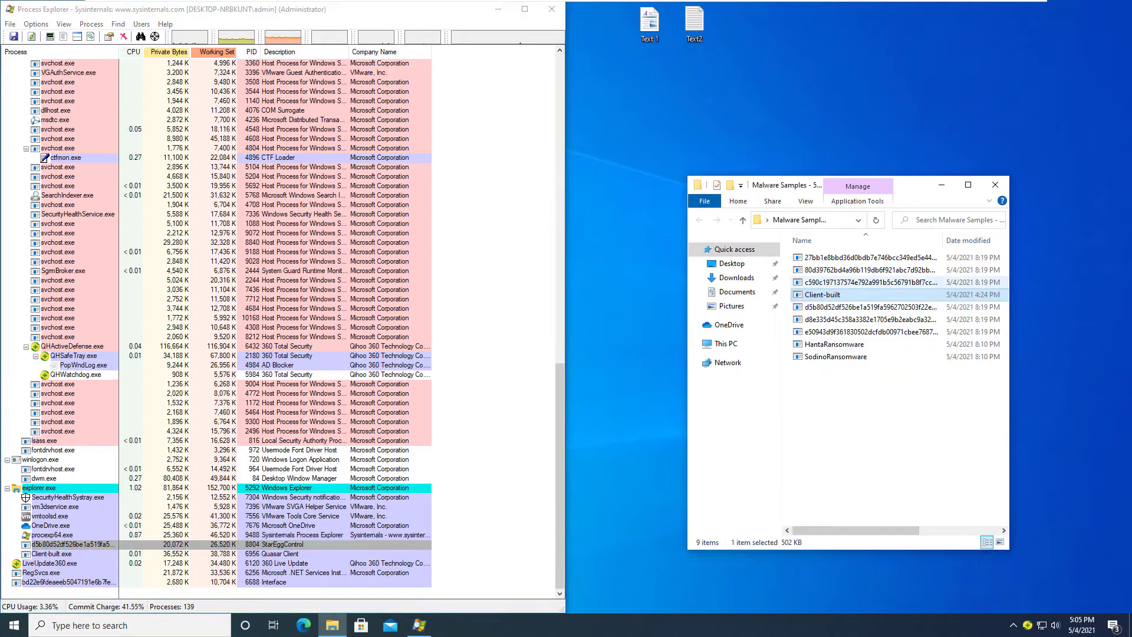
# Step: Run the SodinoRansomware and HantaRansomware samples, removing the threats that 360 Total Security detects
pyautogui.doubleClick(835, 357)
pyautogui.hotkey('alt', 'y')
pyautogui.click(616, 395)
pyautogui.doubleClick(835, 345)
pyautogui.click(506, 394)
pyautogui.click(711, 375)
pyautogui.click(616, 395)
pyautogui.click(699, 313)
pyautogui.click(822, 295)
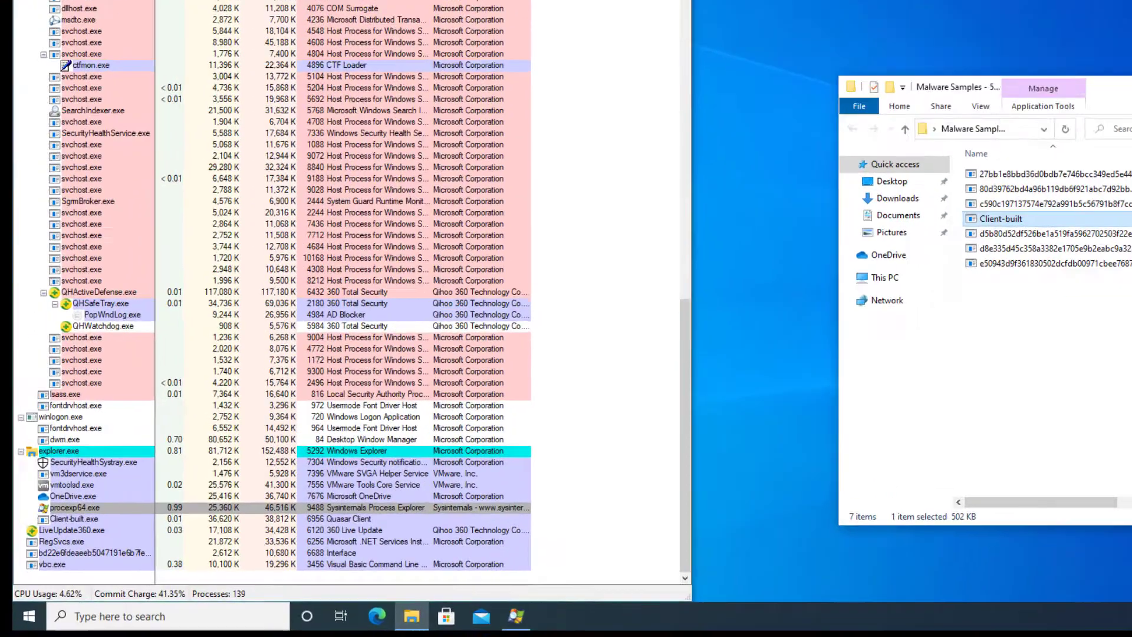
# Step: Examine the processes still running in Process Explorer, including the bd22e6fd… and vbc.exe entries
pyautogui.click(66, 572)
pyautogui.moveTo(67, 581)
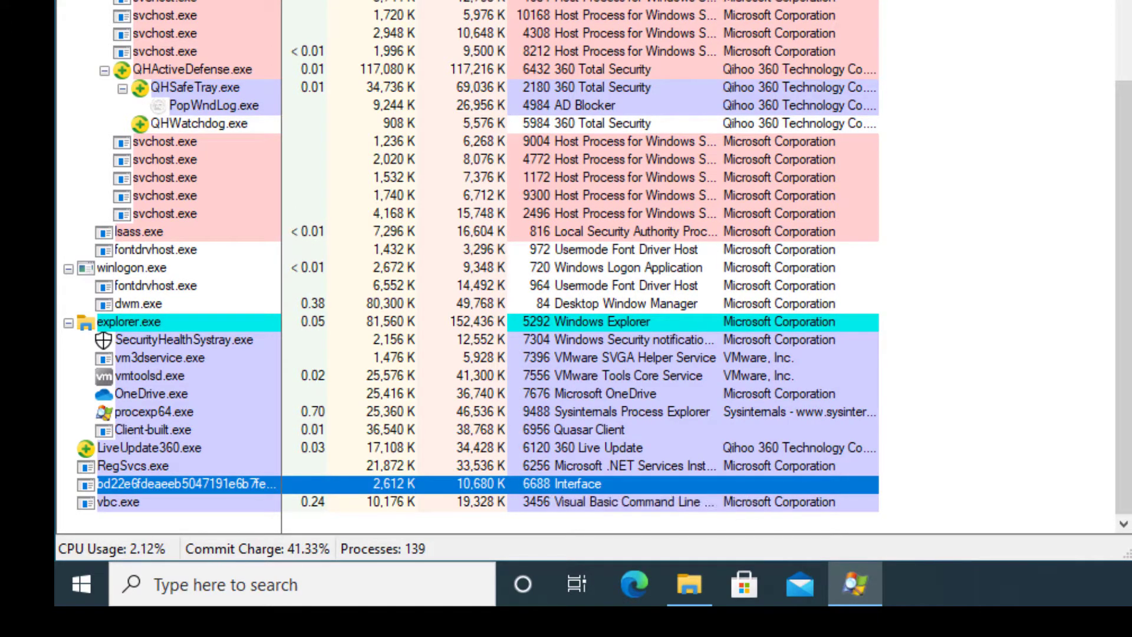
pyautogui.click(171, 502)
pyautogui.click(147, 483)
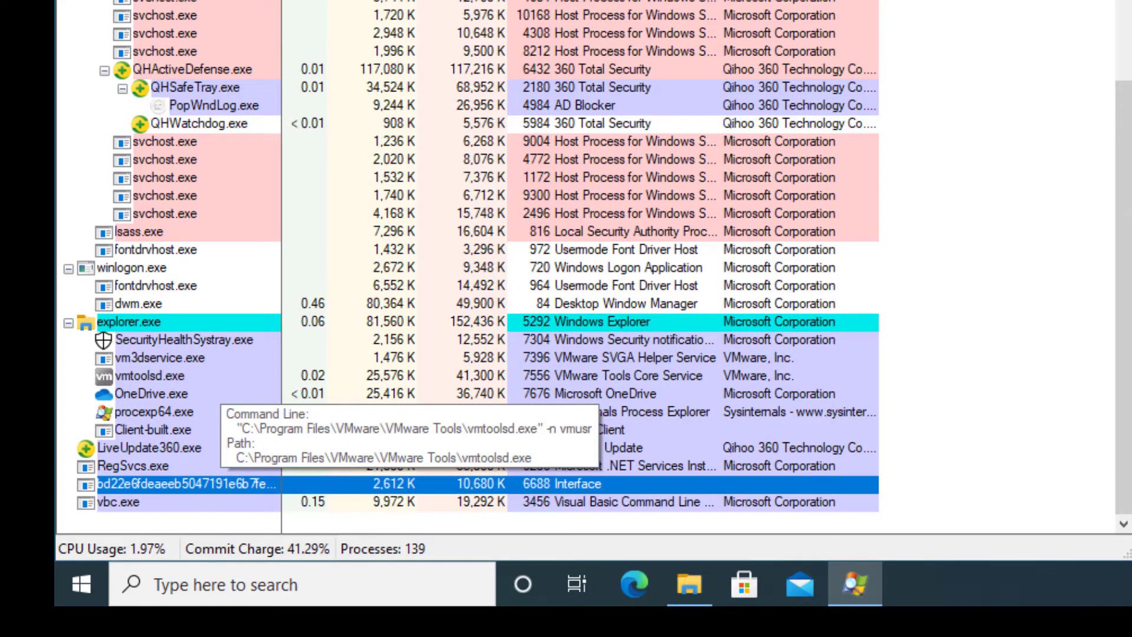
pyautogui.scroll(20, 224, 389)
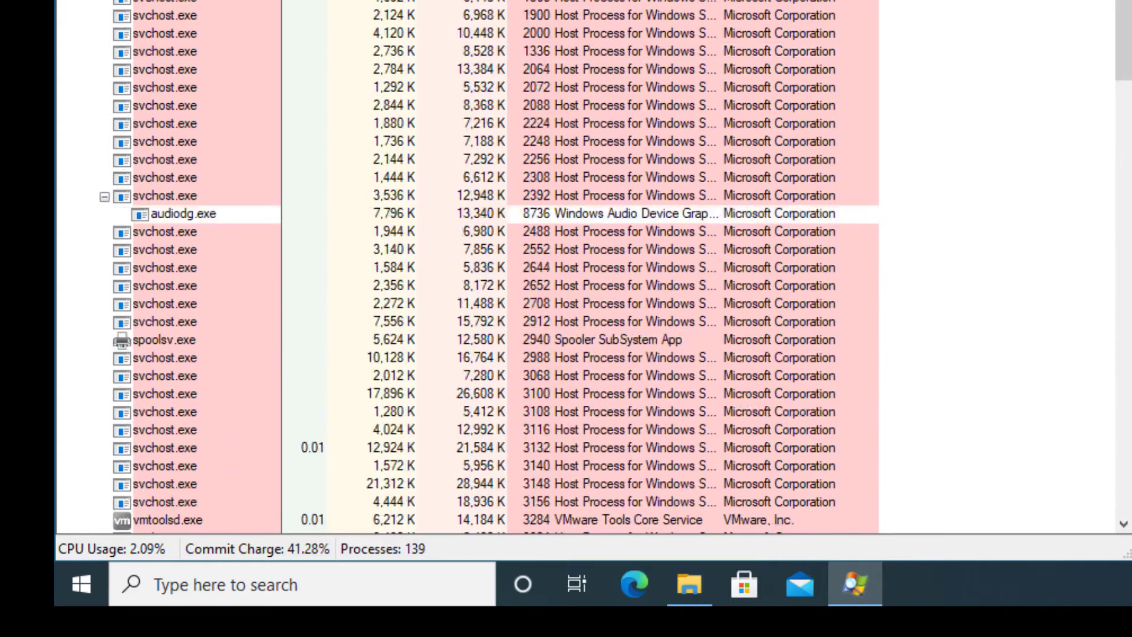
pyautogui.scroll(6, 224, 394)
pyautogui.scroll(-20, 224, 394)
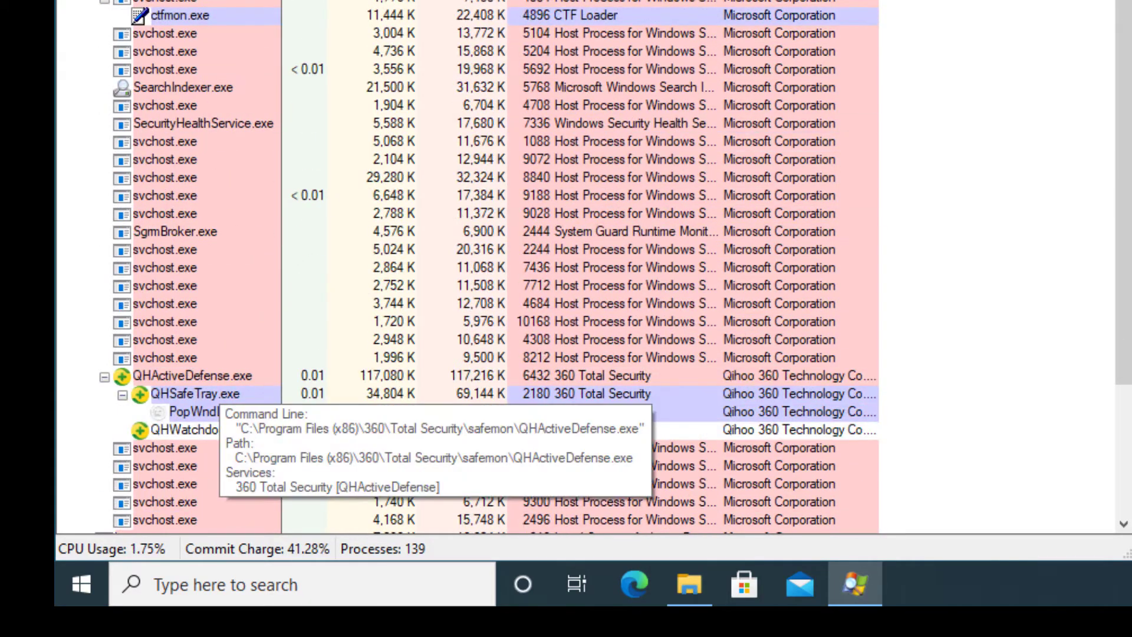
# Step: Minimize the open windows and scan the desktop Malware Samples folder with 360 Total Security
pyautogui.hotkey('alt', 'Tab')
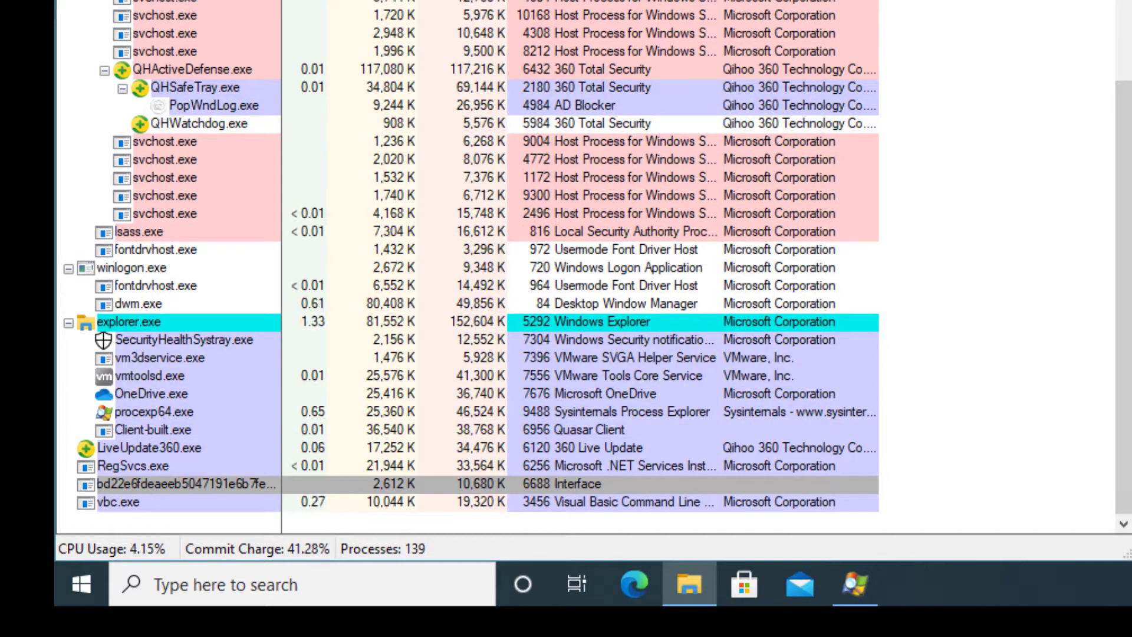
pyautogui.click(1050, 7)
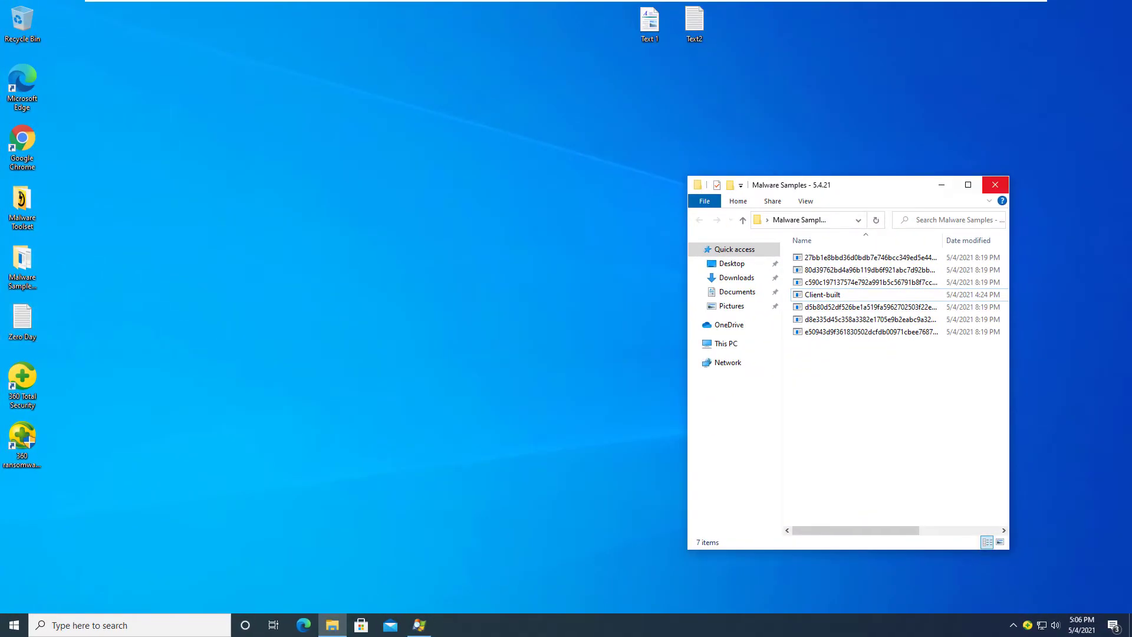
pyautogui.press('super+Down')
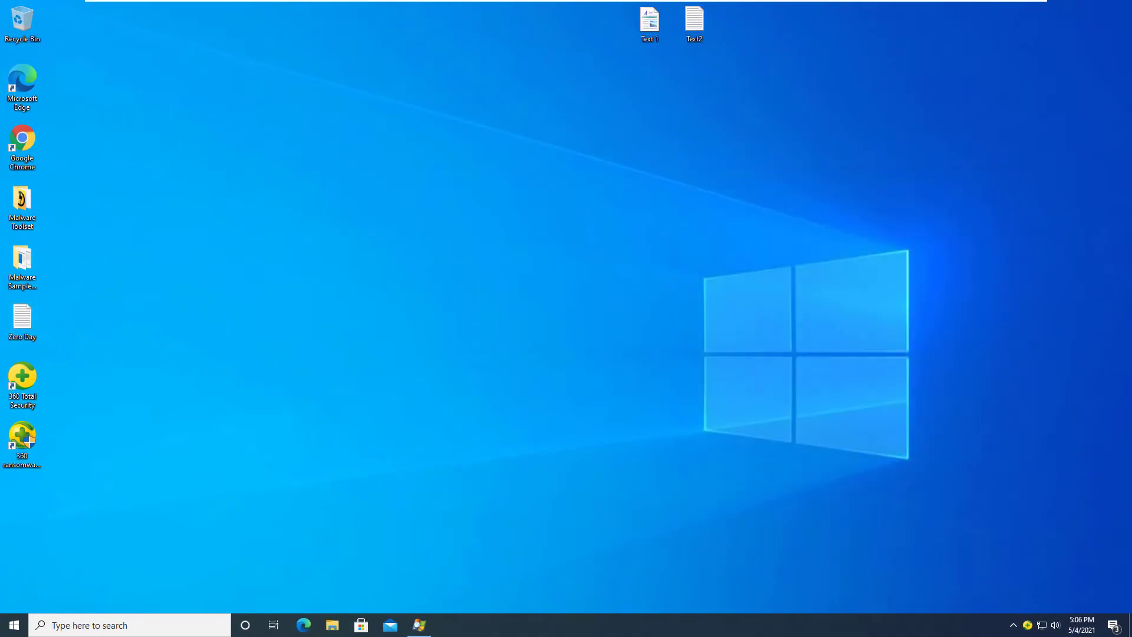
pyautogui.rightClick(24, 262)
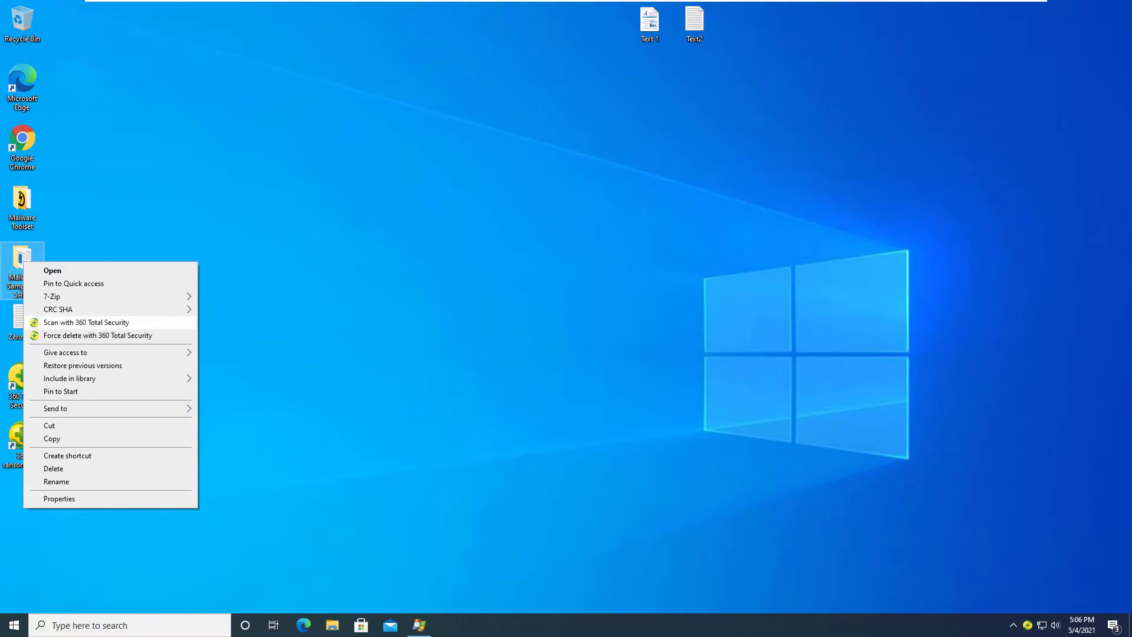
pyautogui.click(88, 323)
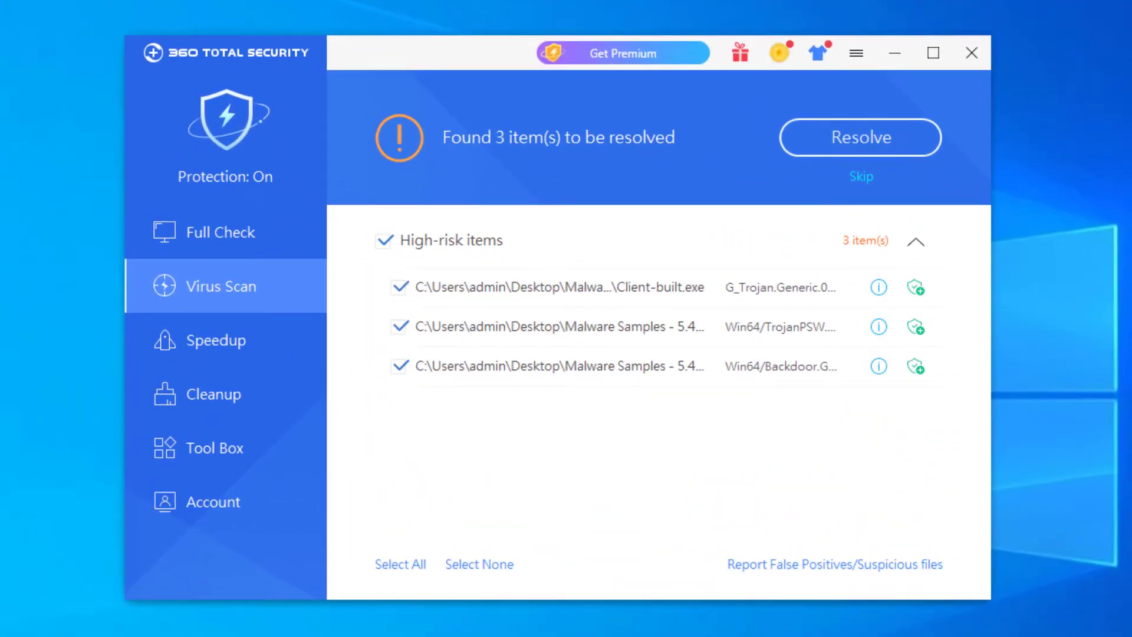
# Step: Resolve all high-risk items found, skip the automatic cloud analysis, and look over the files left in the samples folder
pyautogui.click(861, 137)
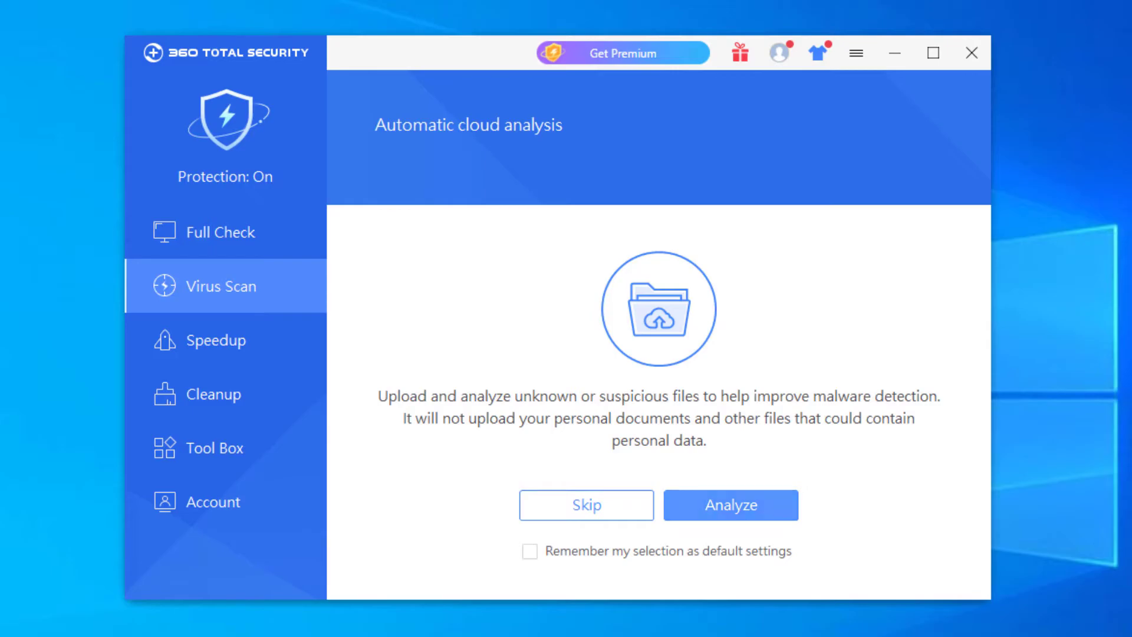
pyautogui.click(587, 505)
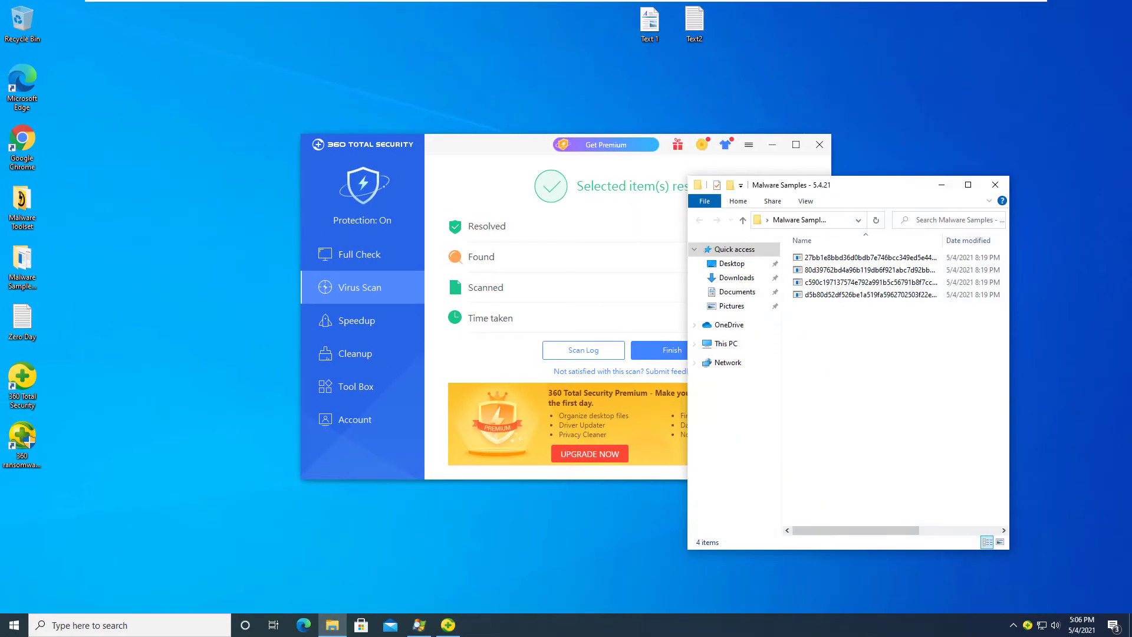
pyautogui.moveTo(870, 325); pyautogui.dragTo(854, 259)
pyautogui.click(865, 348)
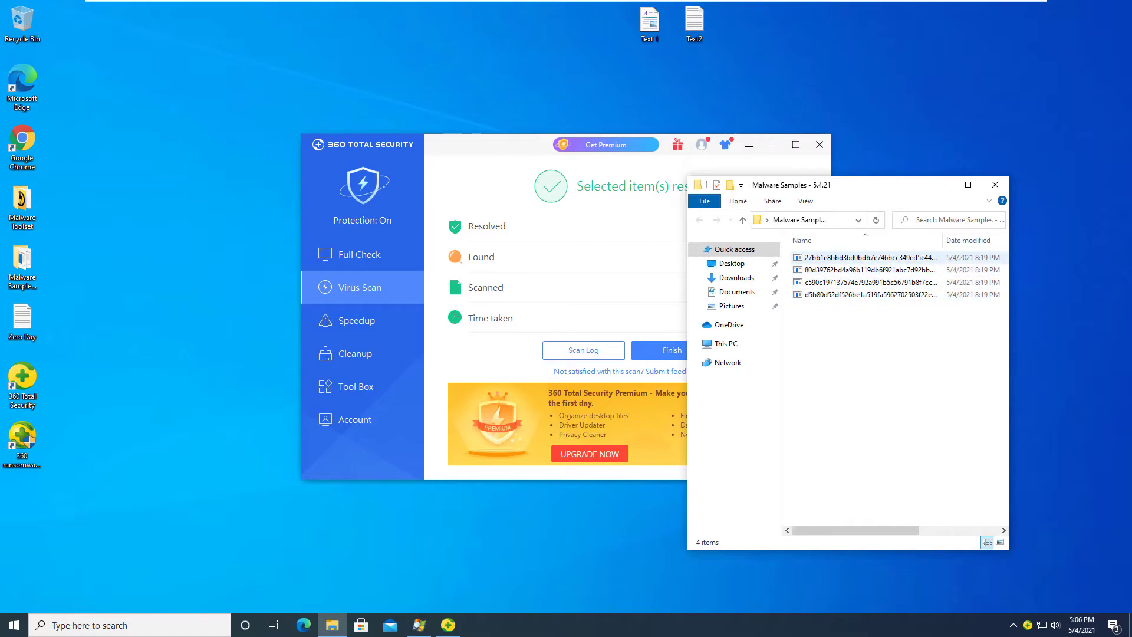
pyautogui.moveTo(855, 531)
pyautogui.mouseDown()
pyautogui.moveTo(936, 530)
pyautogui.moveTo(856, 530)
pyautogui.mouseUp()
# Step: Run the remaining samples in the folder as administrator, working from d5b80d52… up to 27bb1e8b…
pyautogui.click(870, 295)
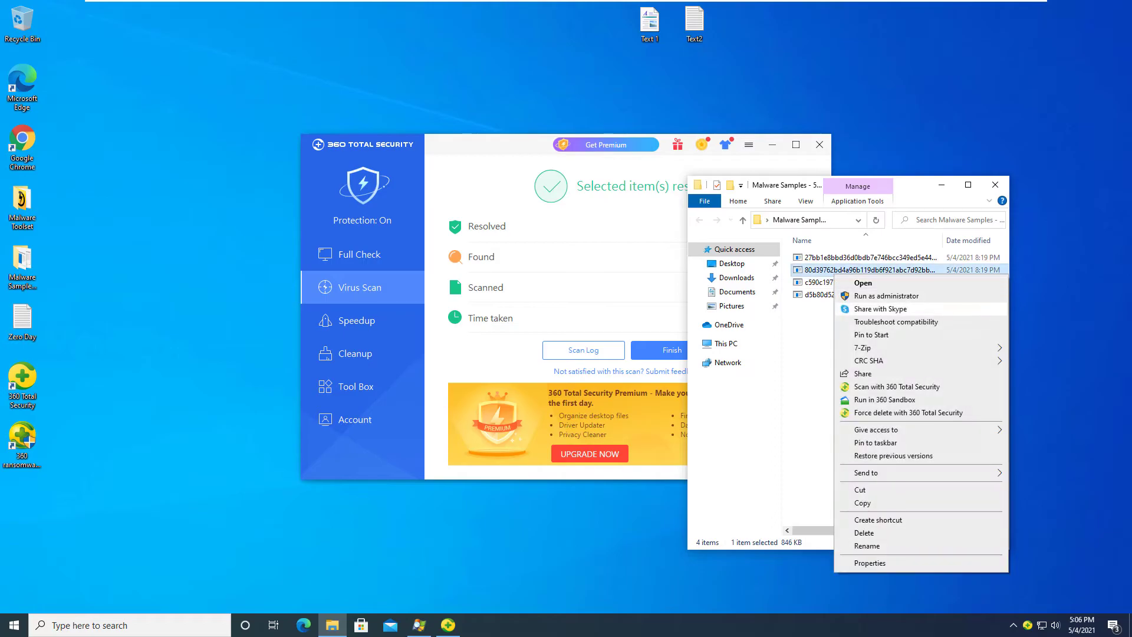
pyautogui.click(865, 296)
pyautogui.click(627, 402)
pyautogui.click(814, 258)
pyautogui.rightClick(822, 258)
pyautogui.click(873, 279)
pyautogui.click(626, 402)
# Step: Bring up Process Explorer and inspect the running sample processes, Client-built.exe, the bd22e6fd… process and vbc.exe
pyautogui.click(419, 625)
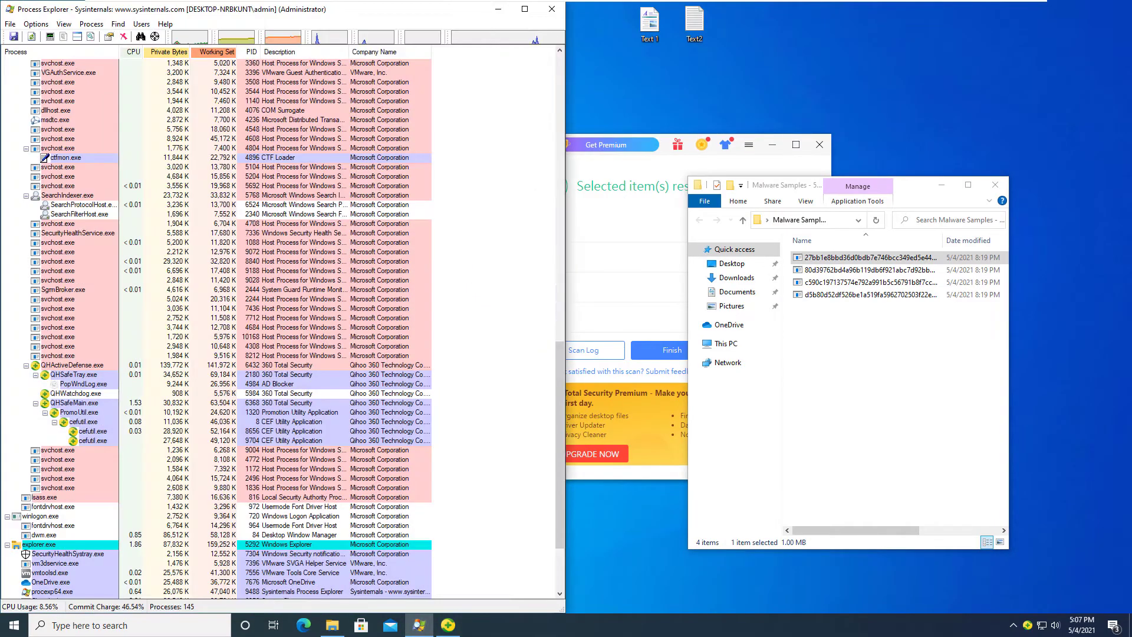
pyautogui.scroll(-4, 277, 331)
pyautogui.click(77, 507)
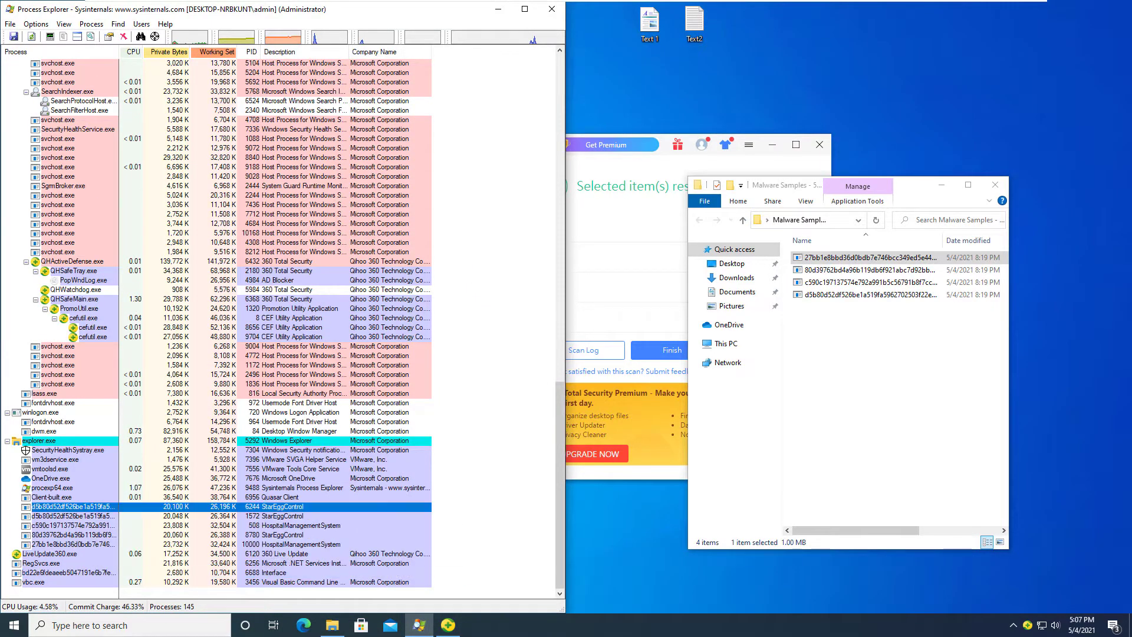
pyautogui.click(79, 497)
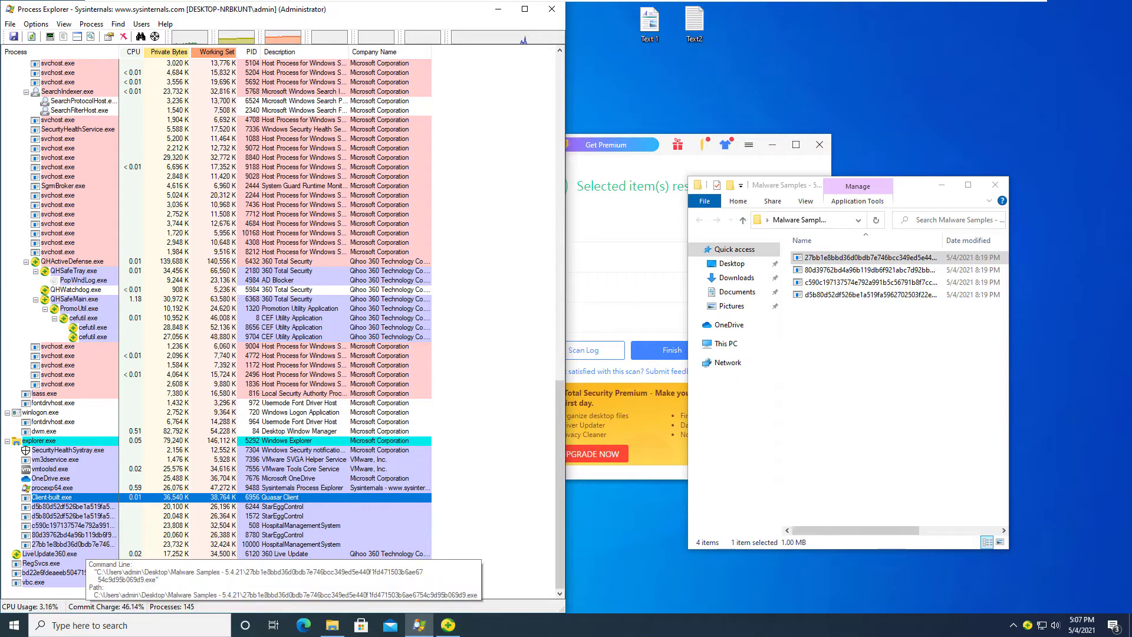
pyautogui.click(86, 545)
pyautogui.press('Up')
pyautogui.press('Up')
pyautogui.press('Up')
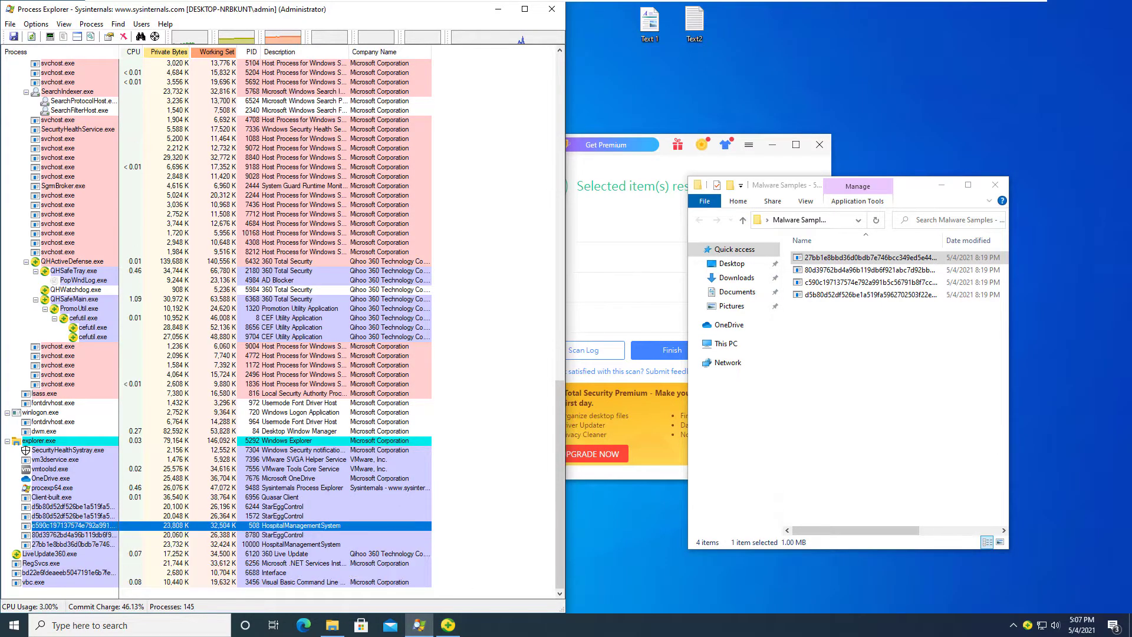
pyautogui.click(65, 507)
pyautogui.click(64, 497)
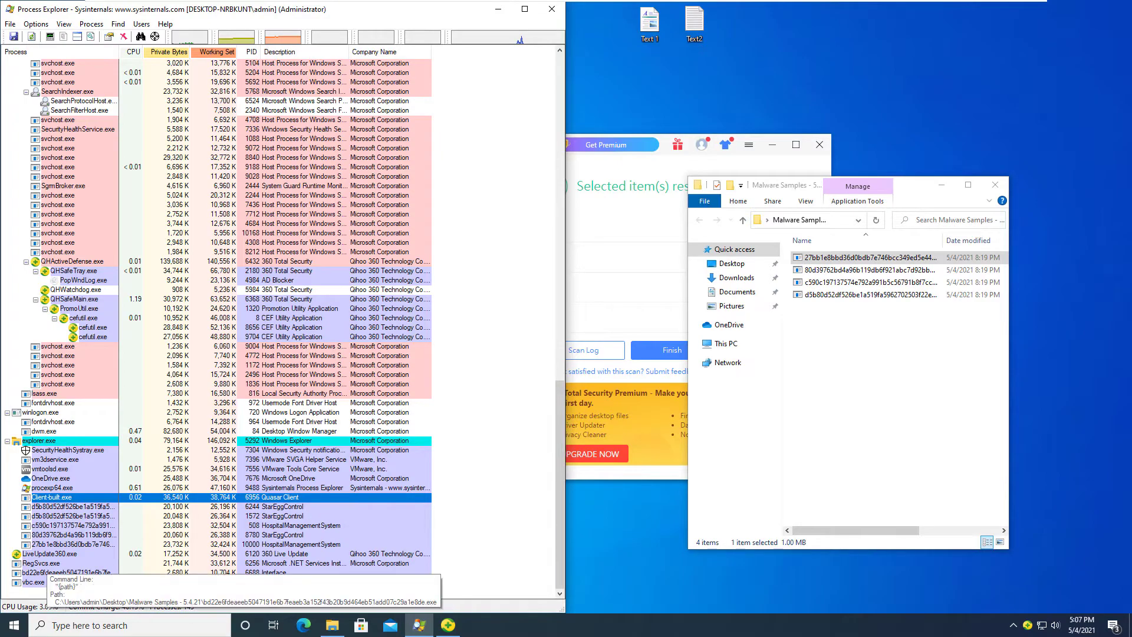
pyautogui.click(50, 572)
pyautogui.click(45, 583)
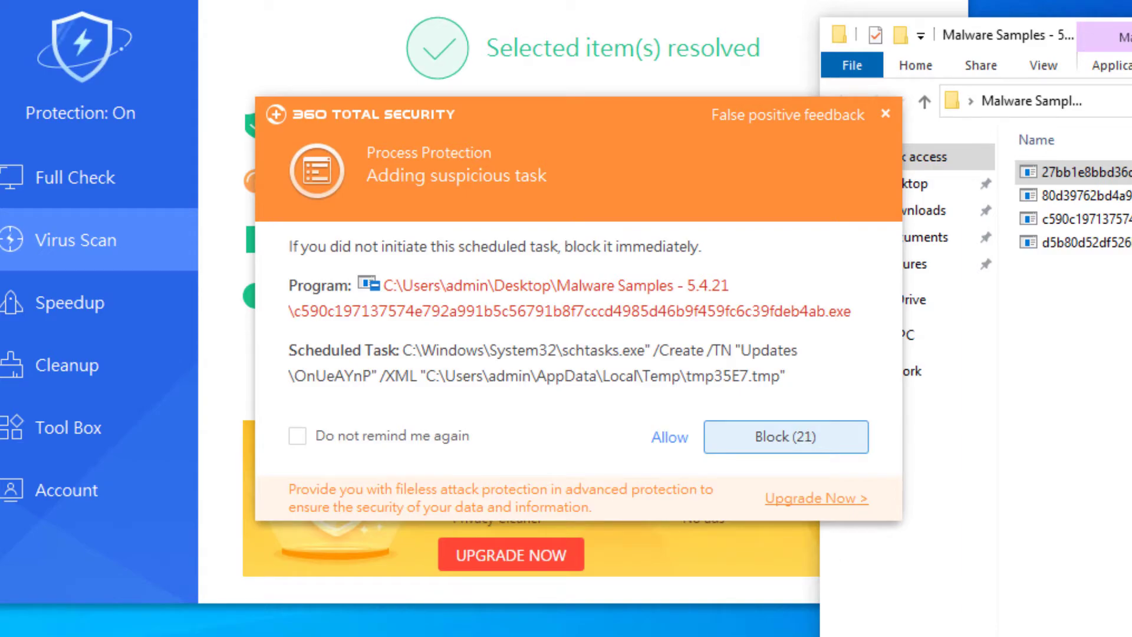
# Step: Block the suspicious scheduled task of the c590c197… sample, and check the process list again before returning to 360 Total Security
pyautogui.click(786, 437)
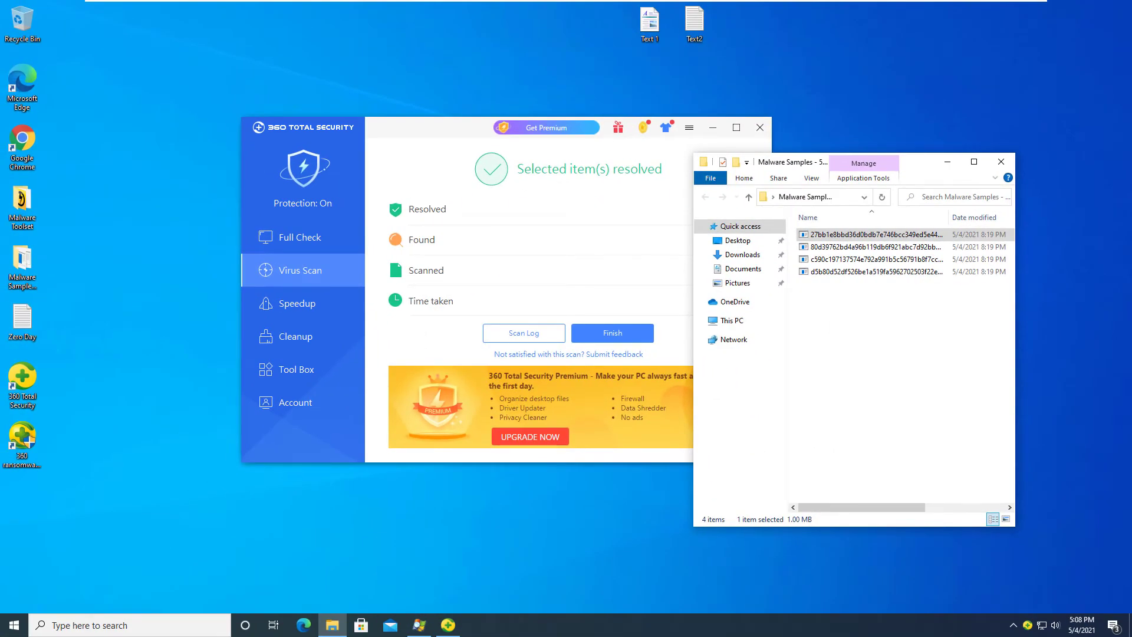
pyautogui.moveTo(420, 131); pyautogui.dragTo(325, 90)
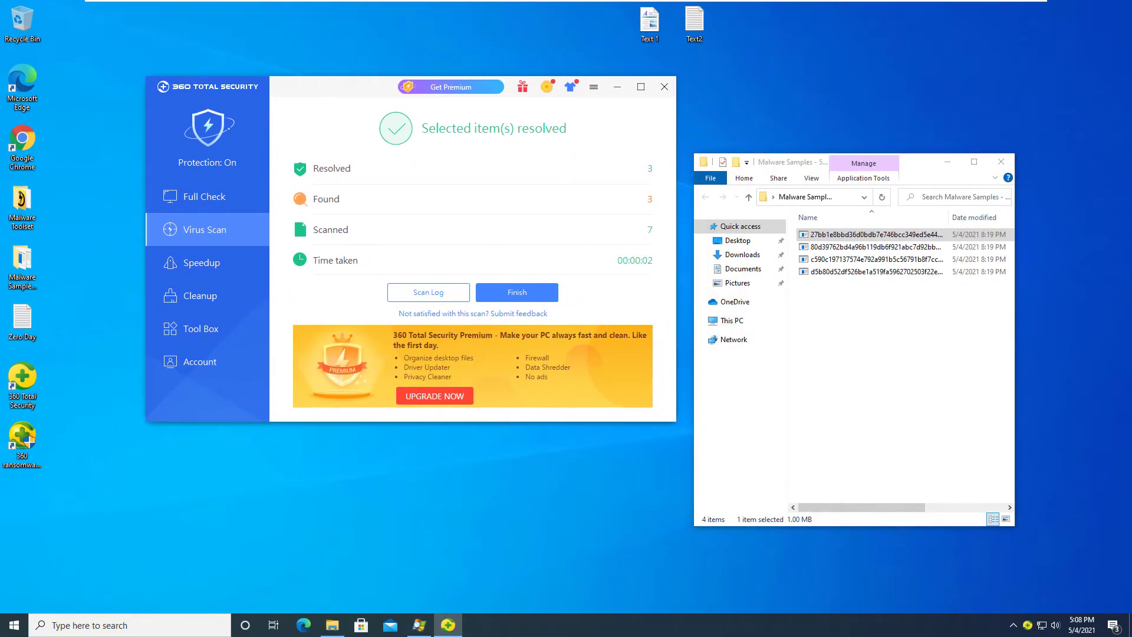
pyautogui.click(419, 625)
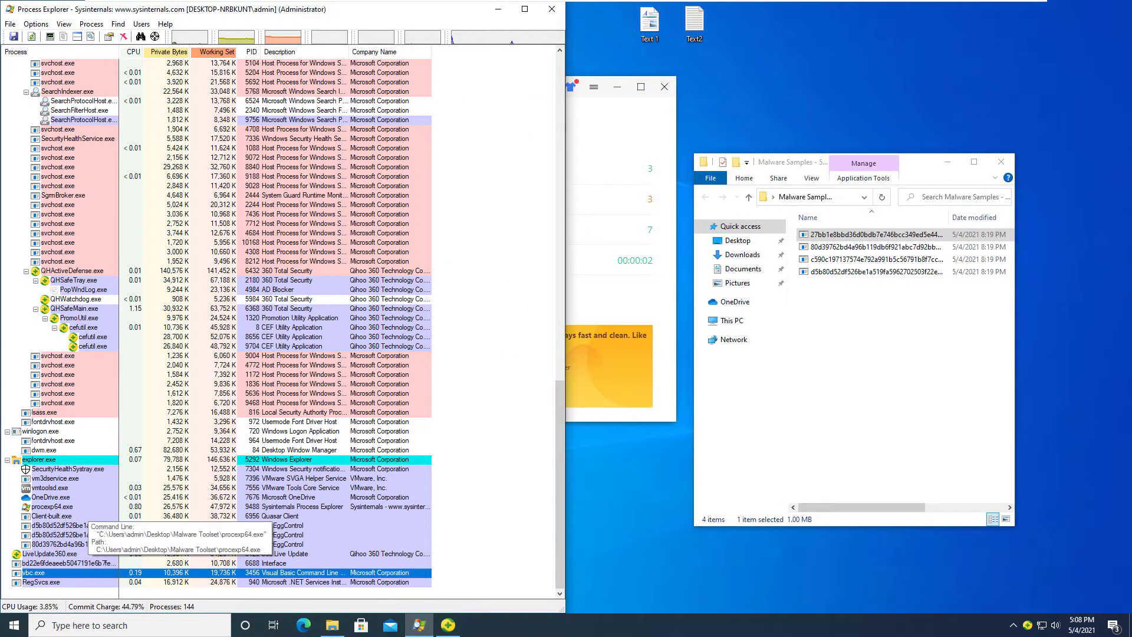
pyautogui.click(449, 625)
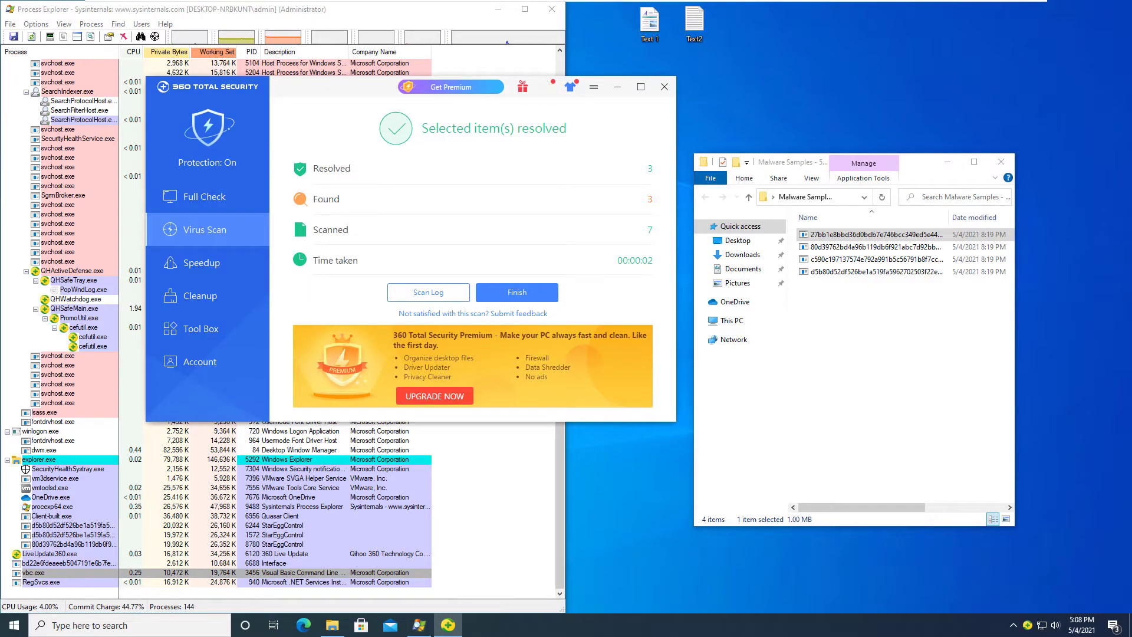
# Step: Finish the completed scan, postpone the recommended scan schedule, run a full virus scan, and block the 80d39762… sample's suspicious download
pyautogui.click(518, 292)
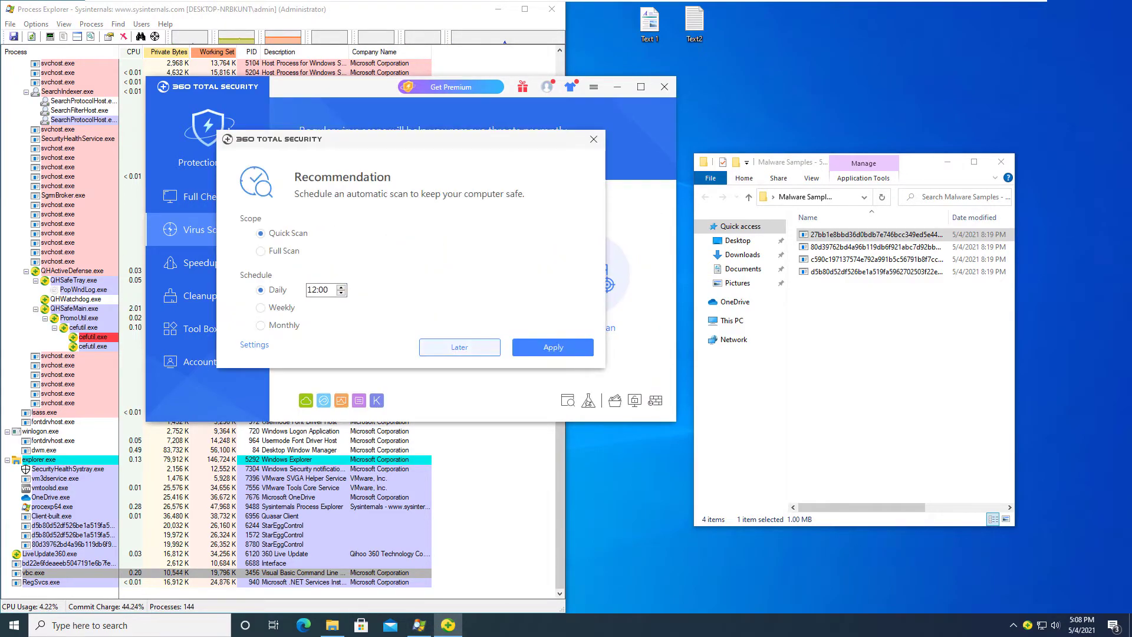
pyautogui.click(460, 347)
pyautogui.click(473, 285)
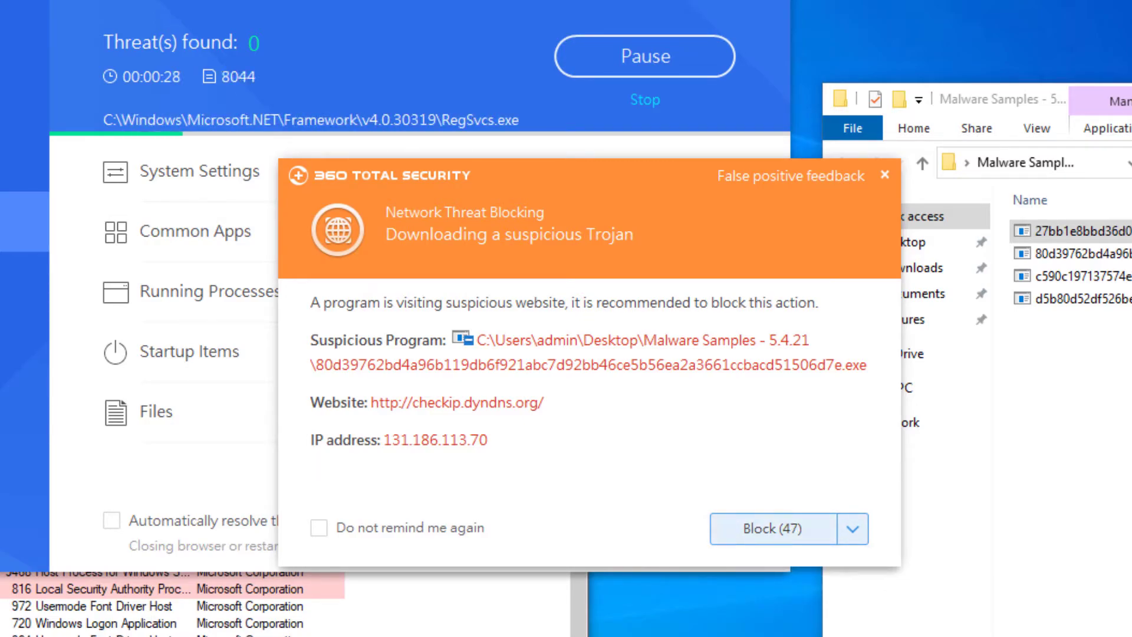
pyautogui.click(773, 529)
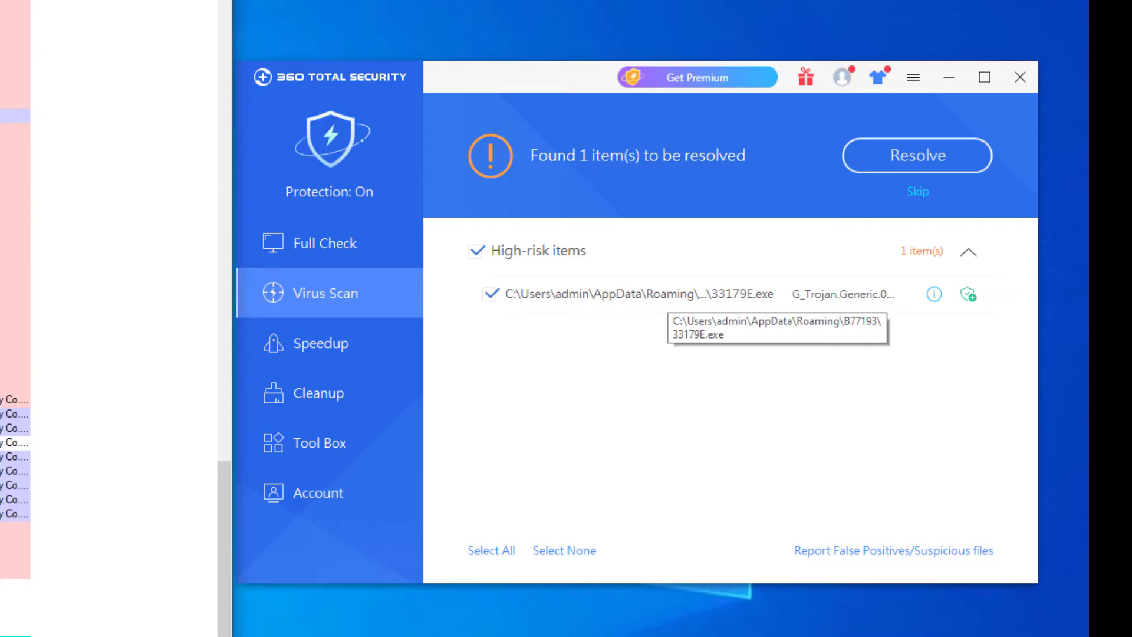
# Step: Resolve the high-risk item 33179E.exe, skip the automatic cloud analysis, and close 360 Total Security
pyautogui.click(917, 156)
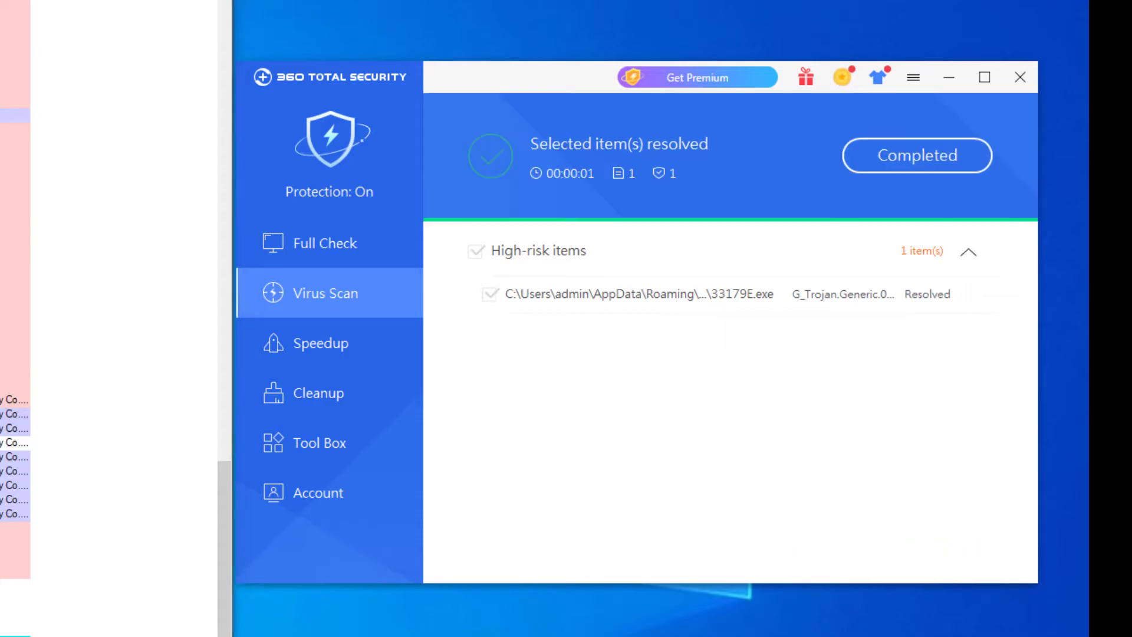
pyautogui.click(918, 156)
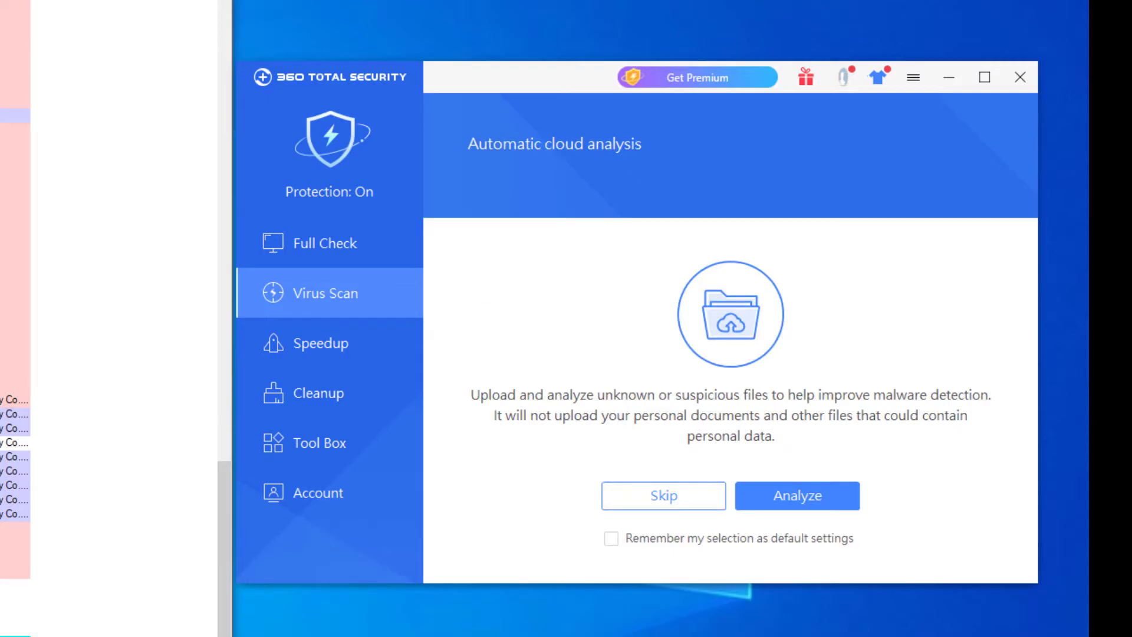
pyautogui.click(664, 496)
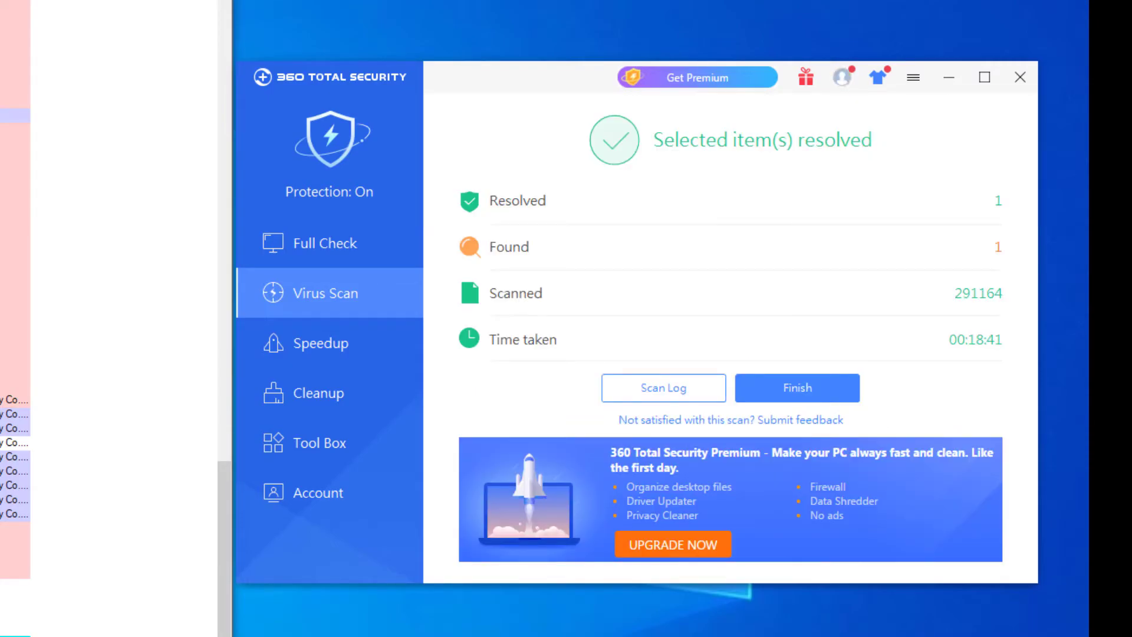
pyautogui.click(1021, 78)
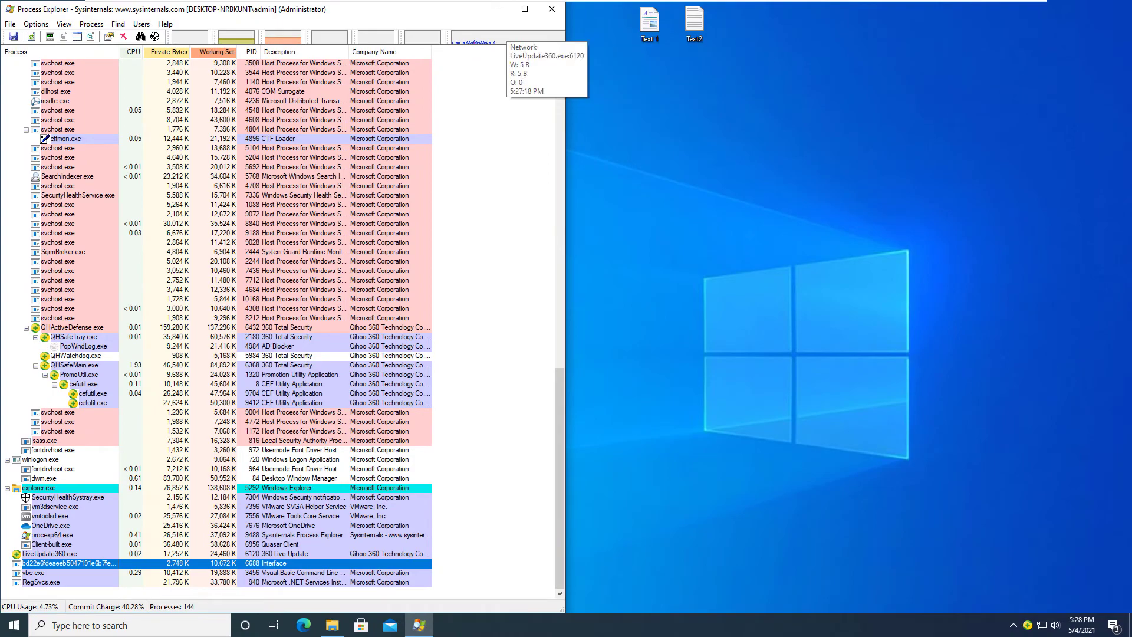
# Step: Enlarge Process Explorer, check the remaining processes such as Client-built.exe, and close it
pyautogui.click(525, 9)
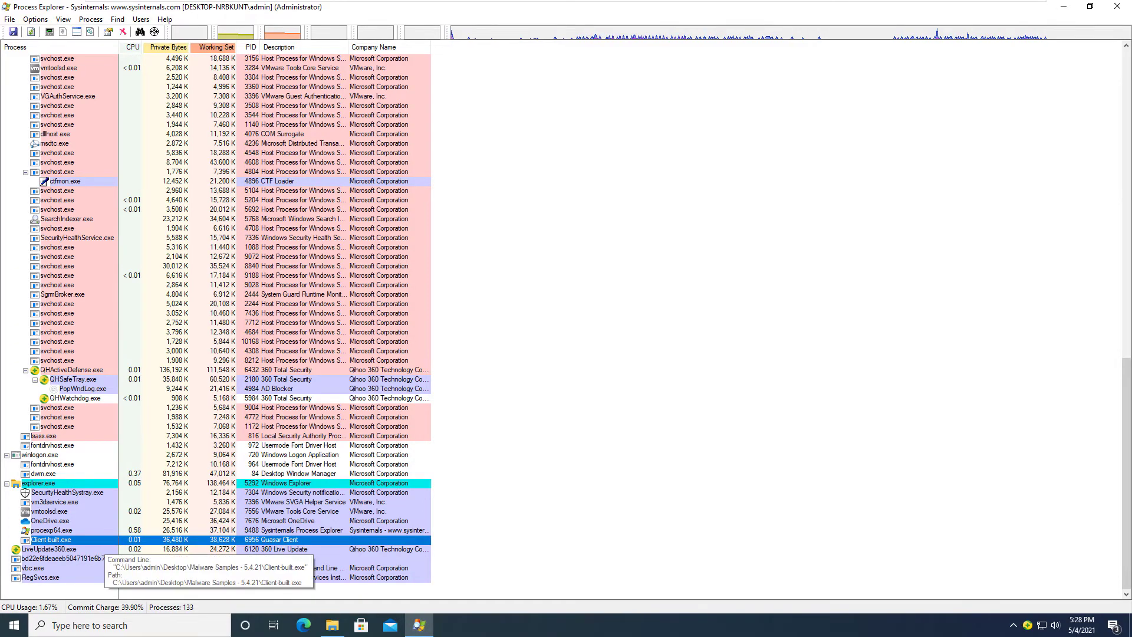
pyautogui.scroll(6, 88, 554)
pyautogui.click(1117, 6)
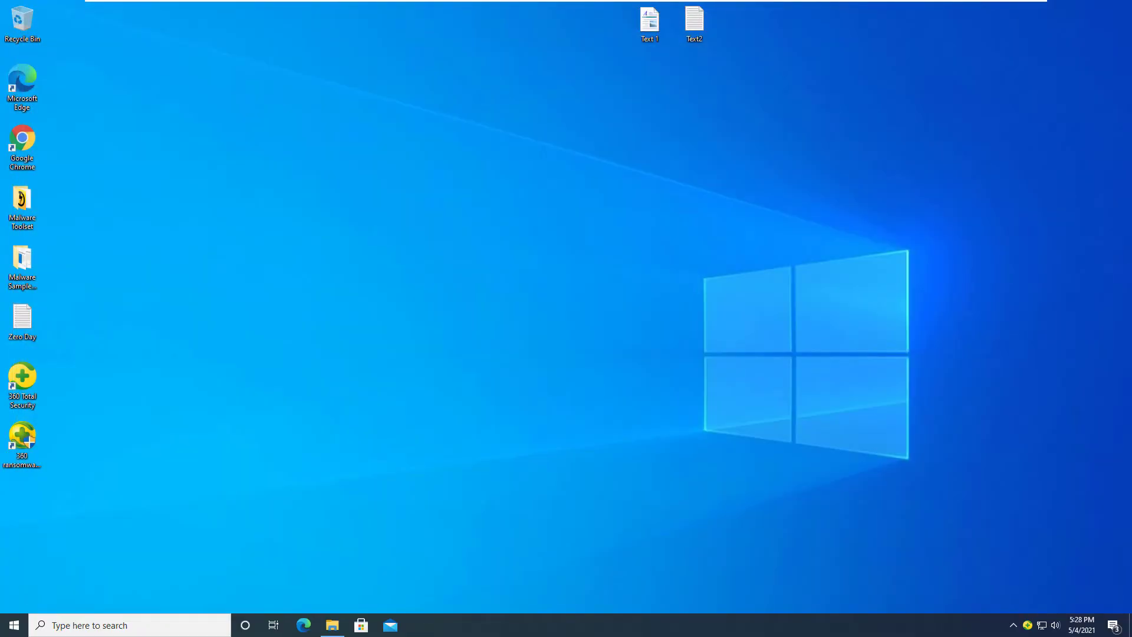
# Step: Run Start Emergency Kit Scanner from the EEK folder as administrator and accept the Emsisoft license agreement
pyautogui.click(332, 625)
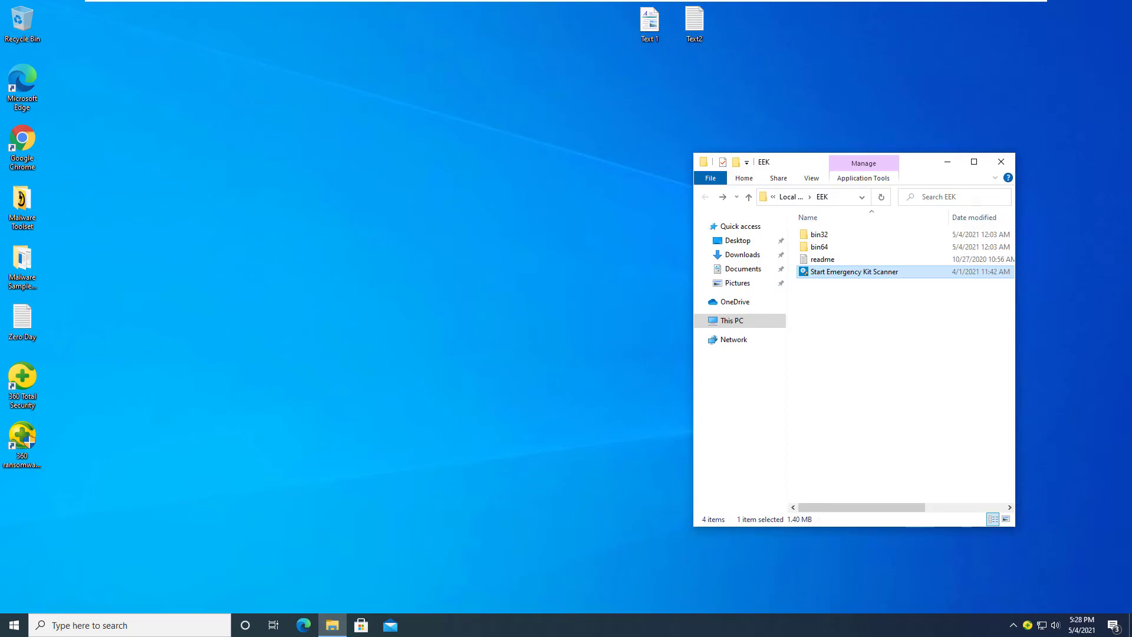
pyautogui.rightClick(850, 272)
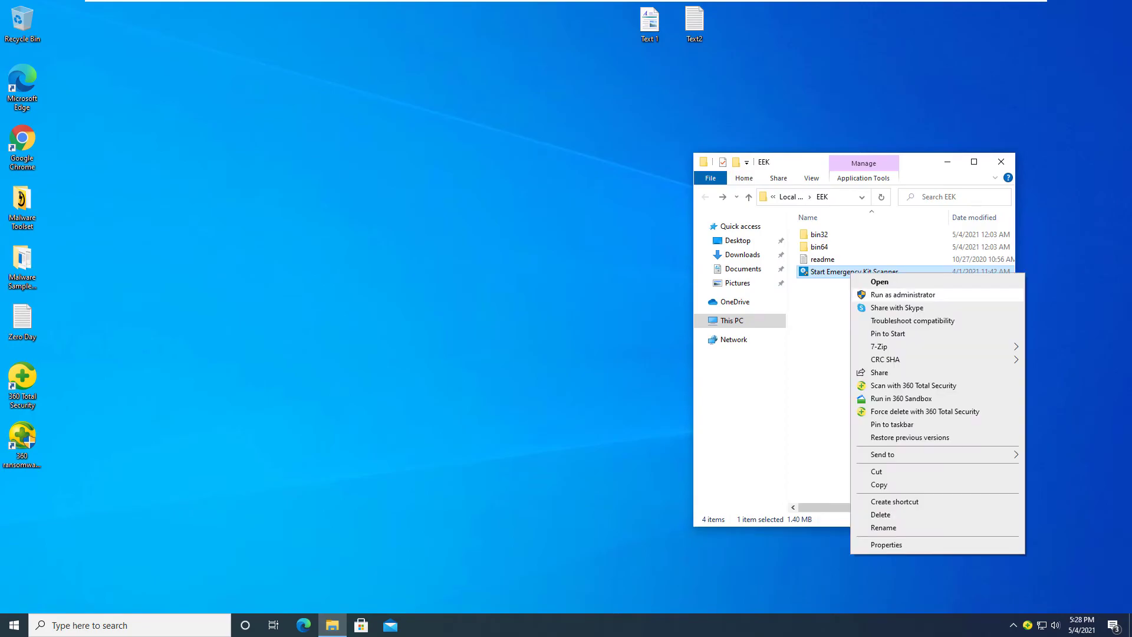
pyautogui.click(903, 294)
pyautogui.click(506, 391)
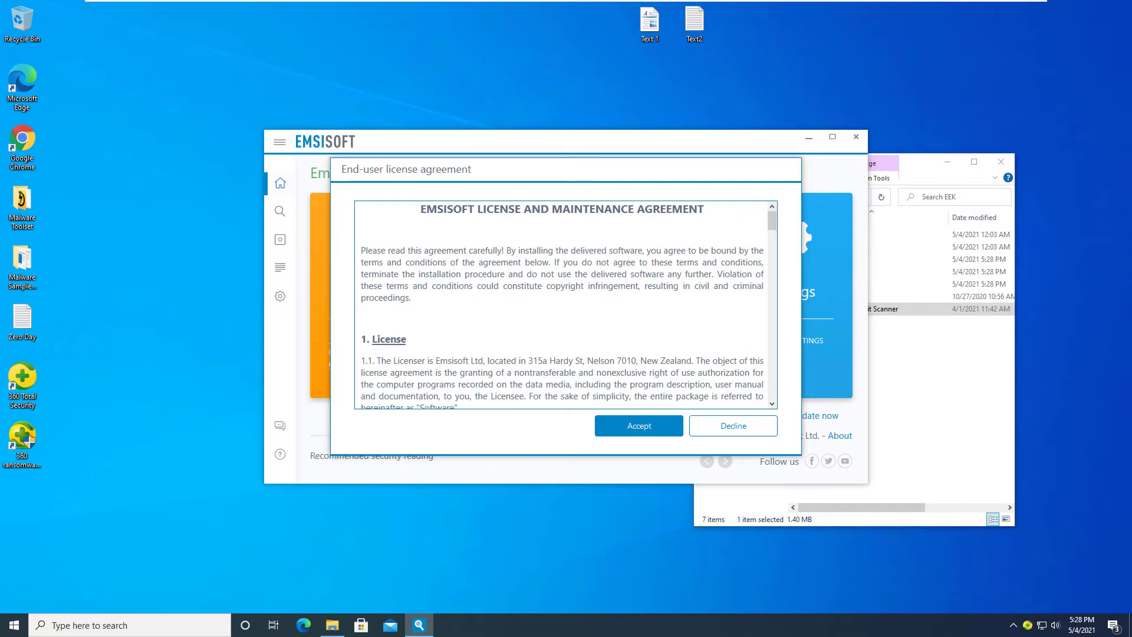
pyautogui.click(639, 425)
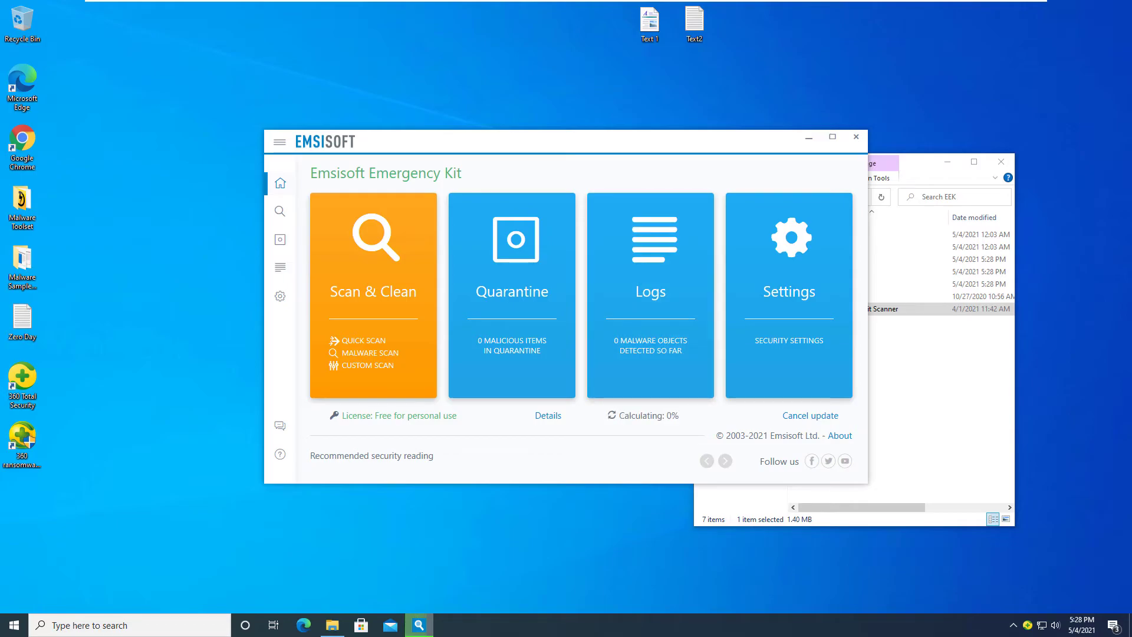
# Step: Review the custom scan's path, scan objects and scan settings in Emsisoft Emergency Kit, and return to its overview
pyautogui.moveTo(638, 149); pyautogui.dragTo(548, 127)
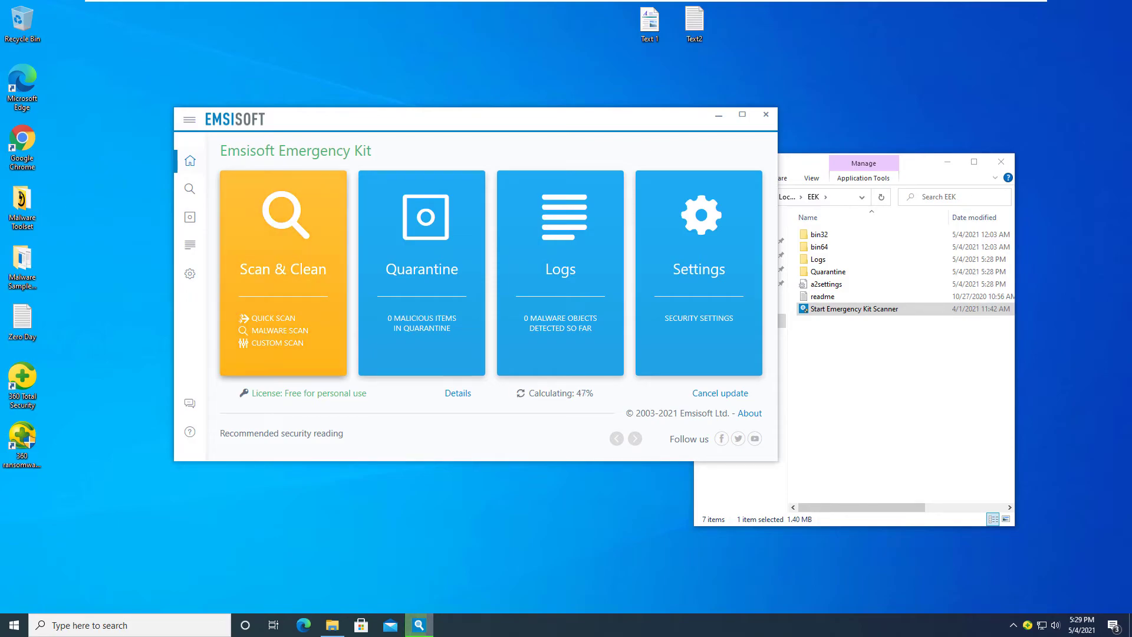
pyautogui.click(277, 343)
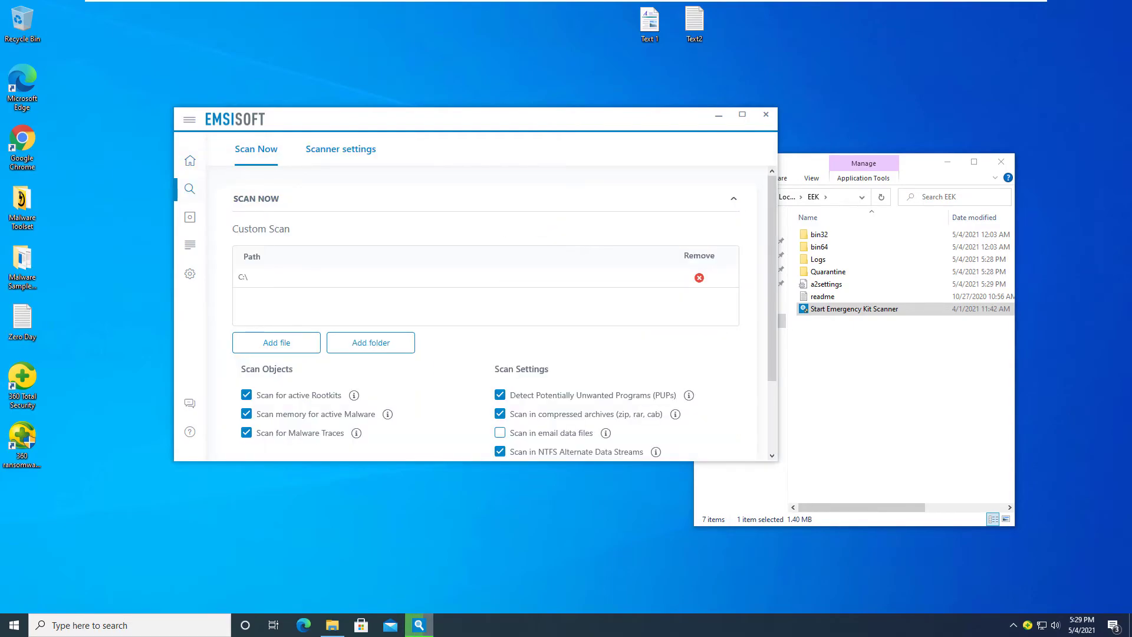
pyautogui.scroll(-2, 277, 343)
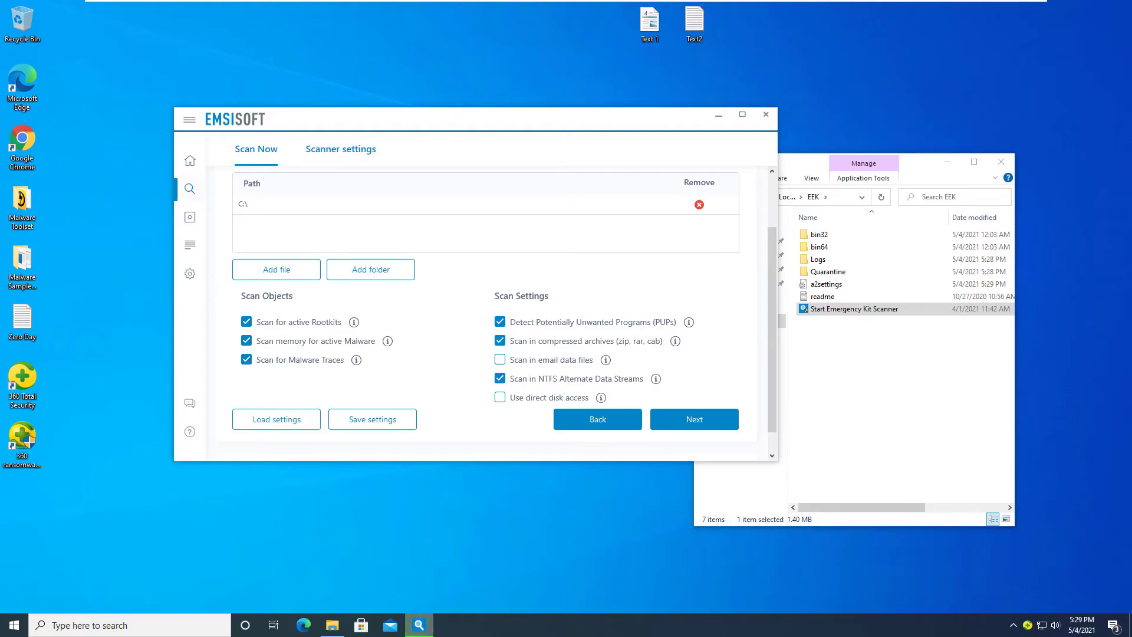
pyautogui.scroll(-1, 371, 269)
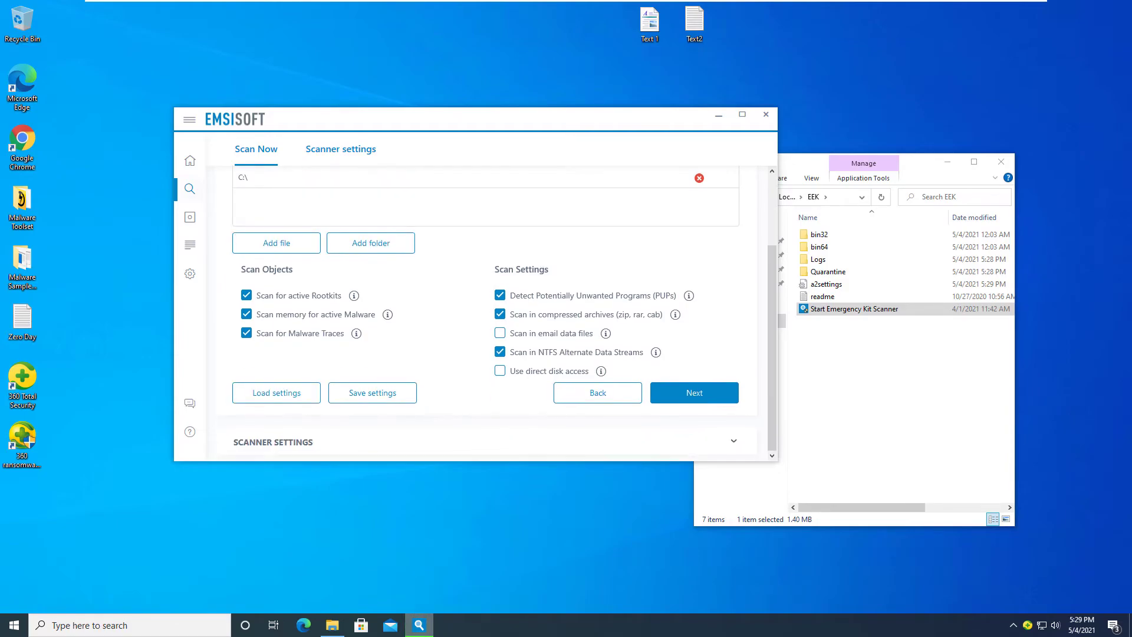
pyautogui.scroll(3, 483, 312)
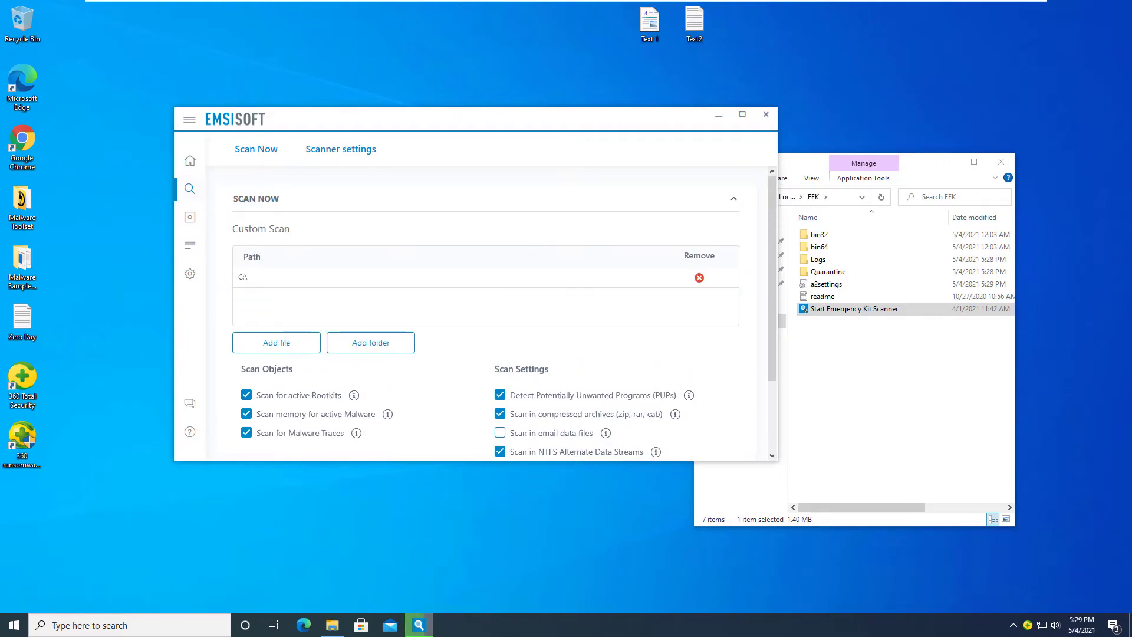
pyautogui.click(190, 160)
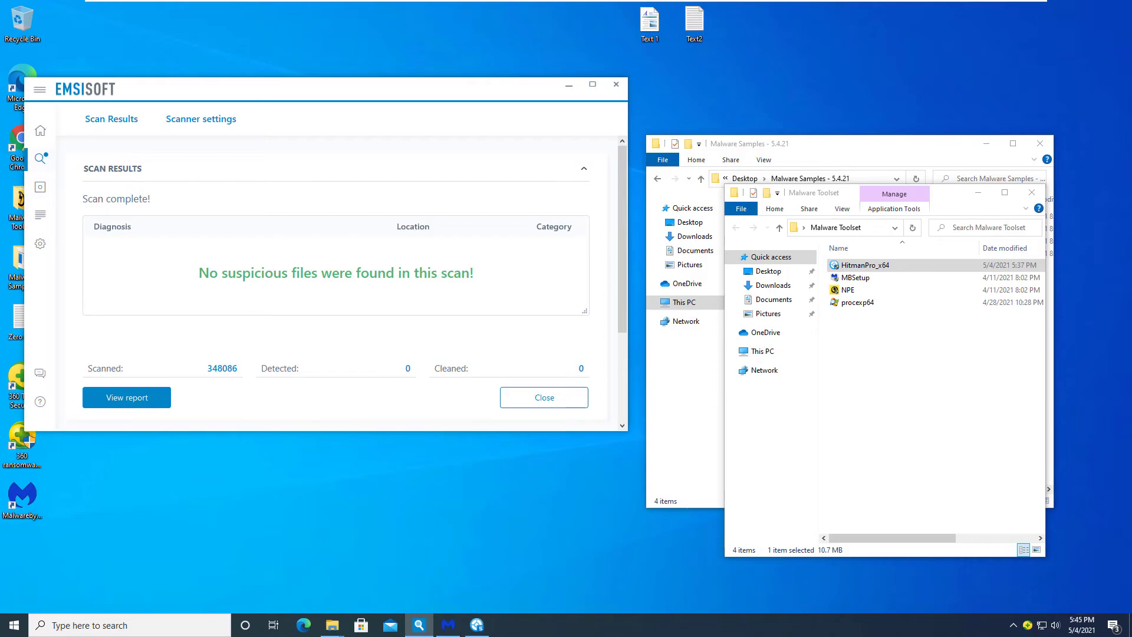
# Step: Close the Emsisoft scan results, exit the scanner, and dismiss the security-tips subscription offer
pyautogui.click(544, 398)
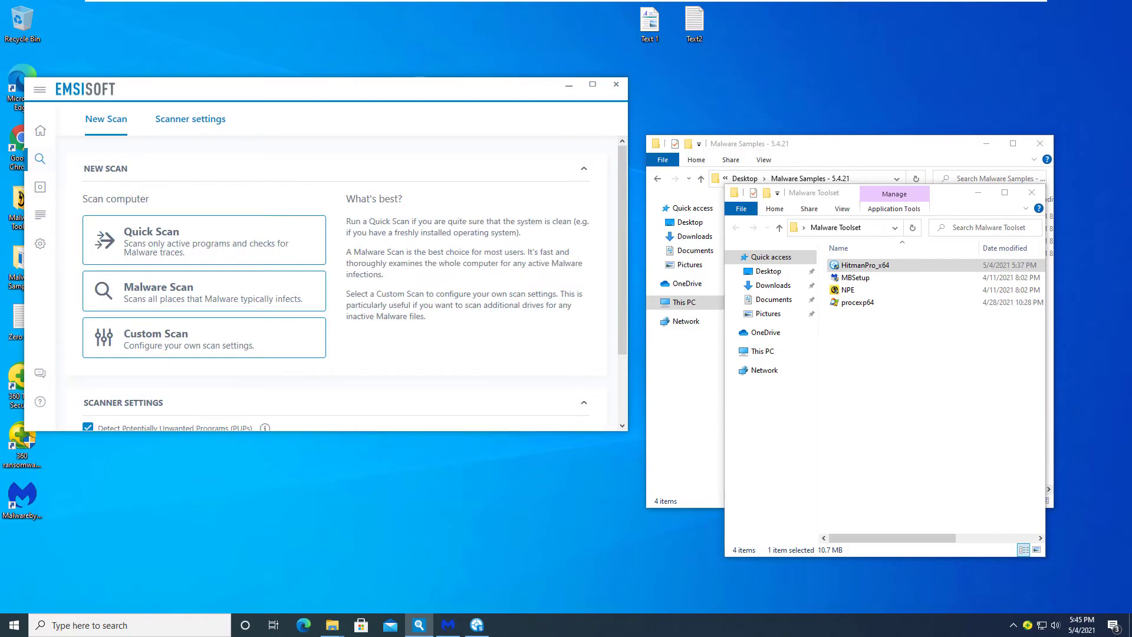
pyautogui.click(616, 84)
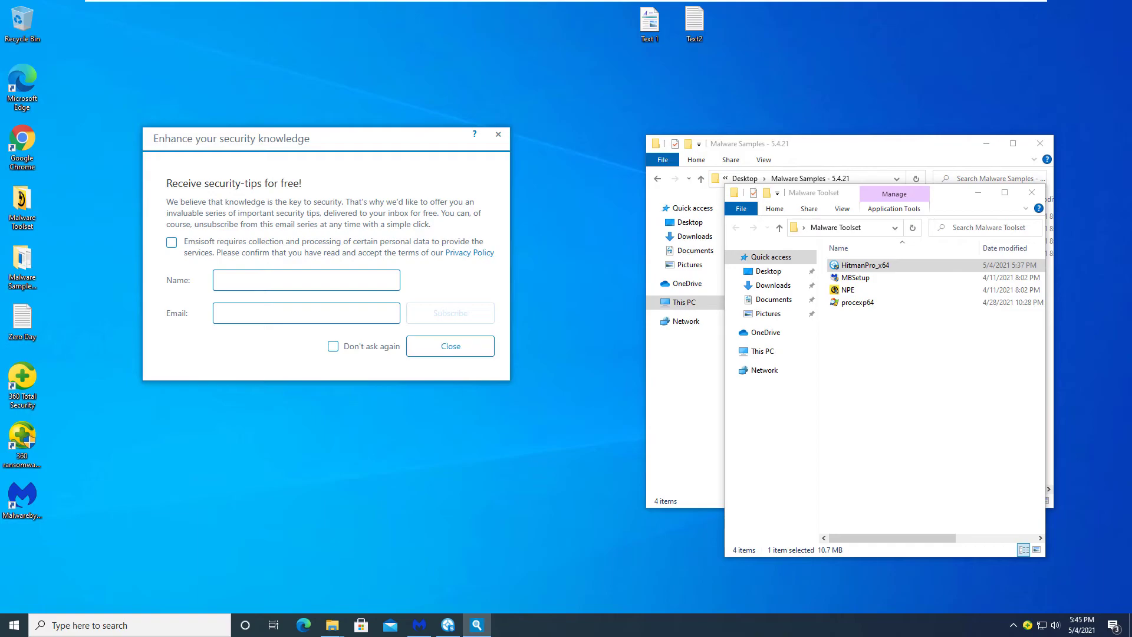
pyautogui.click(450, 347)
# Step: Switch to the Malwarebytes threat scan results and compare them with all the files in the Malware Samples - 5.4.21 folder
pyautogui.click(419, 626)
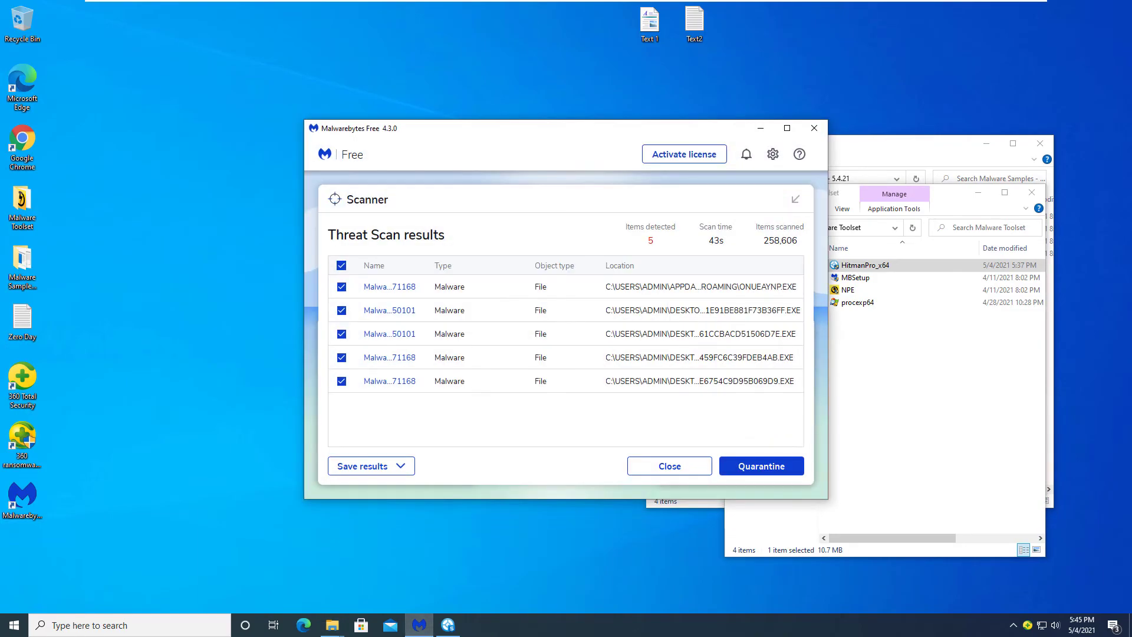
pyautogui.moveTo(468, 128); pyautogui.dragTo(299, 79)
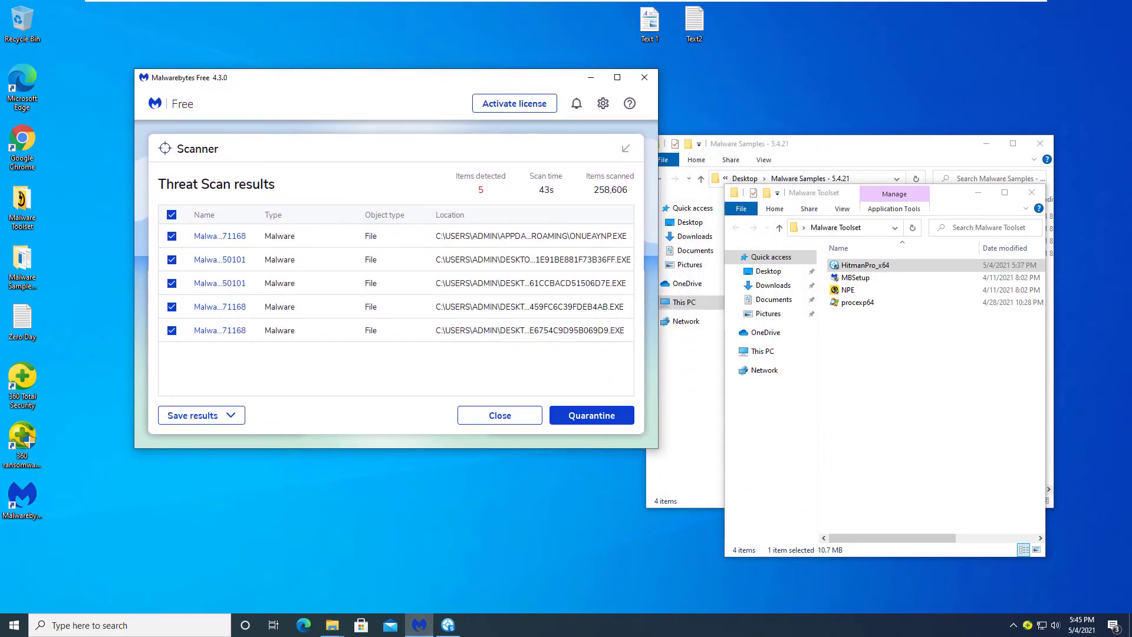
pyautogui.click(862, 145)
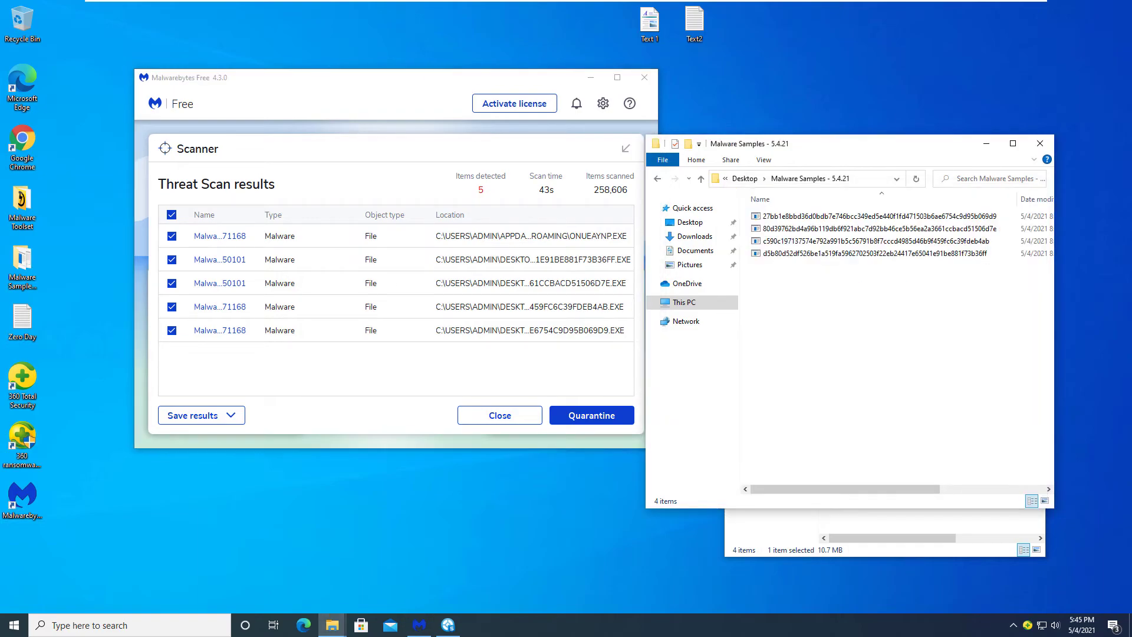
pyautogui.hotkey('ctrl', 'a')
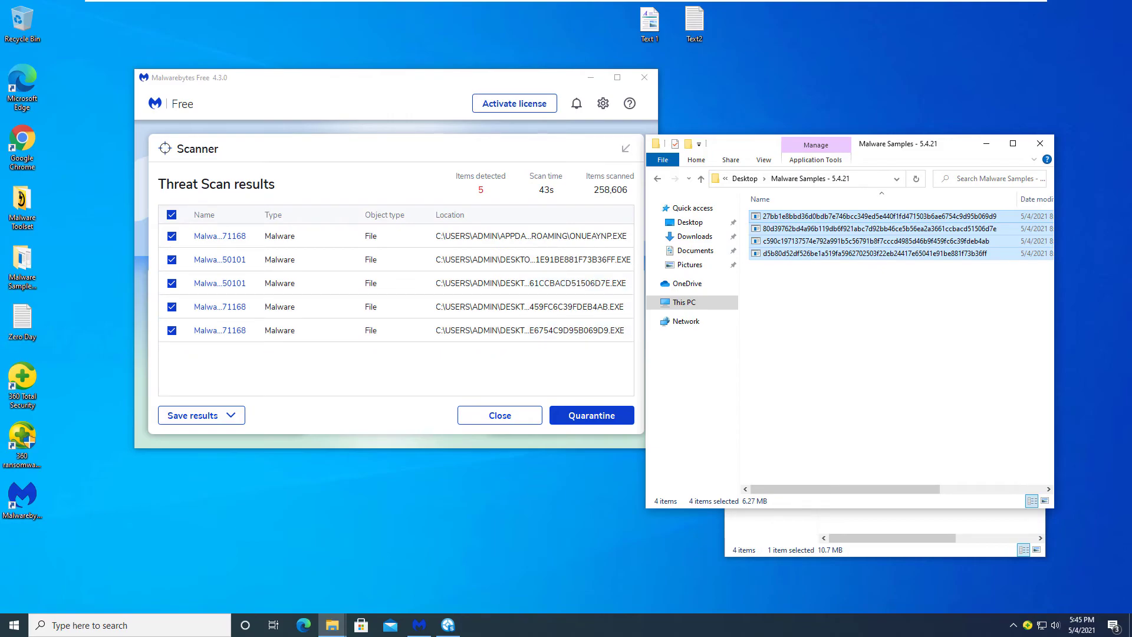
# Step: Check Task Manager's detailed process list for Client-built.exe and the bd22e6fd… process, deselect the sample files, and close Task Manager
pyautogui.rightClick(554, 625)
pyautogui.click(590, 576)
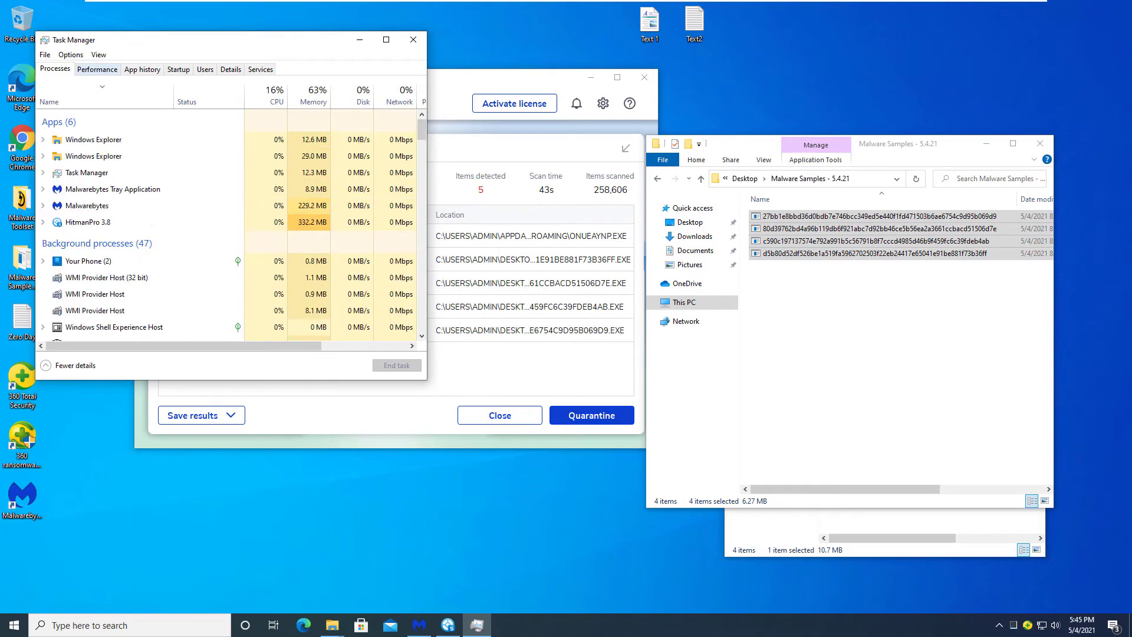
pyautogui.click(231, 69)
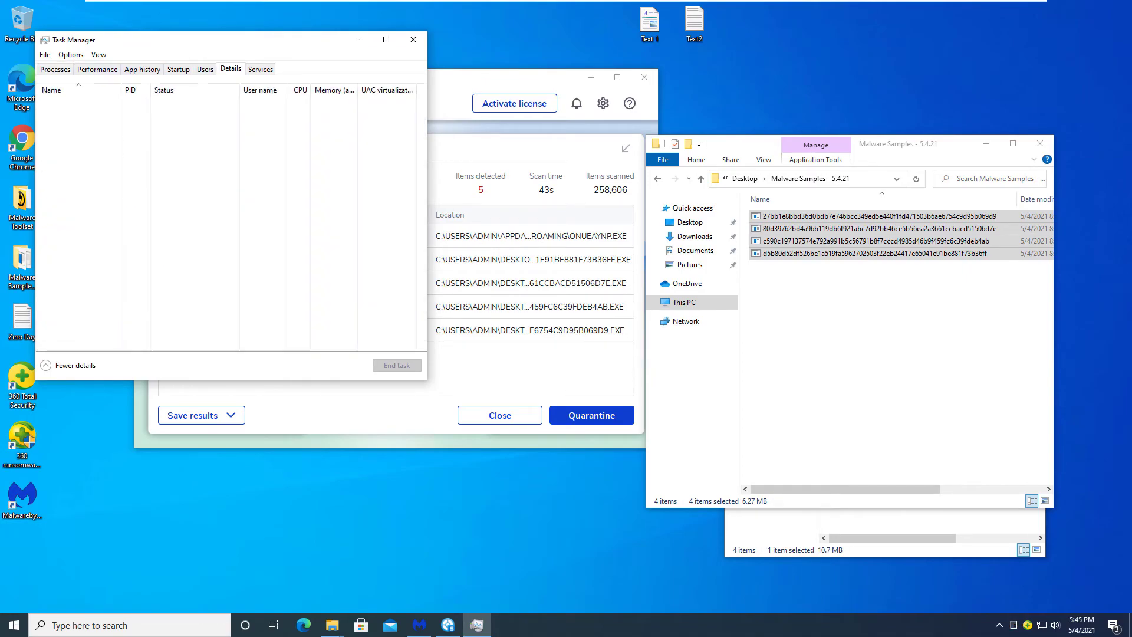
pyautogui.click(82, 125)
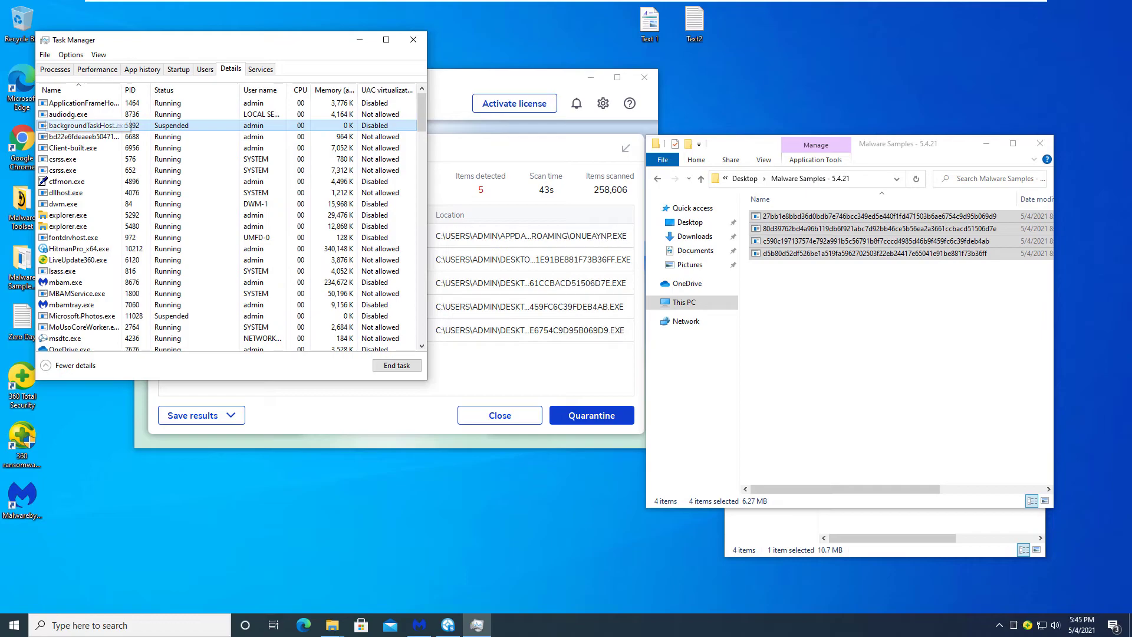
pyautogui.click(83, 137)
pyautogui.click(82, 148)
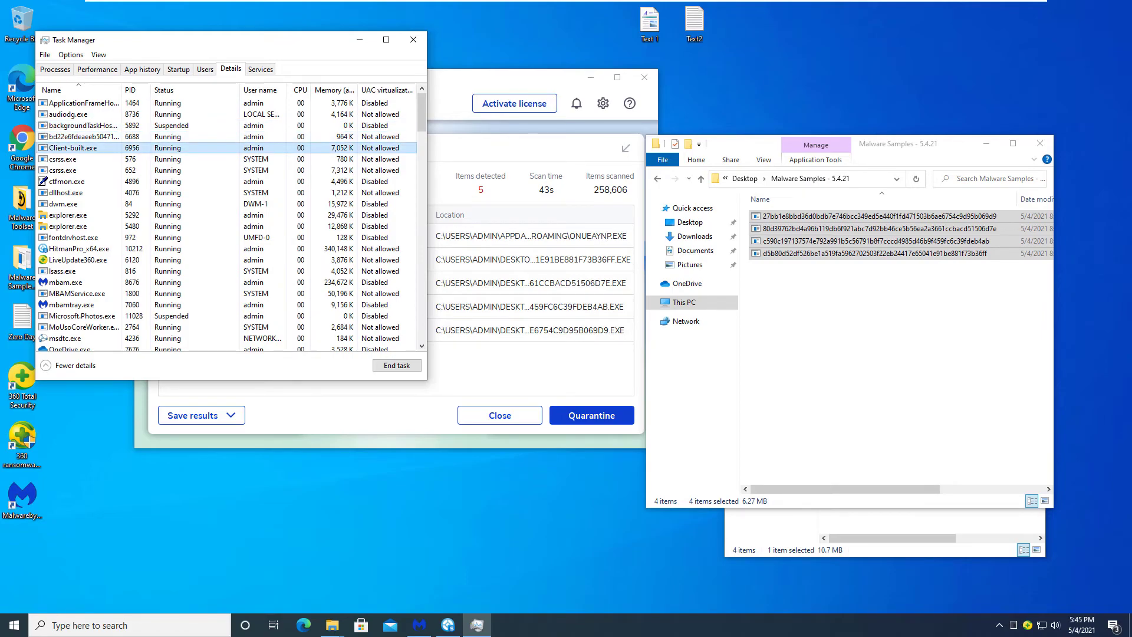
pyautogui.click(83, 137)
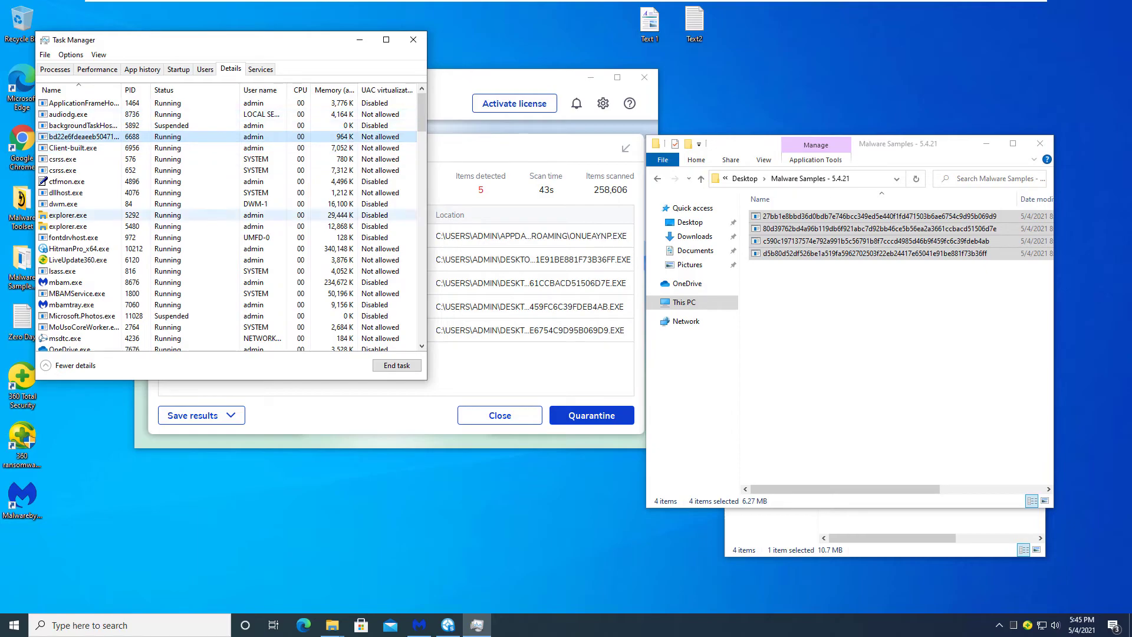
pyautogui.moveTo(827, 302); pyautogui.dragTo(805, 213)
pyautogui.click(820, 306)
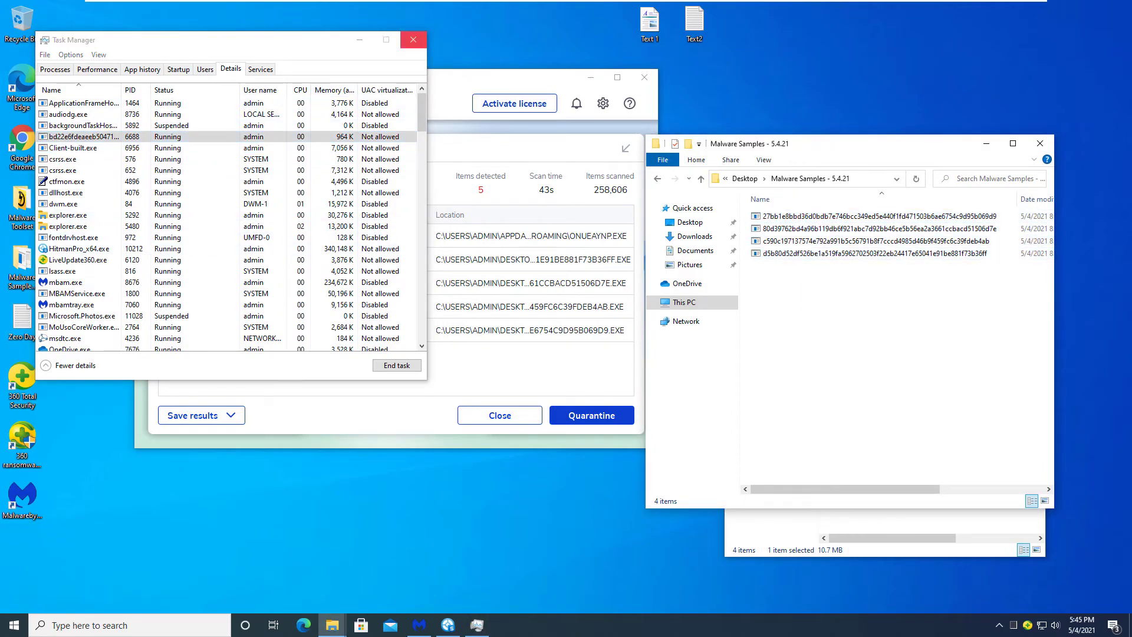
pyautogui.click(413, 39)
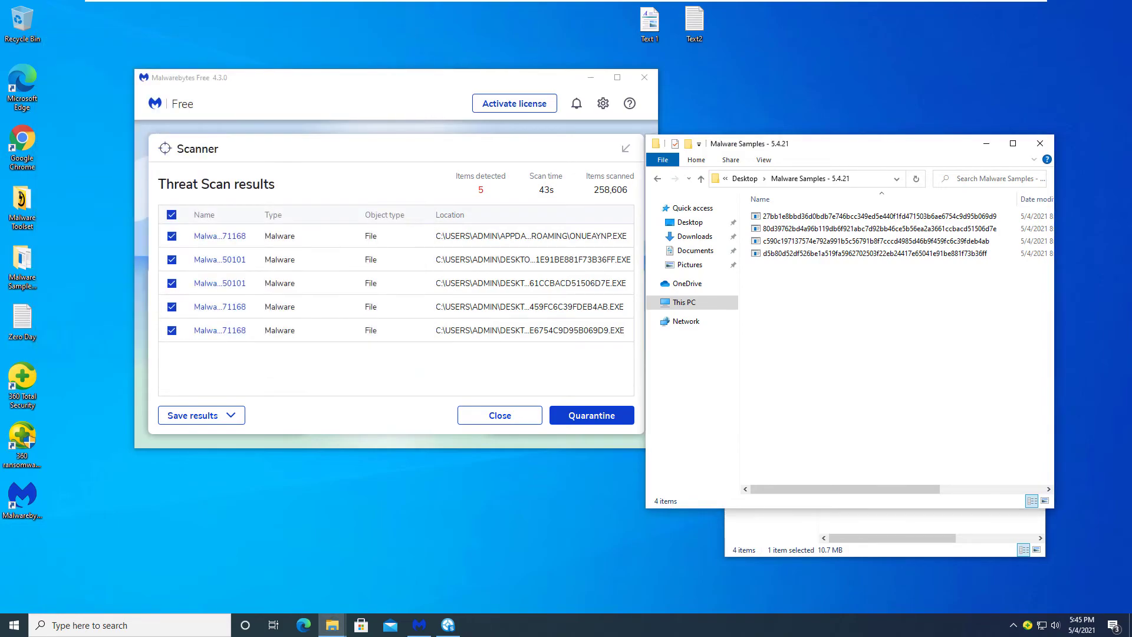
# Step: Close the Malwarebytes scan results without quarantining the detected items, and exit Malwarebytes
pyautogui.moveTo(420, 77); pyautogui.dragTo(379, 78)
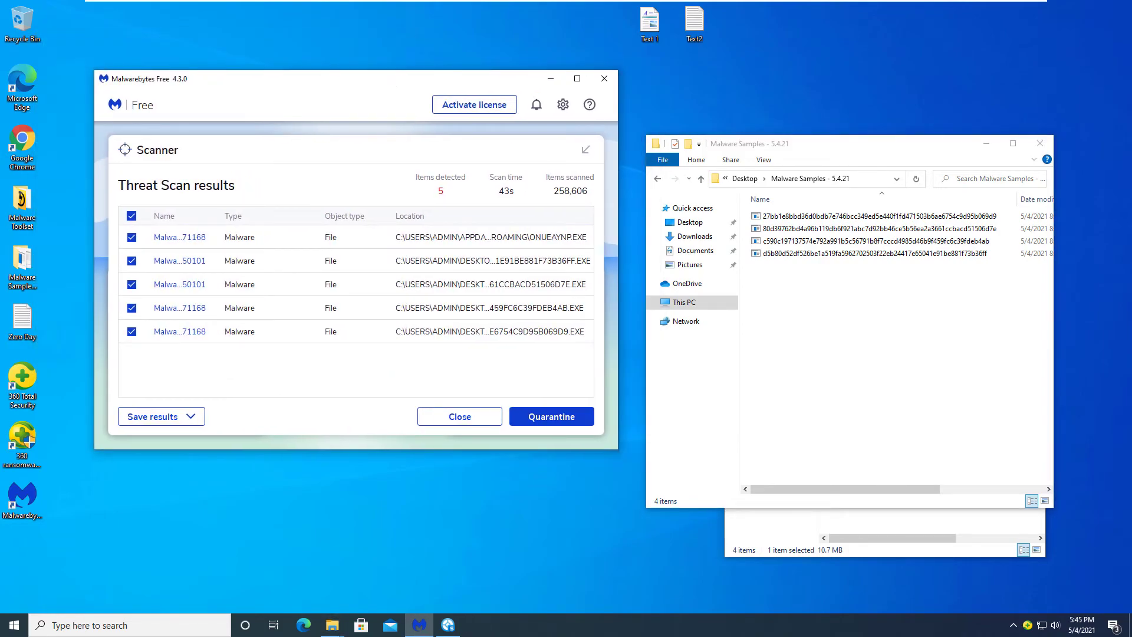
pyautogui.click(460, 416)
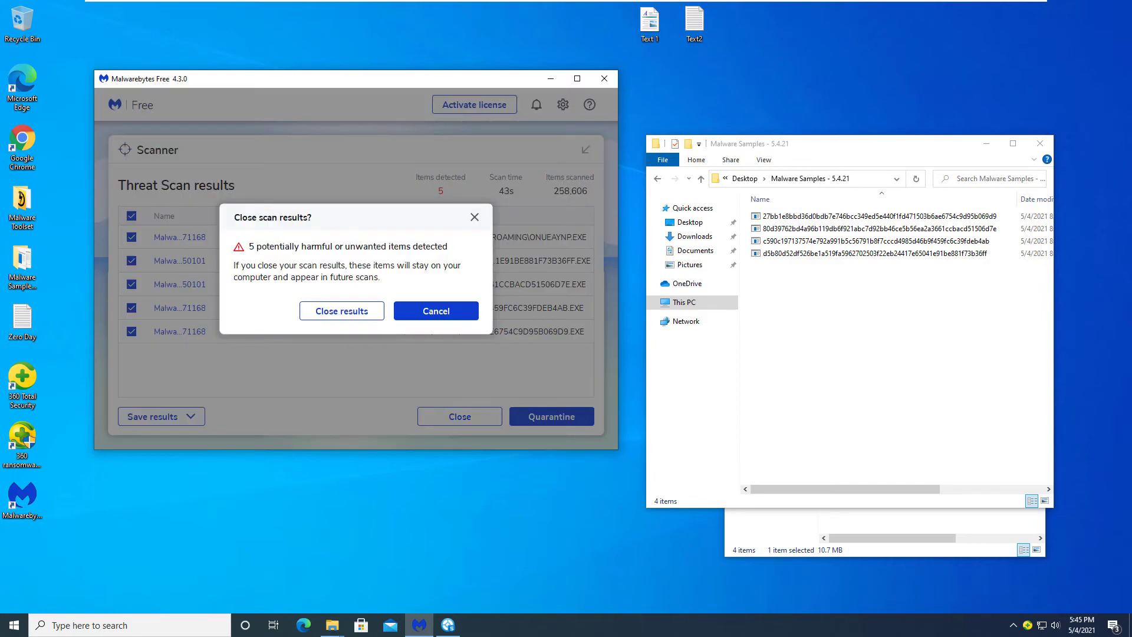
pyautogui.click(341, 311)
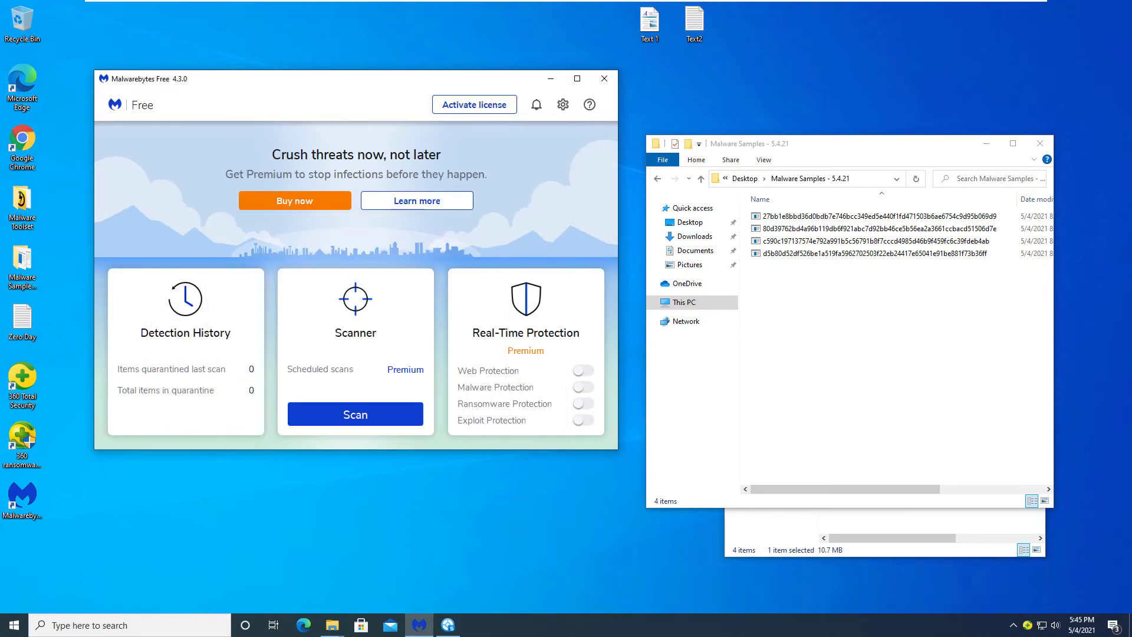
pyautogui.click(605, 78)
# Step: Switch to HitmanPro, compare its scan results with the files in the samples folder, and close it
pyautogui.click(419, 625)
pyautogui.moveTo(607, 113); pyautogui.dragTo(382, 134)
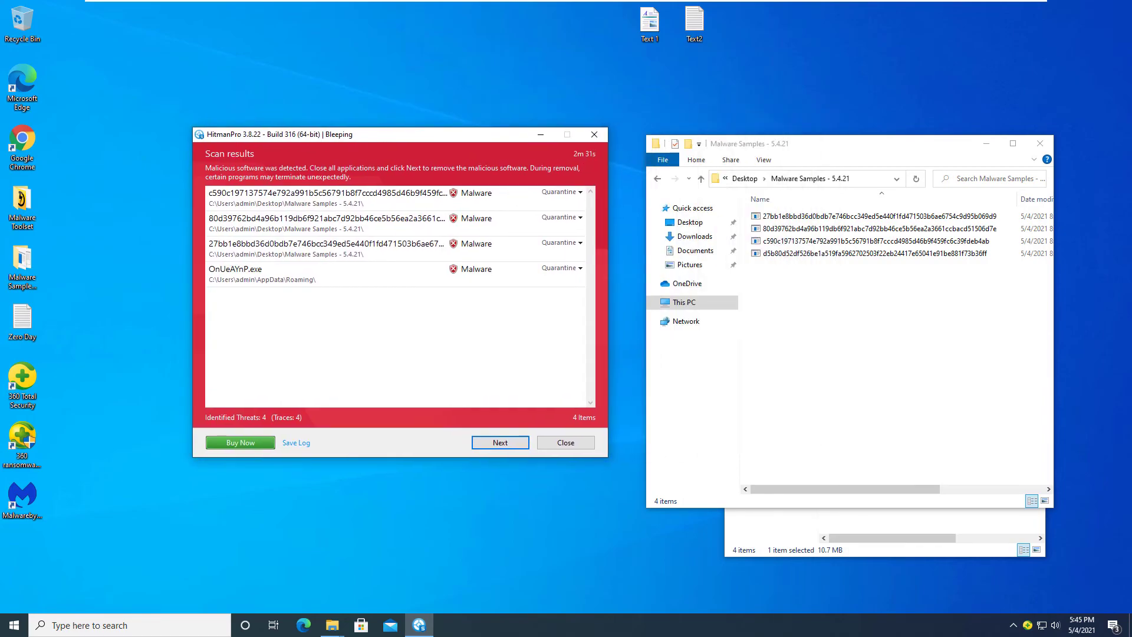
pyautogui.moveTo(805, 297); pyautogui.dragTo(801, 215)
pyautogui.click(826, 318)
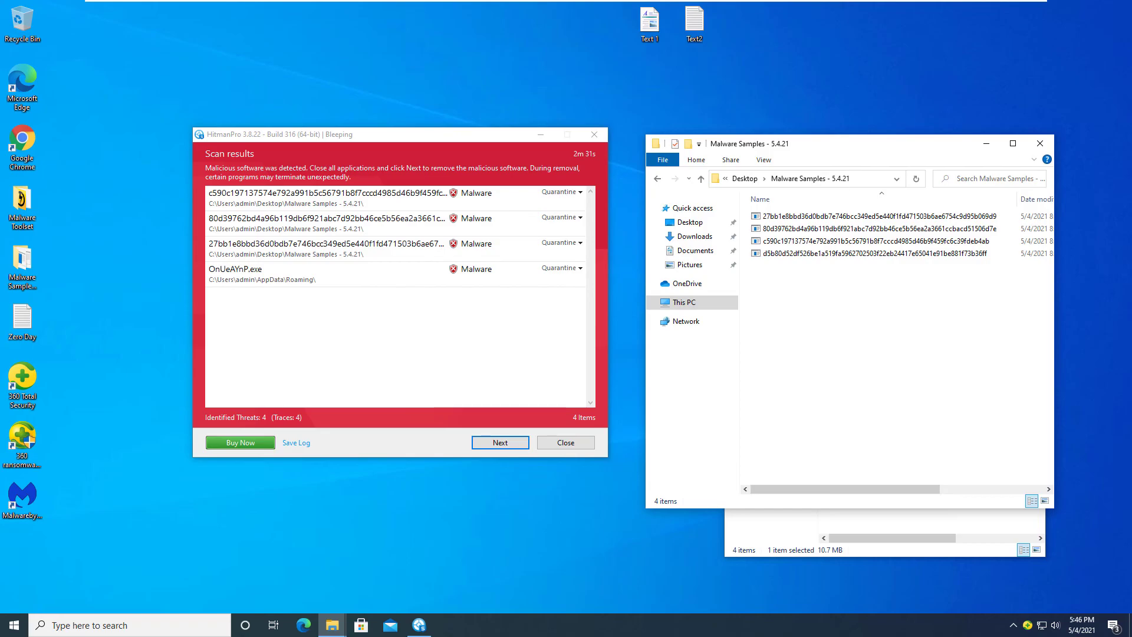
pyautogui.click(595, 135)
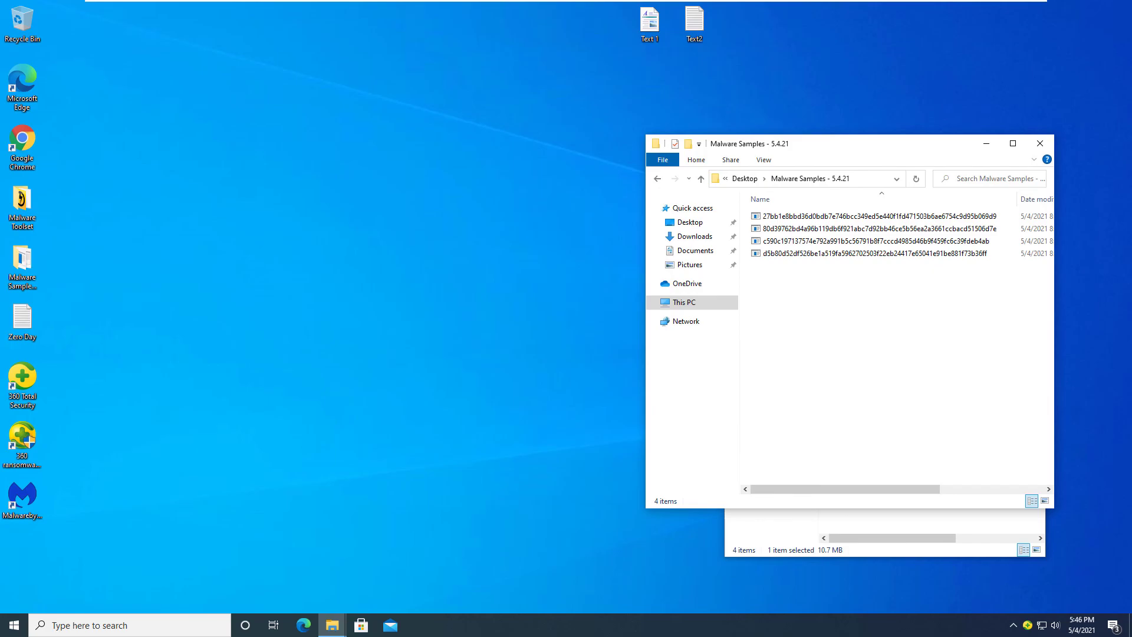
# Step: Close the Malware Samples and Malware Toolset folder windows, and check the hidden notification area icons
pyautogui.moveTo(807, 143); pyautogui.dragTo(372, 169)
pyautogui.click(604, 169)
pyautogui.click(1032, 192)
pyautogui.click(1014, 625)
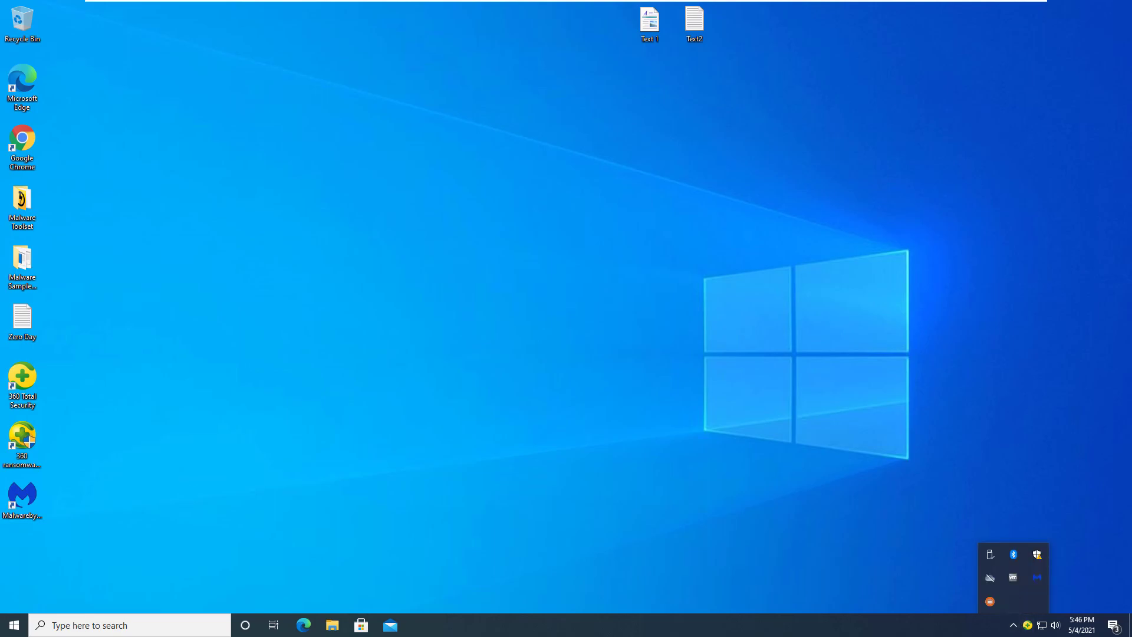
pyautogui.click(1013, 625)
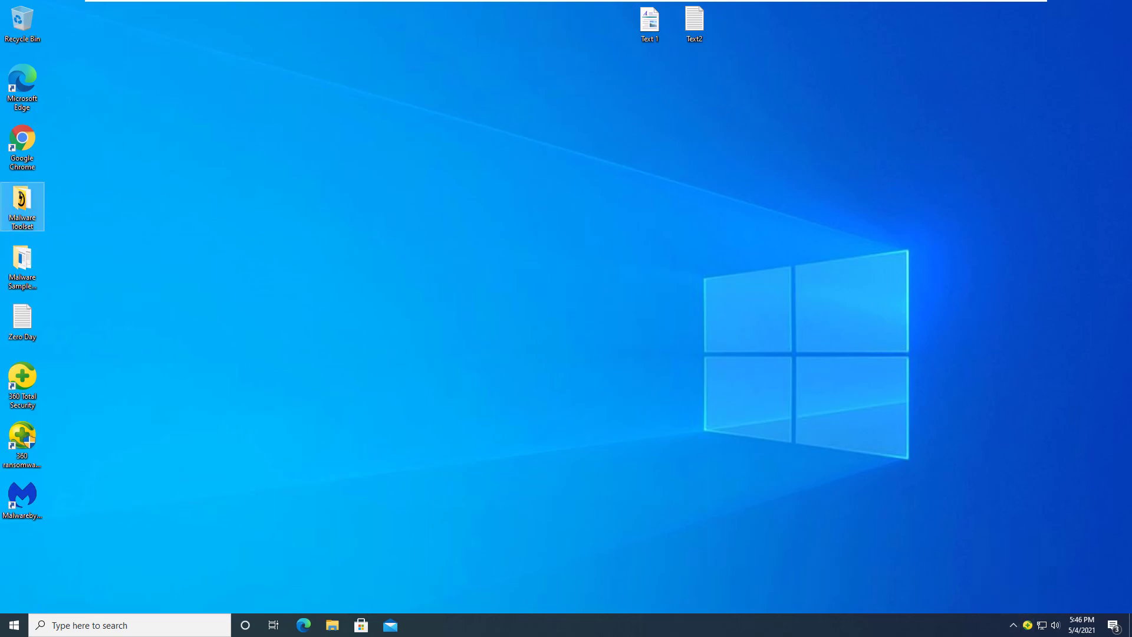